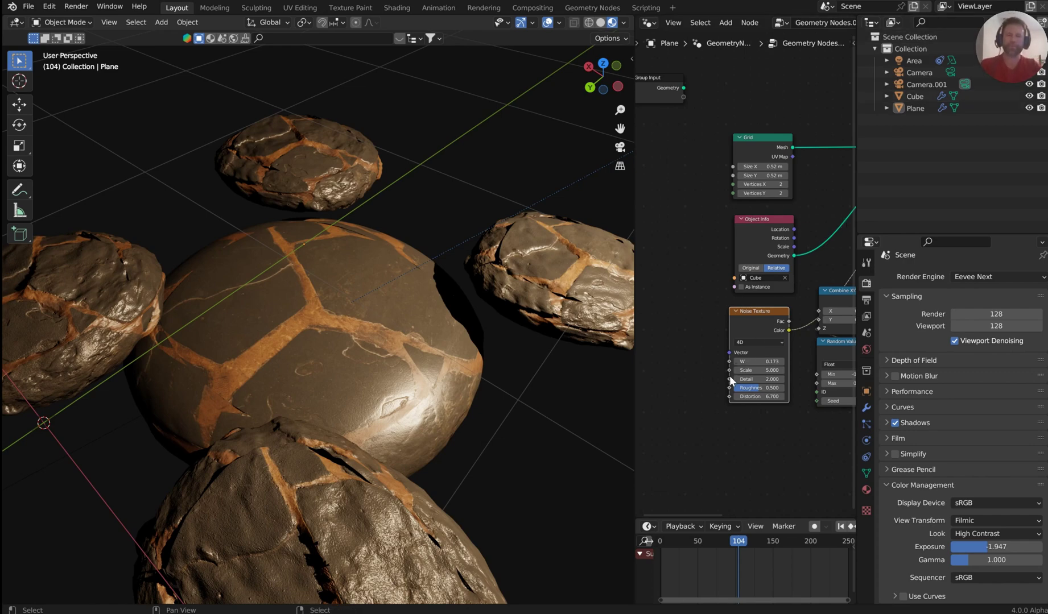
Play the animation and examine the displaced rocks from a wider, orbited view.
middle_click_drag(480, 368, 503, 353)
scroll(793, 529, "down", 4)
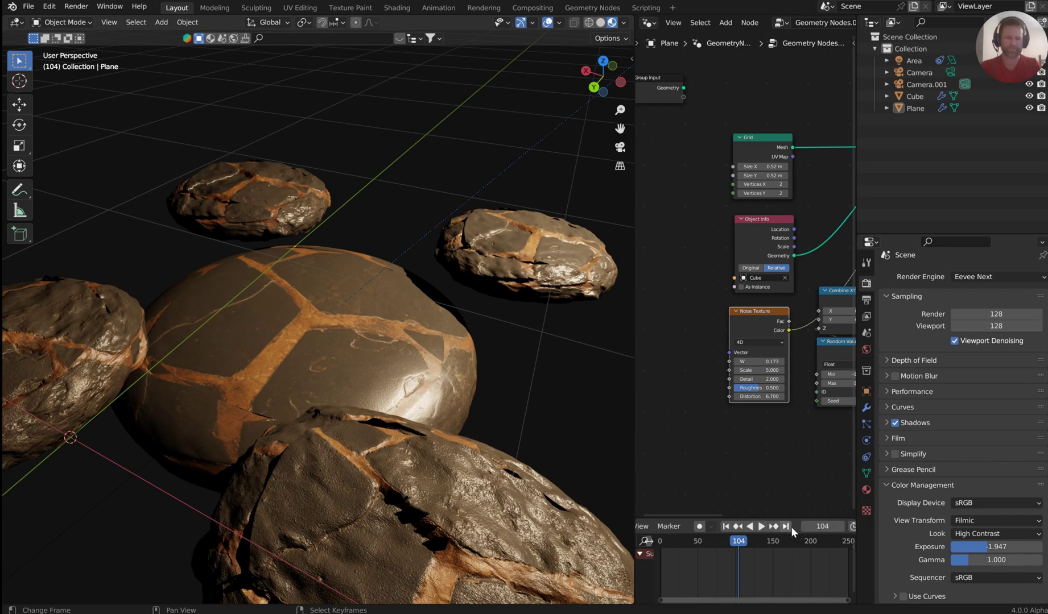
left_click(762, 528)
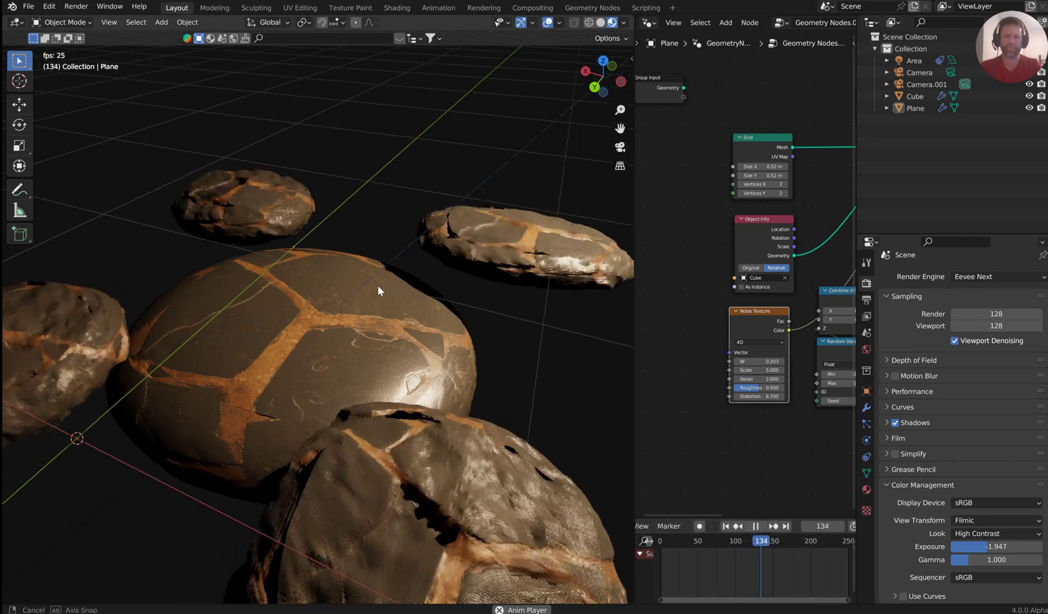
middle_click_drag(377, 285, 435, 302)
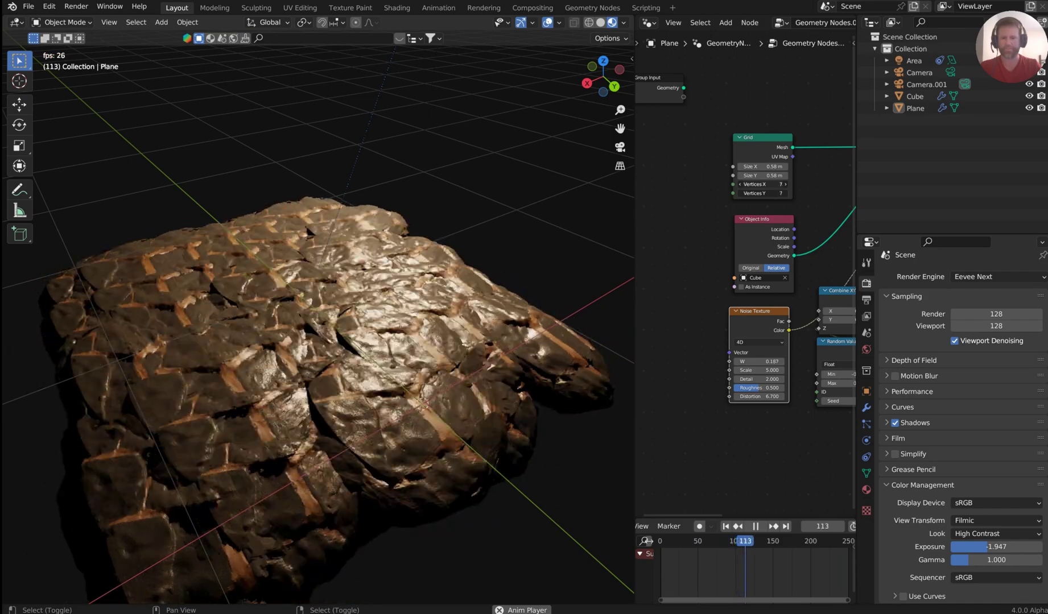
Adjust the Grid node's Vertices X and Vertices Y to 6 each and inspect the resulting rock surface up close.
left_click_drag(756, 189, 788, 190, "shift")
middle_click_drag(450, 230, 478, 215)
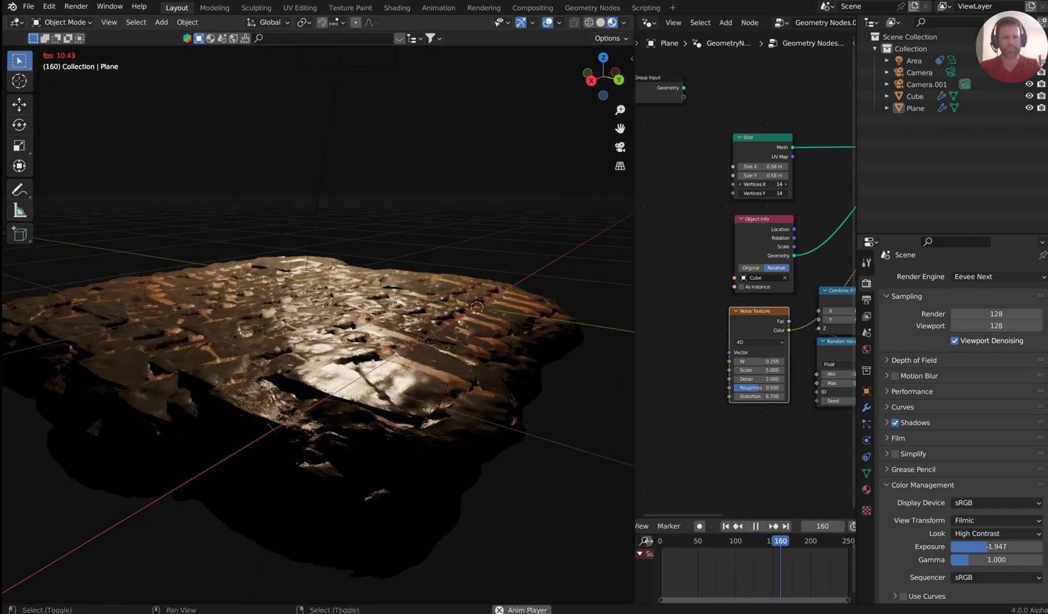
left_click_drag(755, 185, 767, 185, "shift")
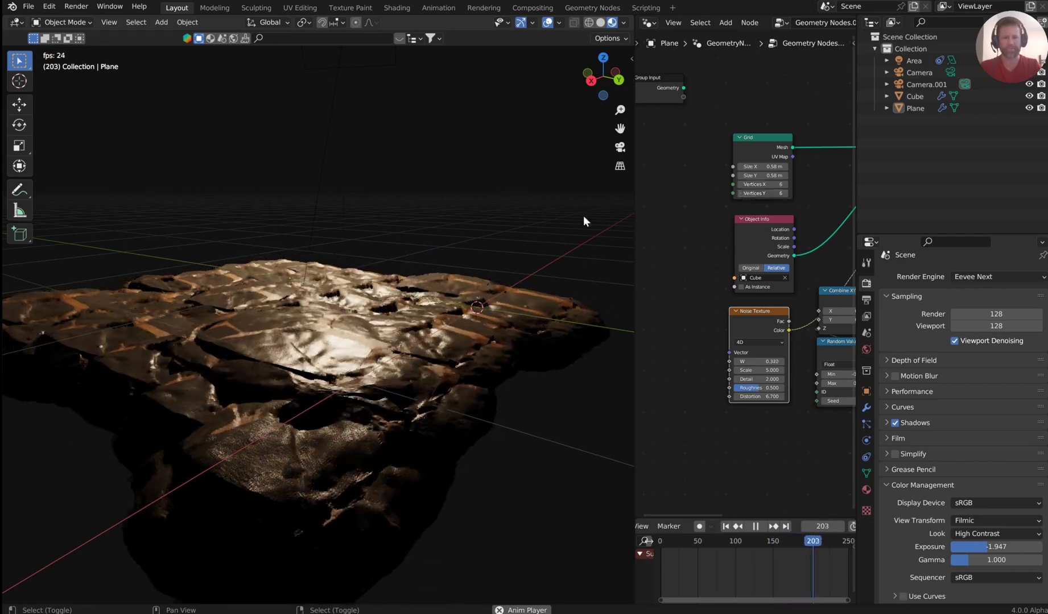
middle_click_drag(348, 272, 367, 289)
scroll(367, 289, "up", 5)
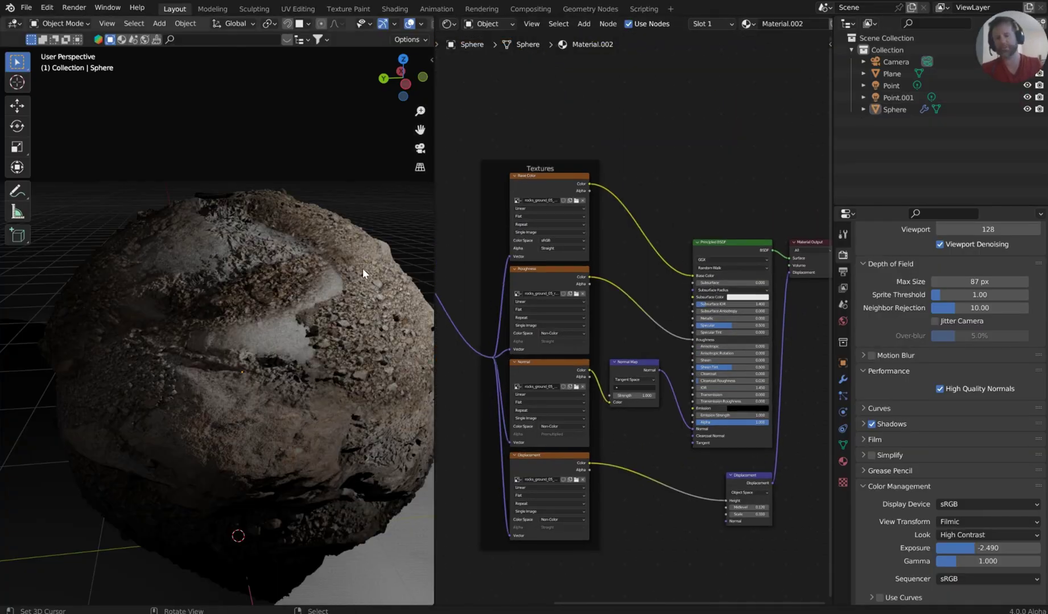
Set the Displacement node's Scale to 0.370 in the sphere's material and inspect the displaced surface up close.
middle_click_drag(363, 267, 300, 230)
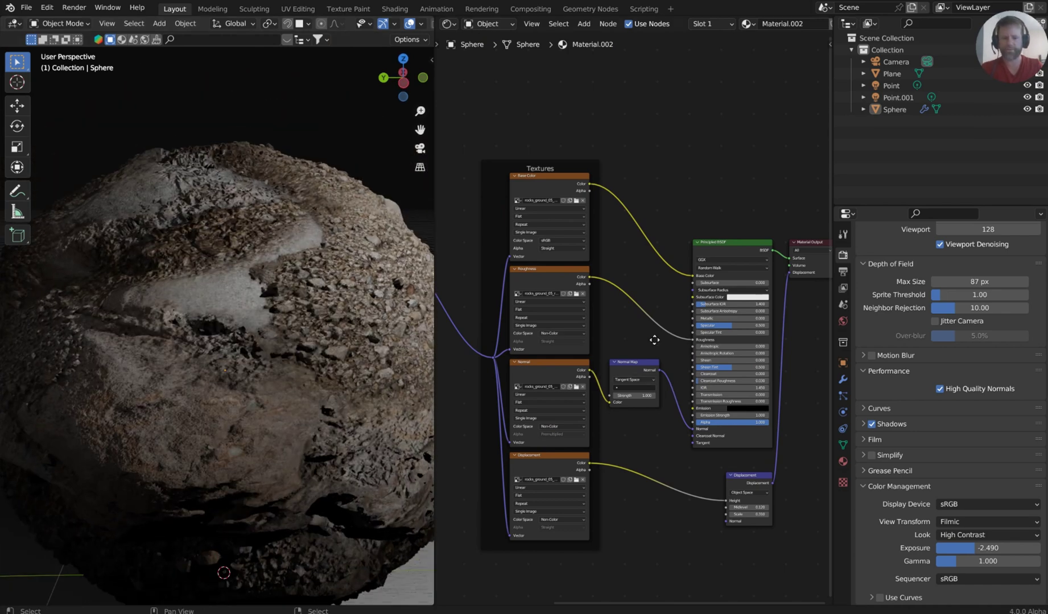
scroll(702, 315, "up", 8)
scroll(727, 254, "up", 4)
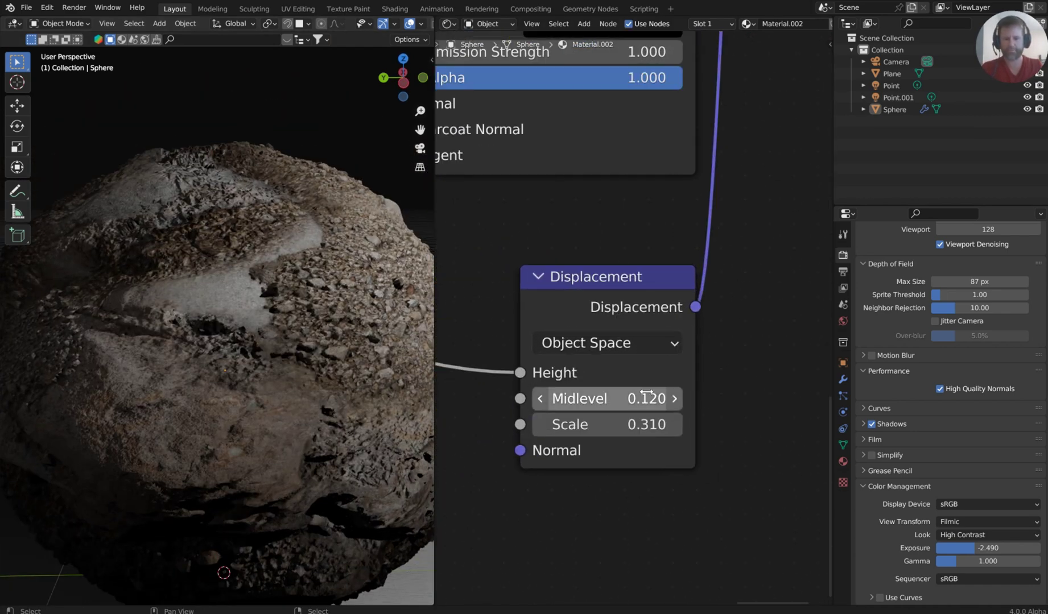
left_click_drag(610, 423, 648, 424, "shift")
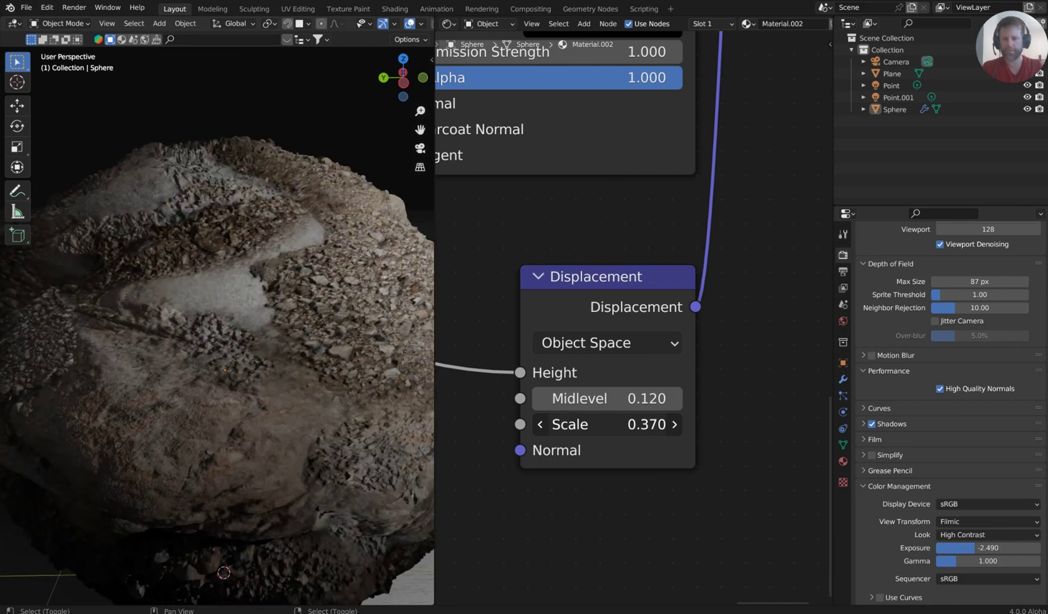
mouse_move(303, 251)
middle_mouse_down()
mouse_move(307, 299)
mouse_move(270, 265)
mouse_move(298, 246)
middle_mouse_up()
scroll(298, 246, "up", 4)
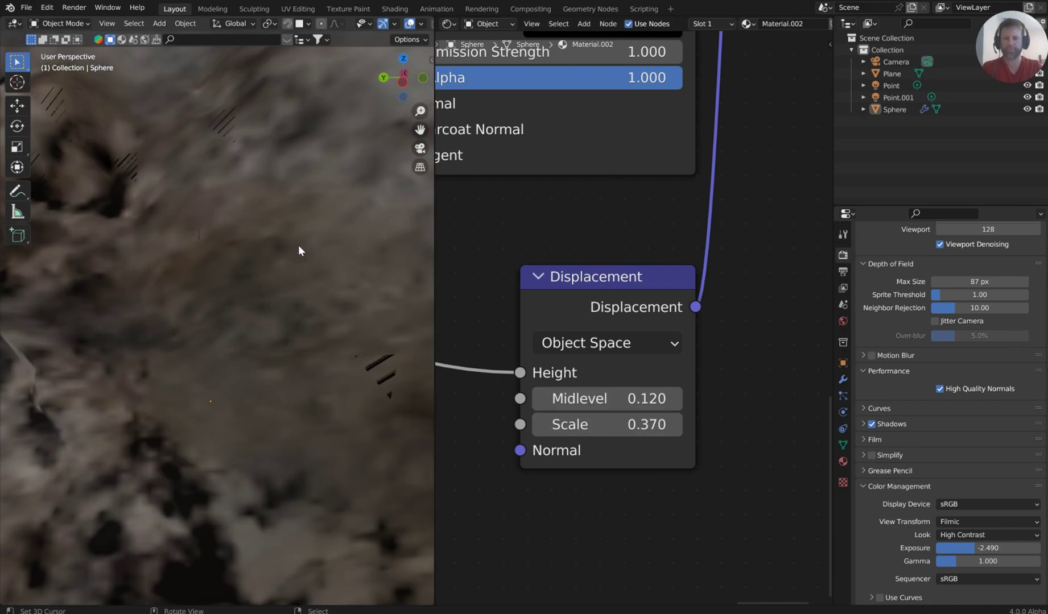
scroll(298, 246, "down", 4)
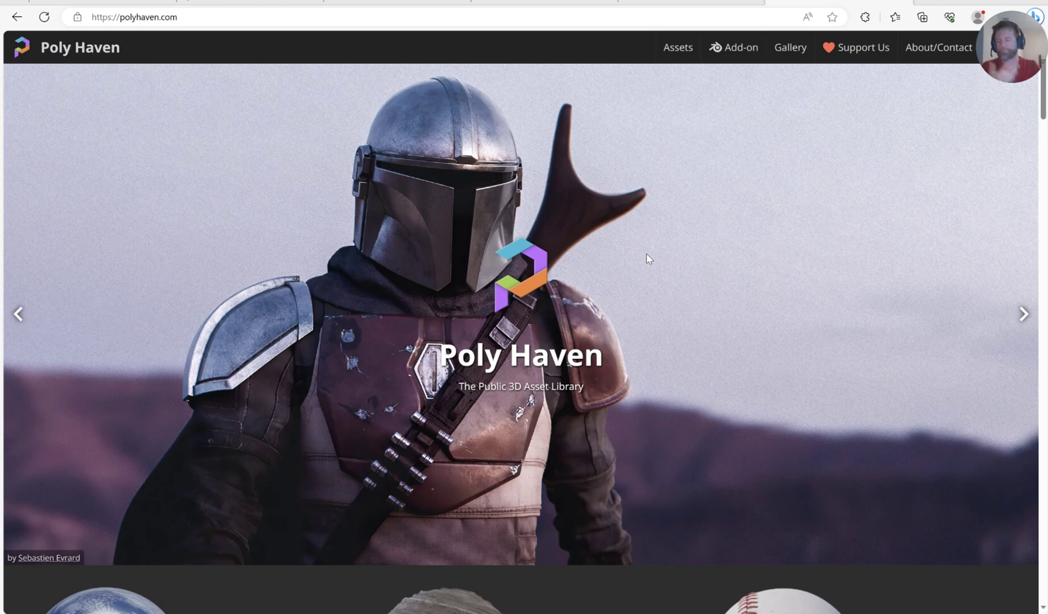
Switch to the Poly Haven website, browse its textures and download Wood Stone Pathway as a 4K Blend package.
scroll(646, 254, "down", 5)
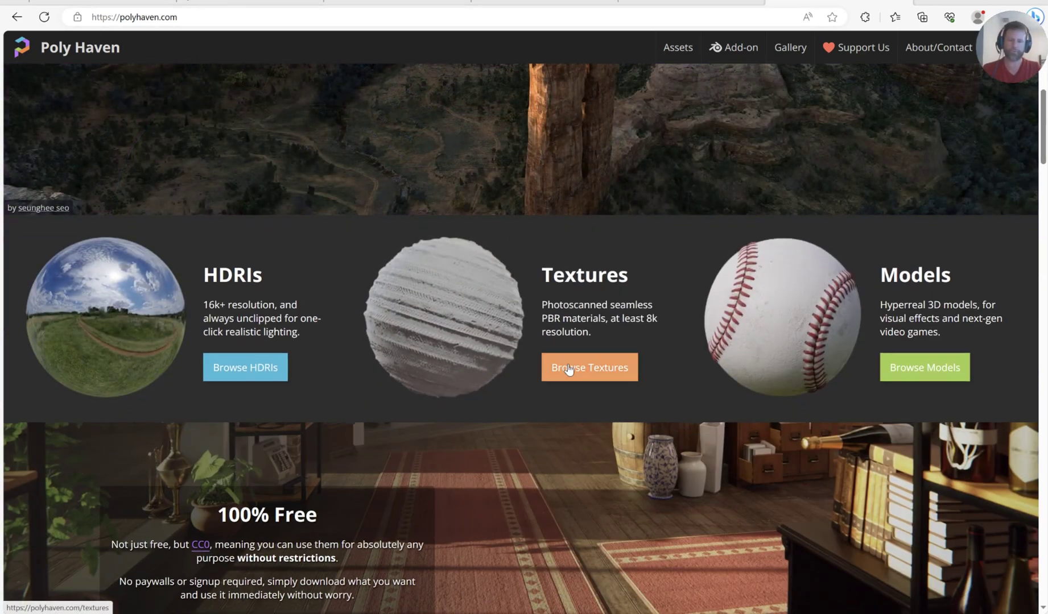
left_click(568, 368)
scroll(559, 310, "down", 2)
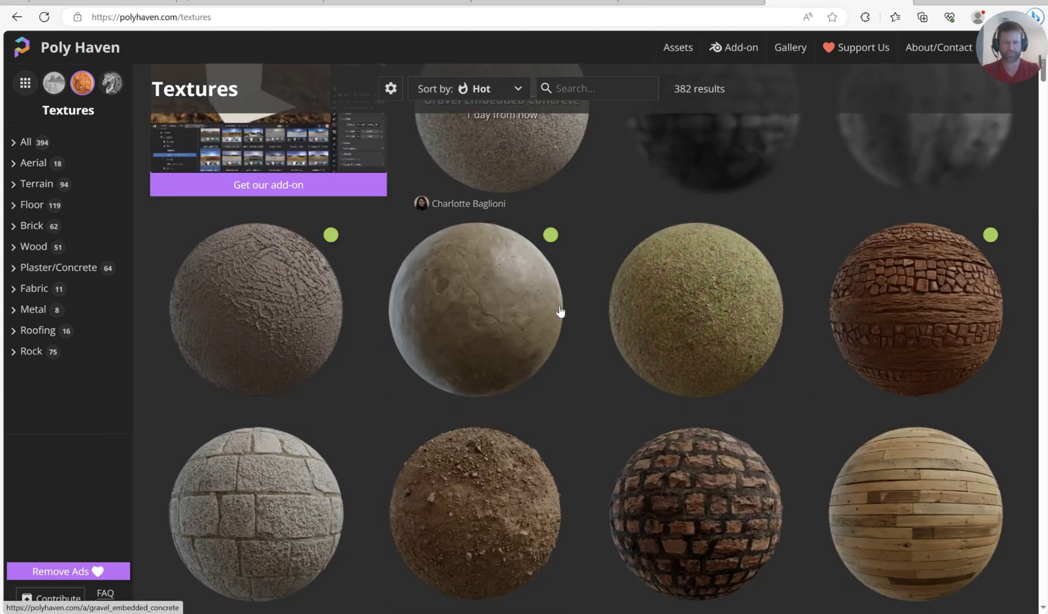
scroll(626, 316, "down", 4)
scroll(863, 288, "up", 3)
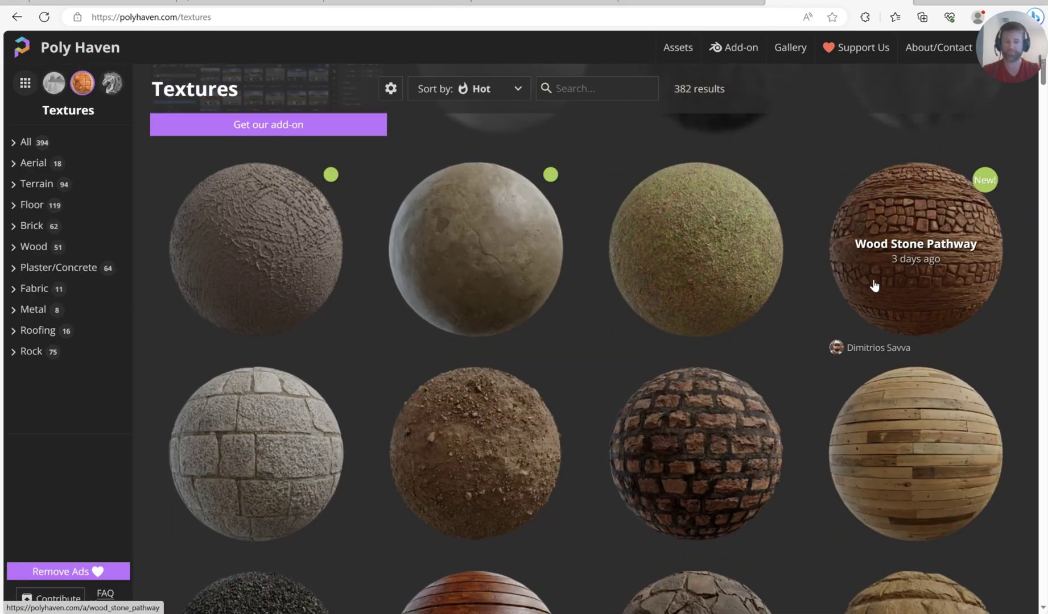
scroll(858, 280, "down", 5)
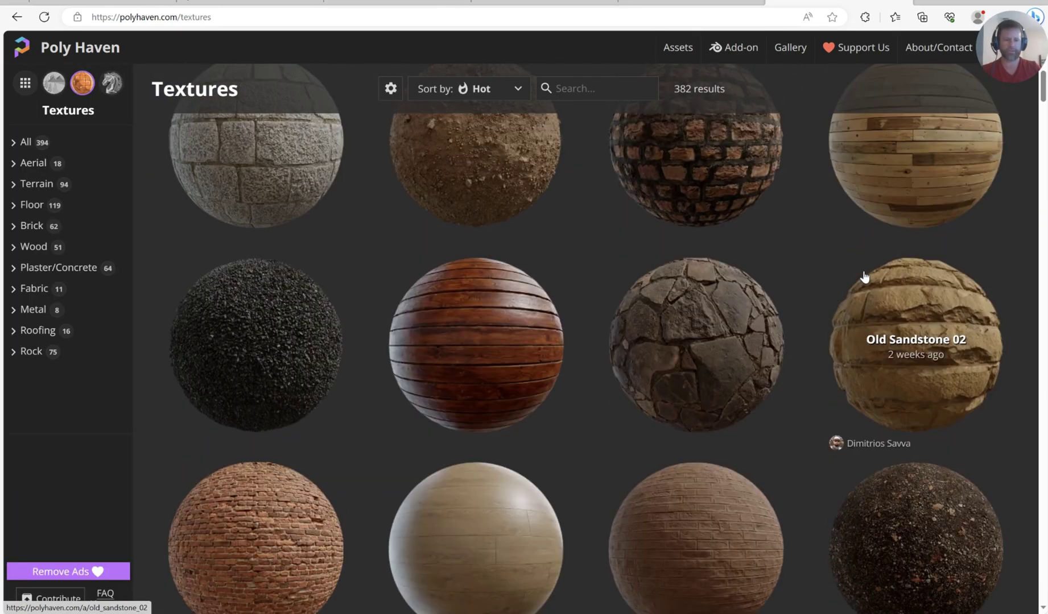
scroll(863, 276, "up", 4)
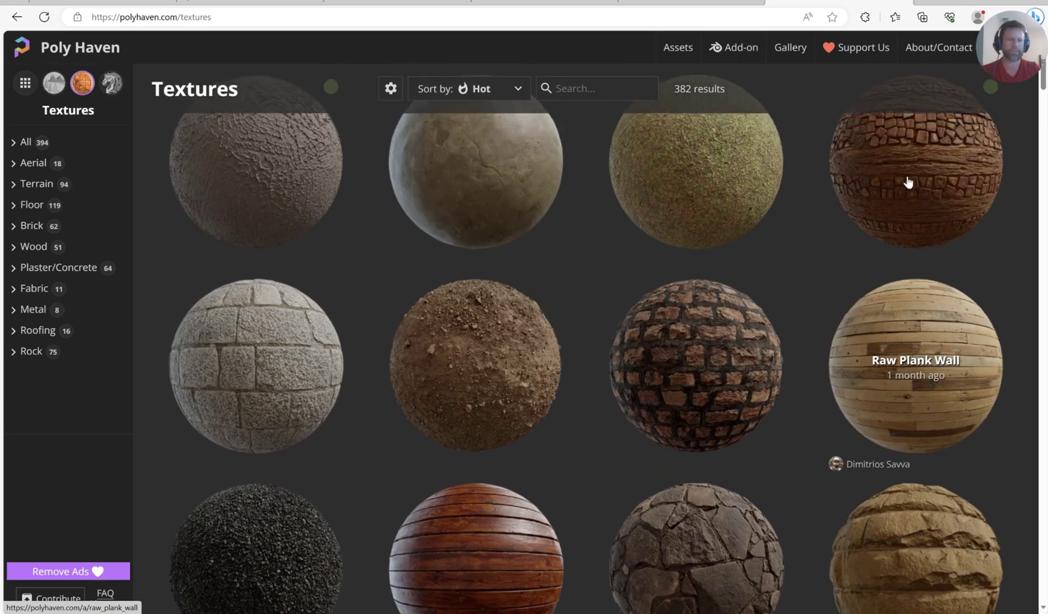
left_click(901, 142)
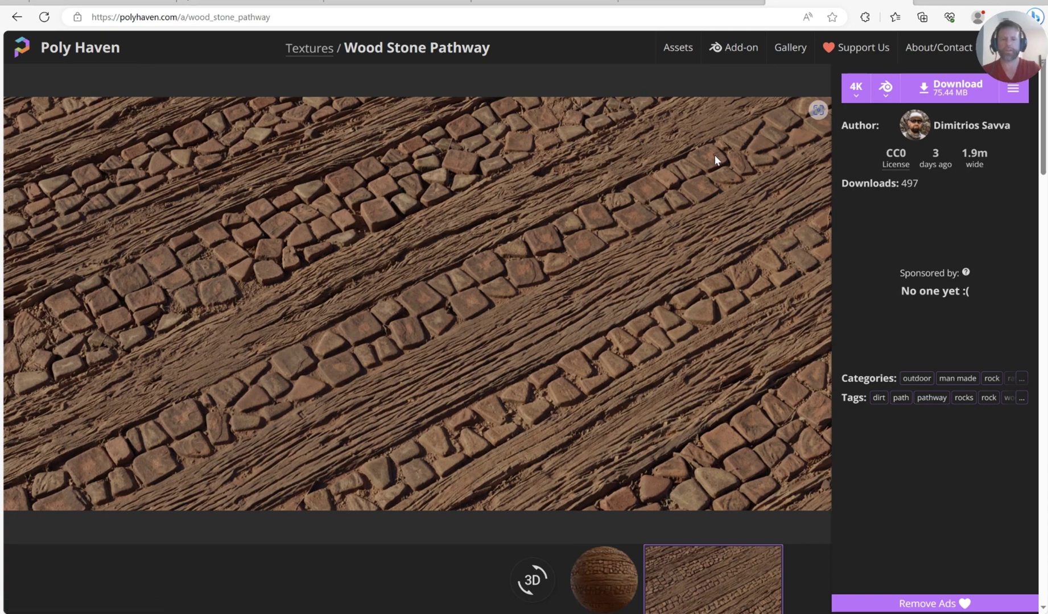
left_click(924, 90)
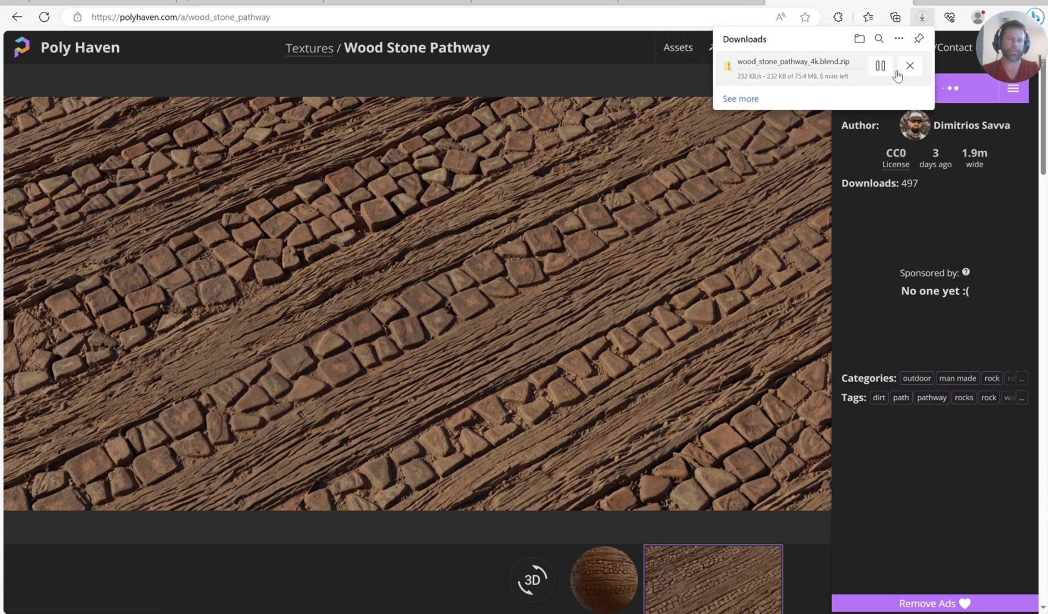
Return to the texture library, find the Slab Tiles texture and download it as a 4K Blend package.
right_click(575, 236)
key("alt+Left")
scroll(575, 234, "down", 20)
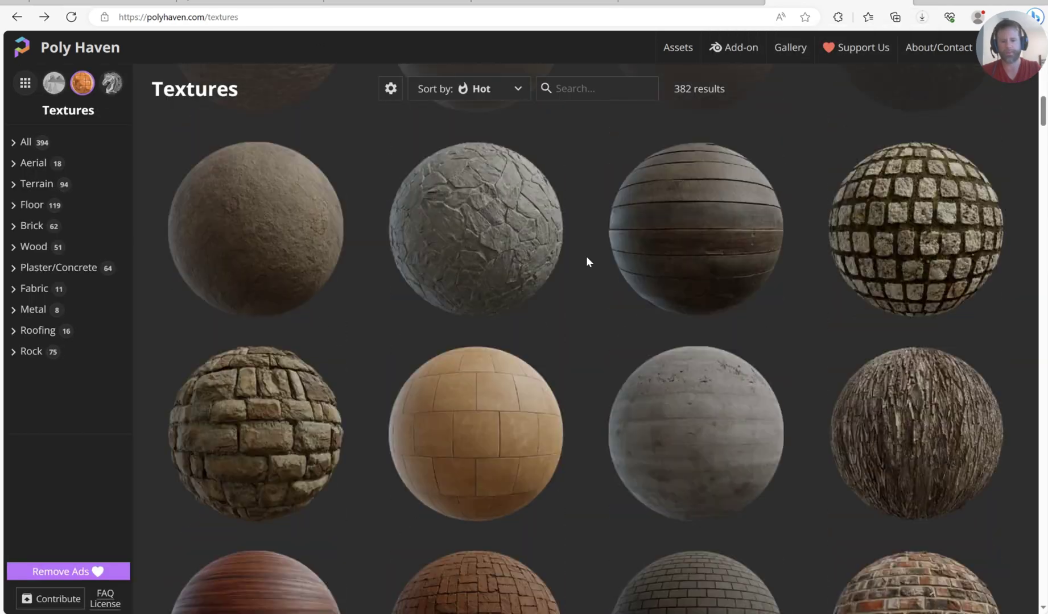
scroll(593, 265, "down", 15)
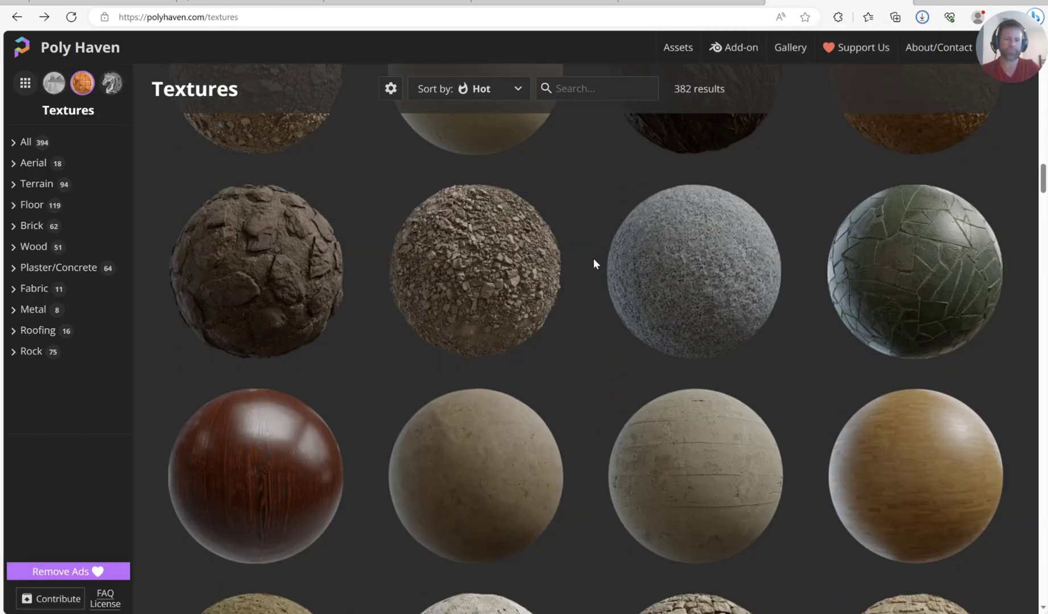
scroll(592, 263, "down", 9)
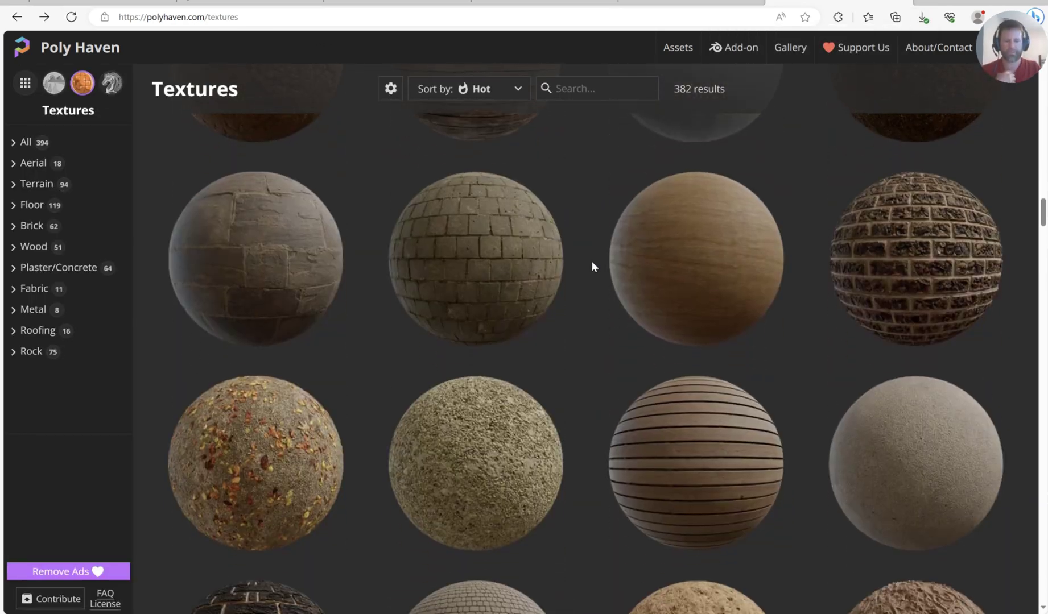
scroll(593, 268, "down", 3)
scroll(585, 285, "down", 3)
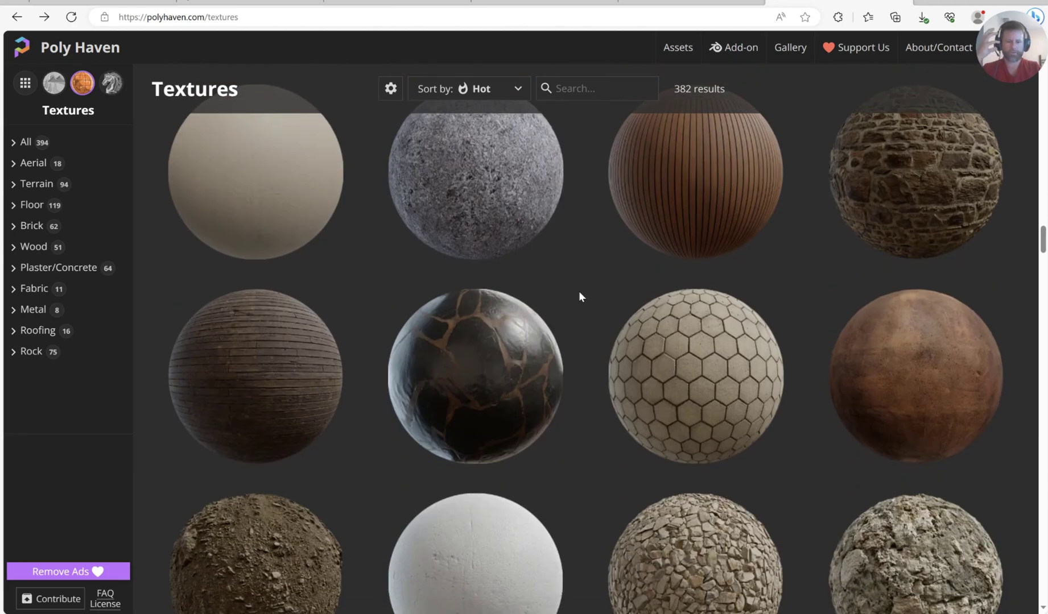
scroll(575, 285, "down", 3)
scroll(546, 277, "up", 3)
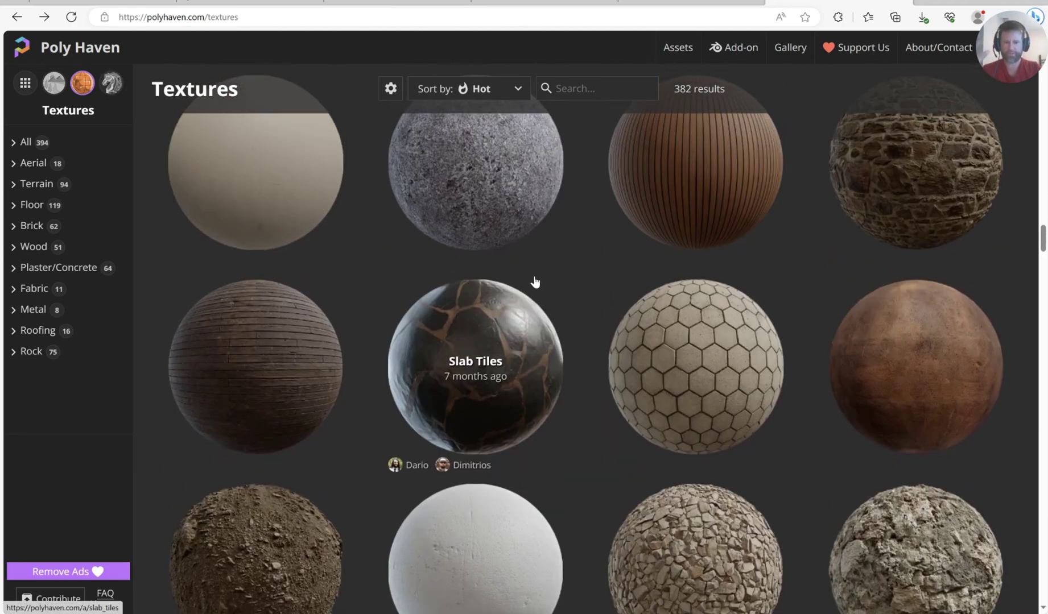
left_click(491, 333)
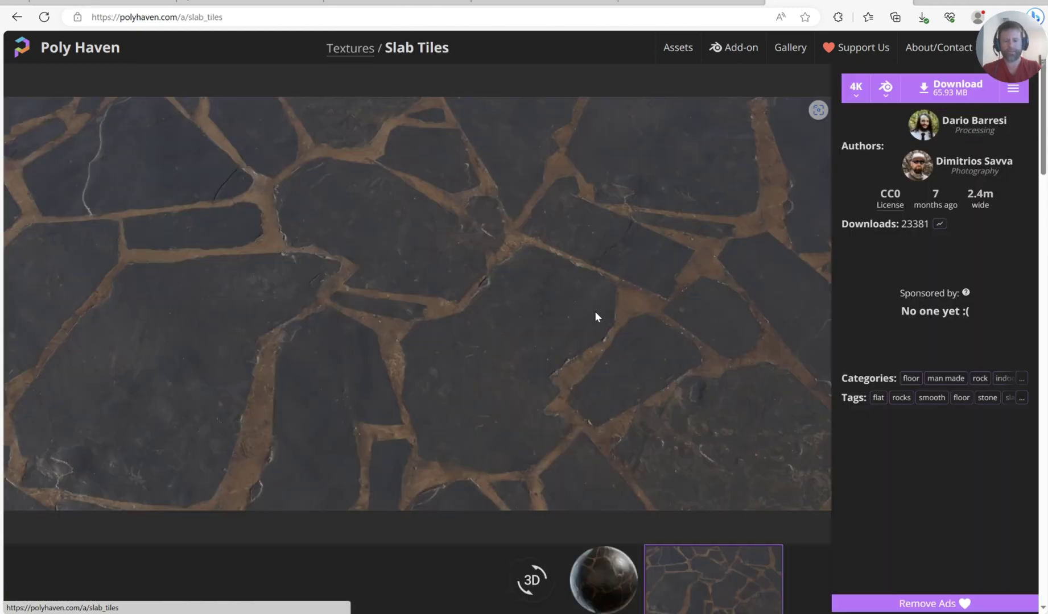
left_click(936, 88)
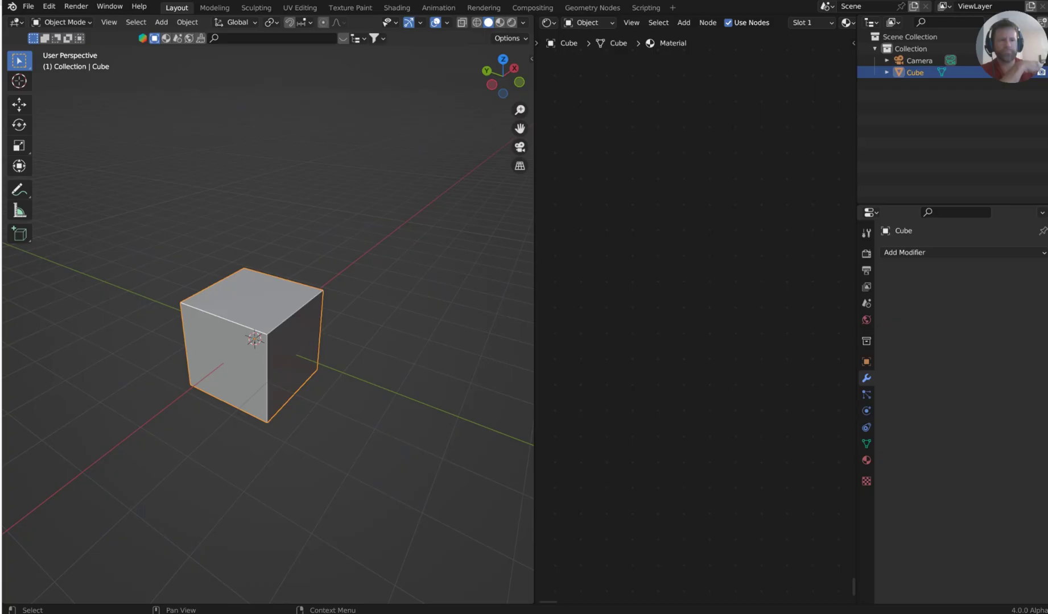
Switch to Blender and add a Subdivision Surface modifier to the cube with viewport and render levels of 5.
middle_click_drag(367, 155, 290, 280)
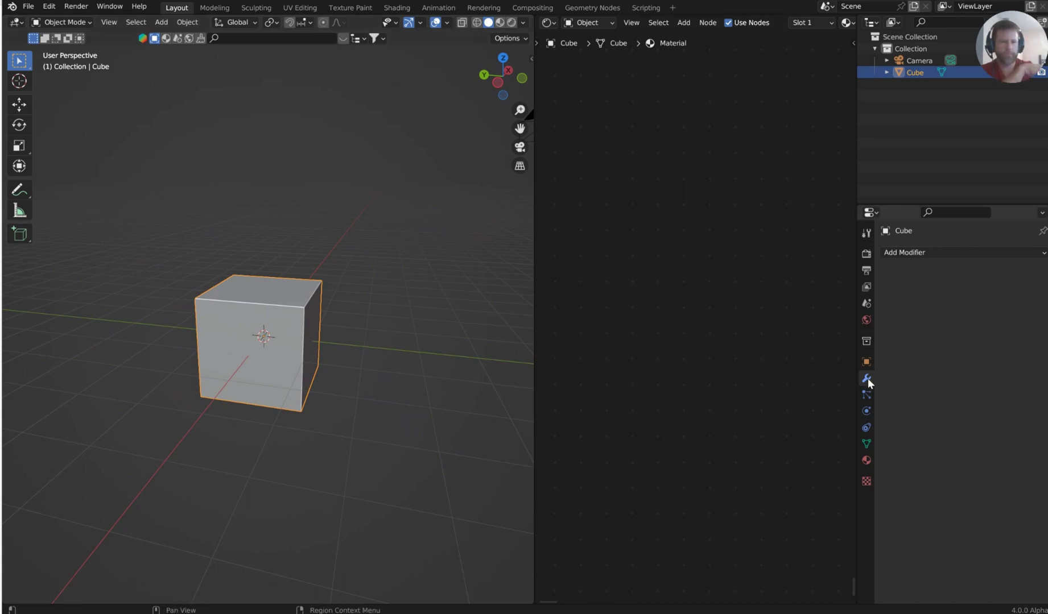
left_click(934, 252)
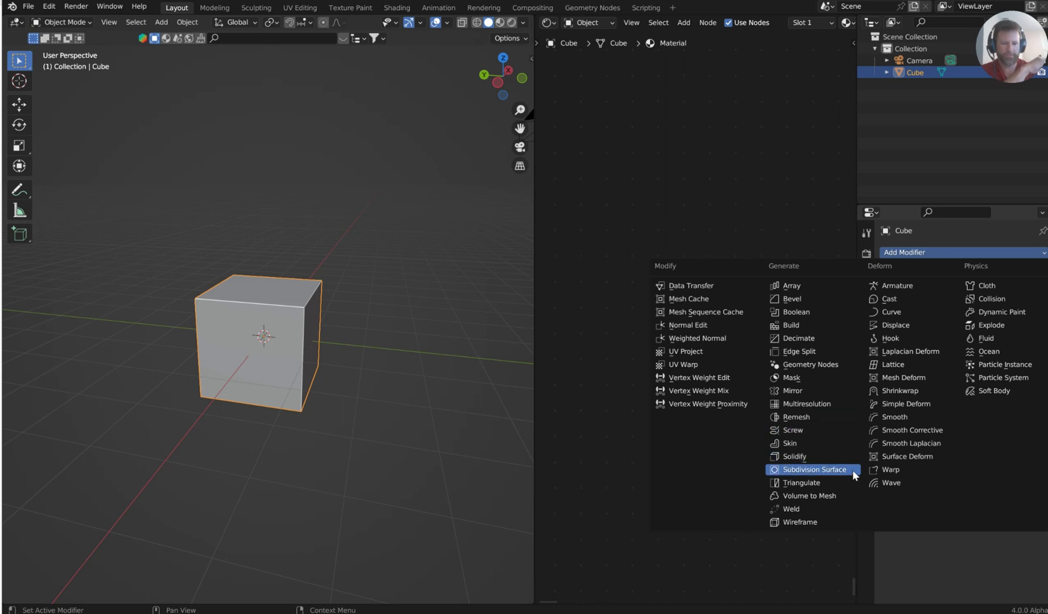
left_click(791, 470)
left_click(1027, 331)
left_click(1027, 331)
left_click(1027, 331)
left_click(1027, 331)
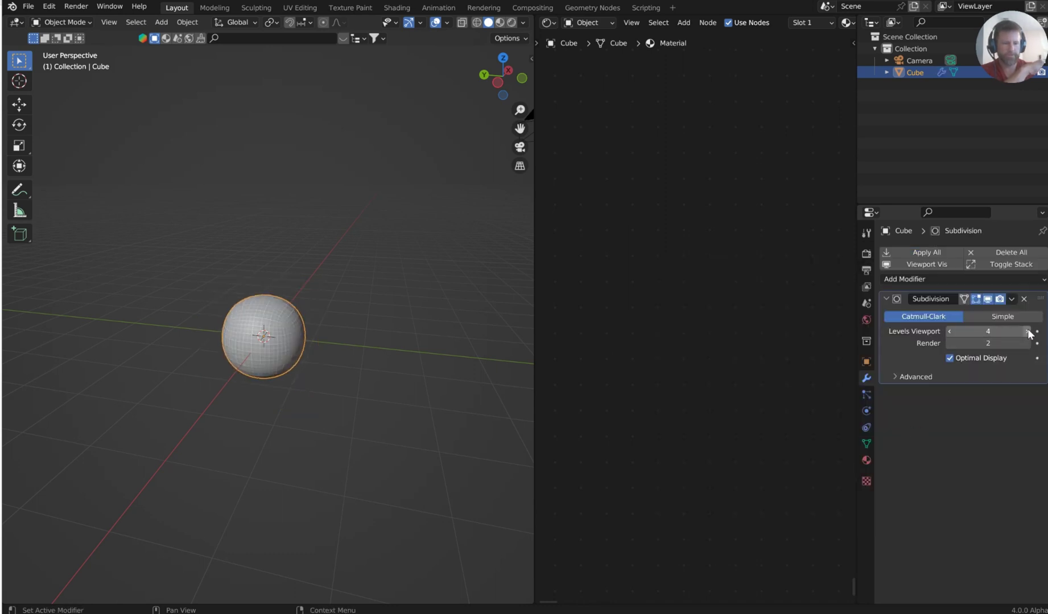
left_click(1026, 343)
left_click(1026, 343)
left_click(1026, 343)
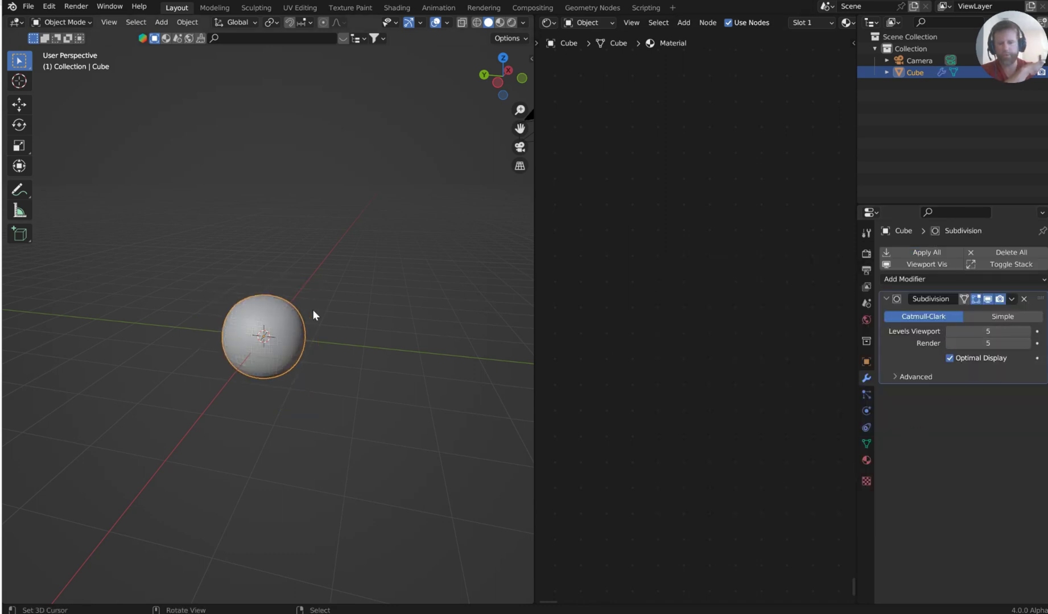
Apply Shade Smooth to the subdivided cube.
scroll(314, 310, "up", 5)
key("q")
left_click(282, 315)
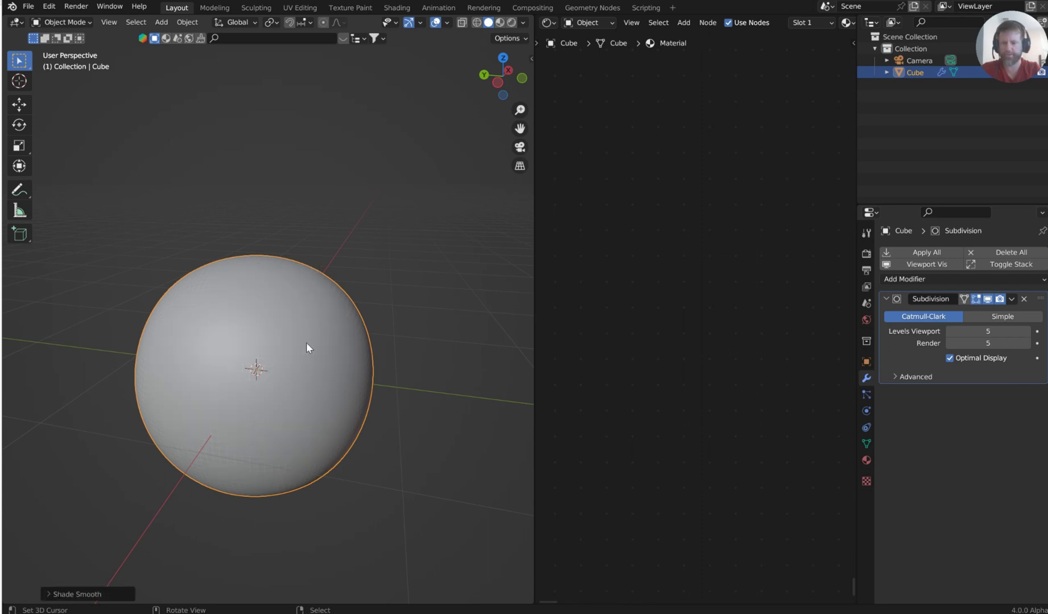
middle_click_drag(304, 333, 310, 309, "shift")
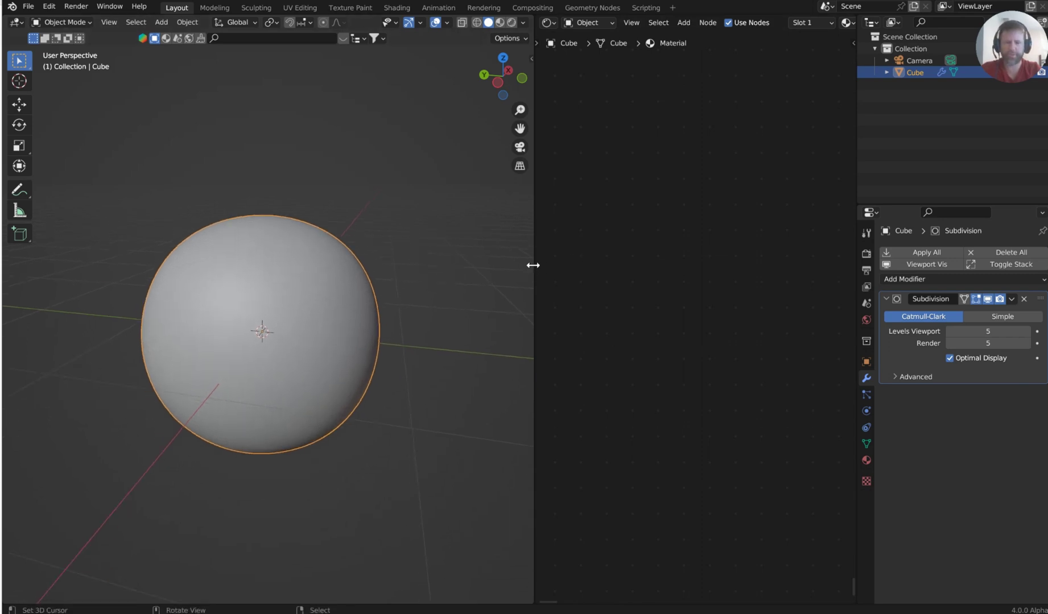
Widen the shader editor, then remove the cube's existing material and create a new one.
left_click_drag(532, 265, 436, 267)
scroll(683, 20, "down", 3)
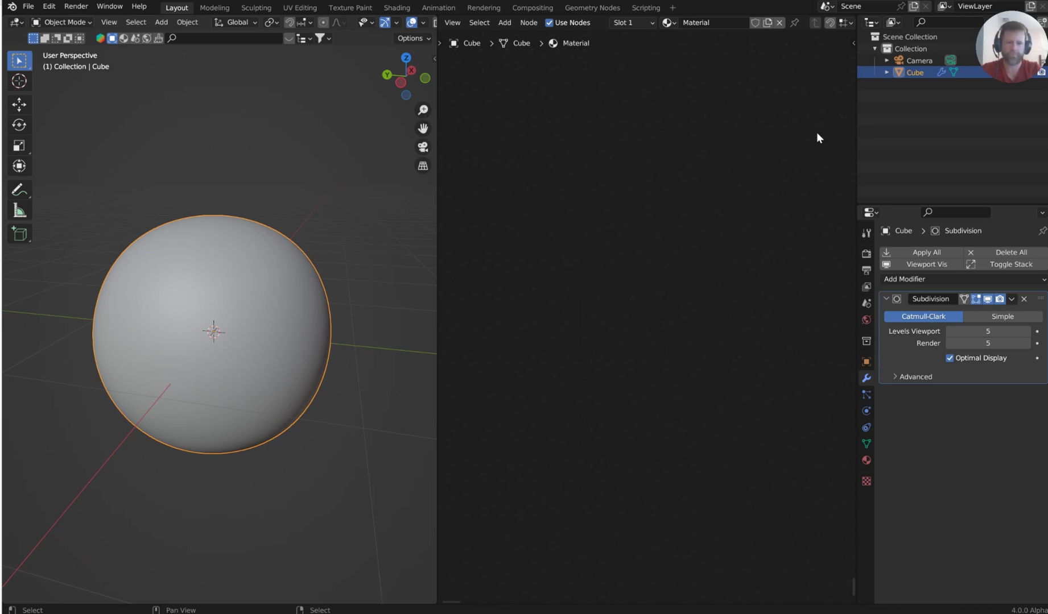
left_click(779, 23)
left_click(720, 23)
scroll(696, 198, "up", 7)
middle_click_drag(697, 198, 649, 397)
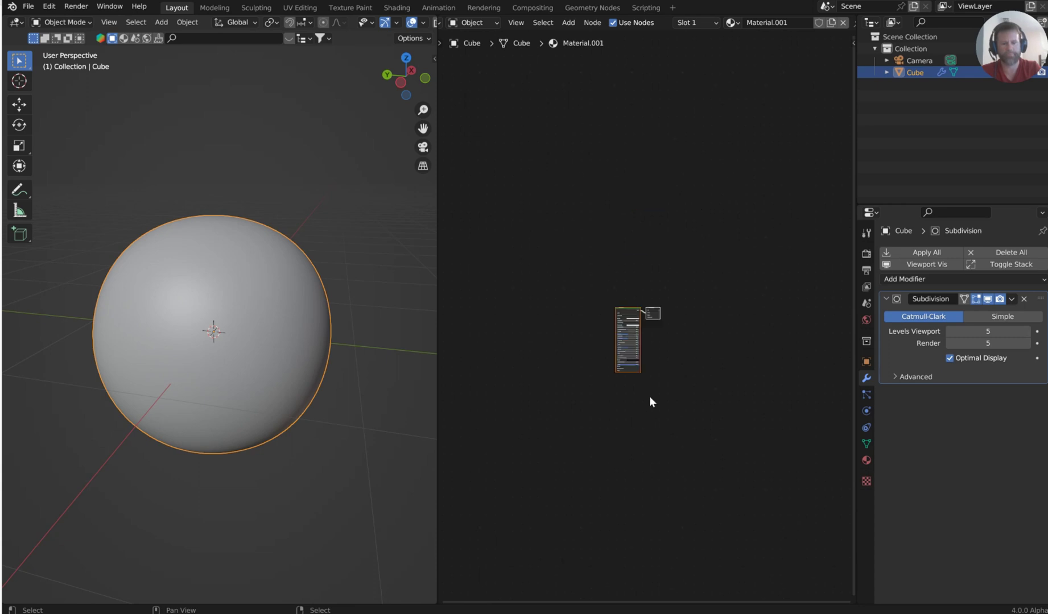
Use Principled Texture Setup to load all four wood_stone_pathway 4K maps from D:\TexturesforEeveeNext\WoodStone\textures into the Principled BSDF.
scroll(690, 350, "up", 6)
middle_click_drag(571, 270, 613, 222)
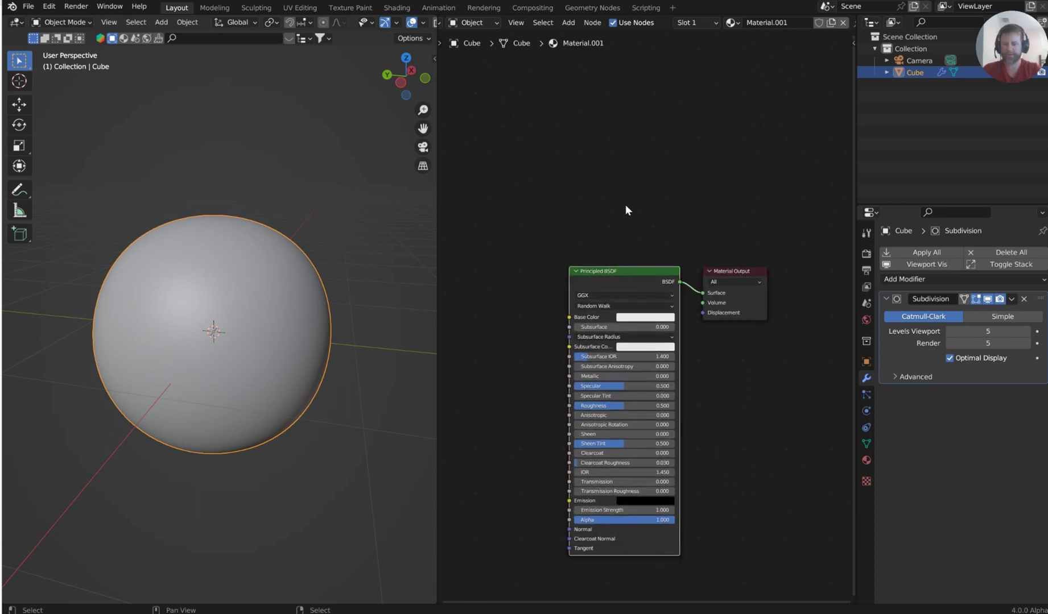
key("ctrl+shift")
key("ctrl+shift+t")
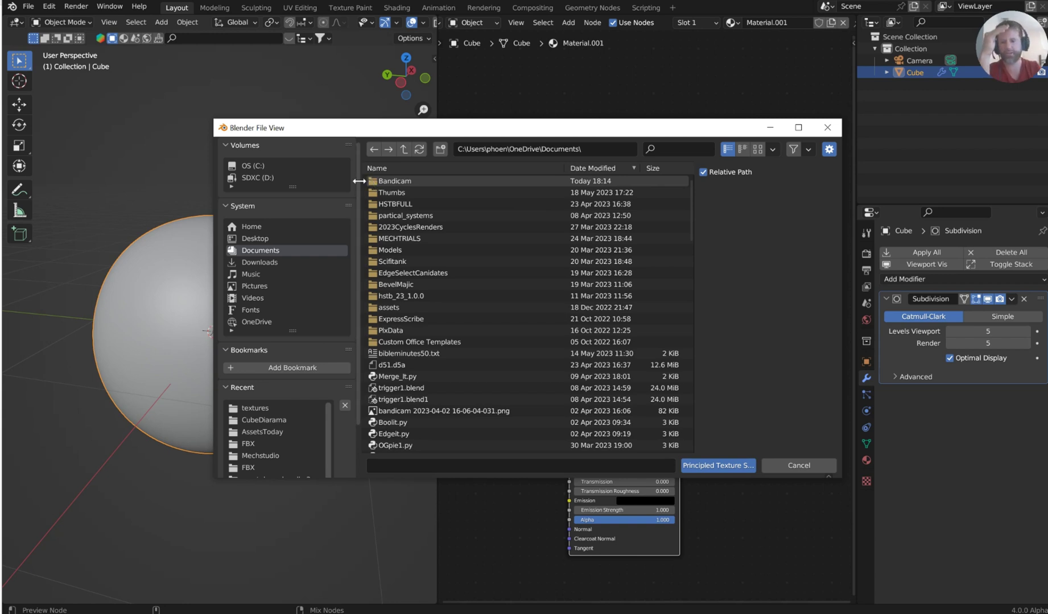
left_click(269, 178)
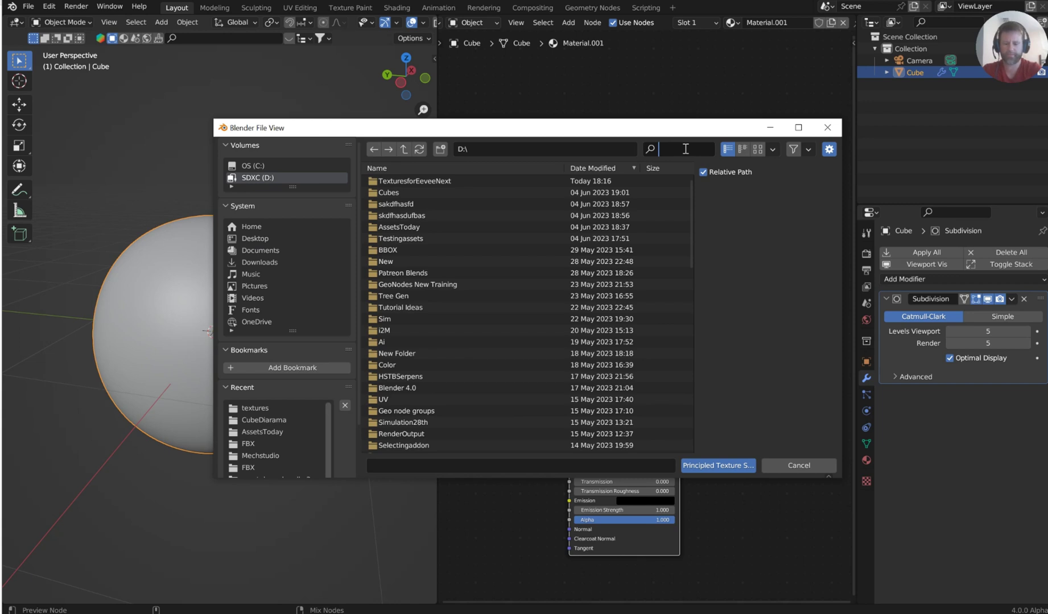
type("tex")
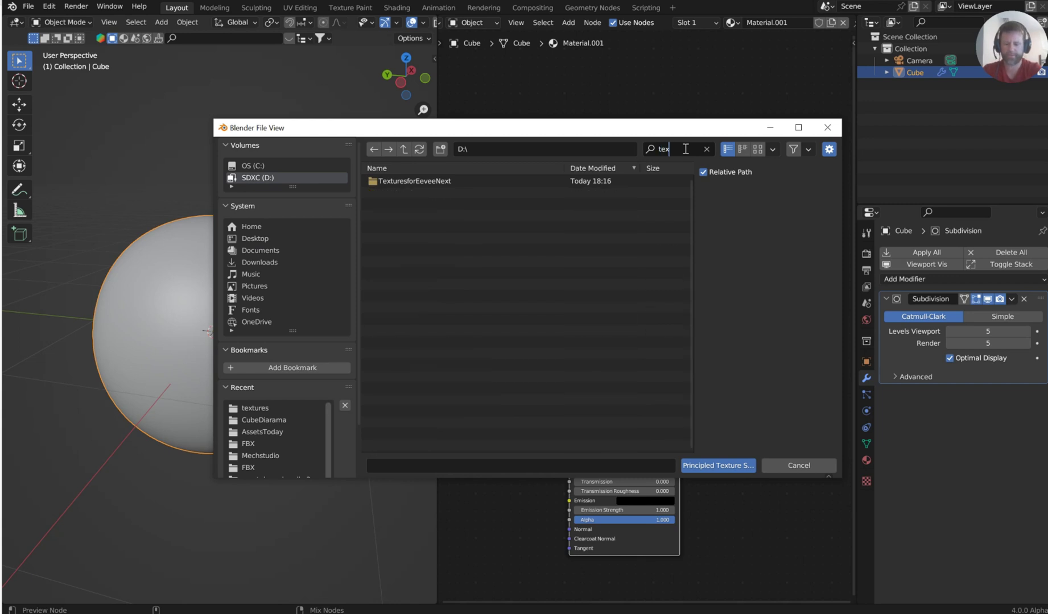
double_click(410, 182)
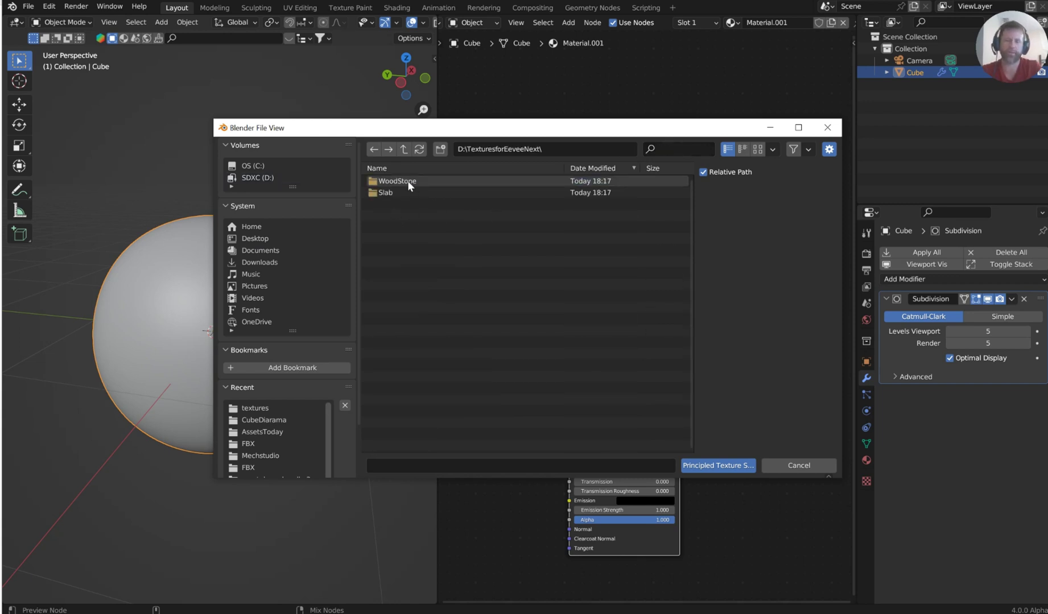
double_click(408, 180)
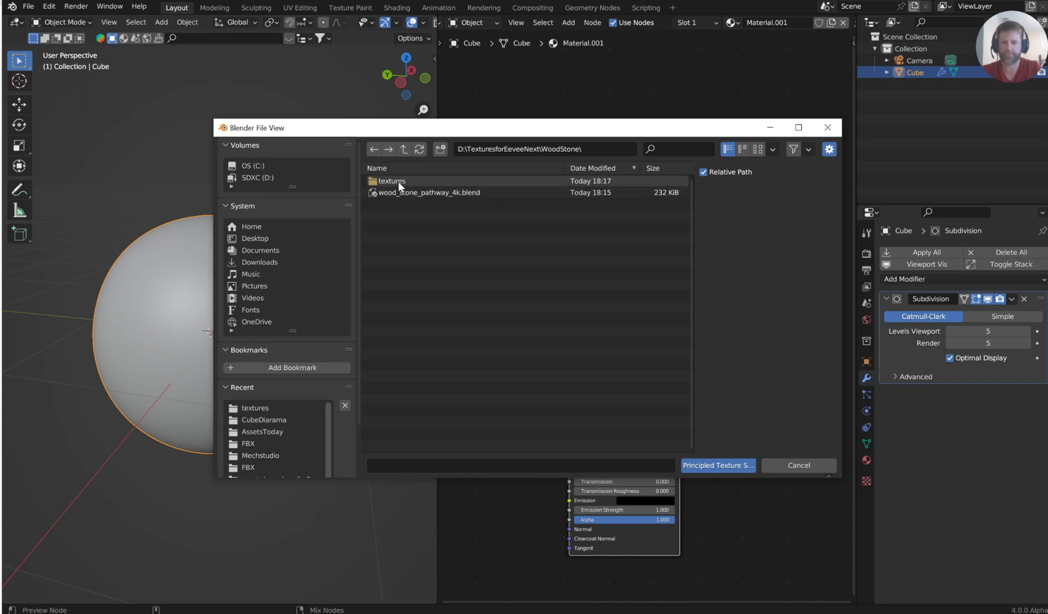
double_click(399, 182)
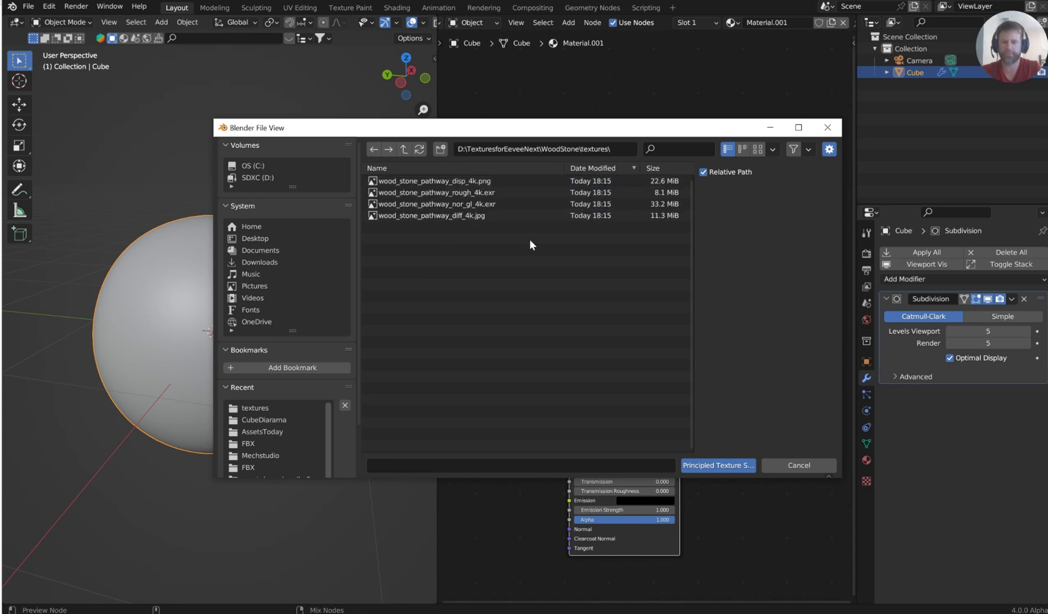
left_click_drag(499, 251, 401, 167)
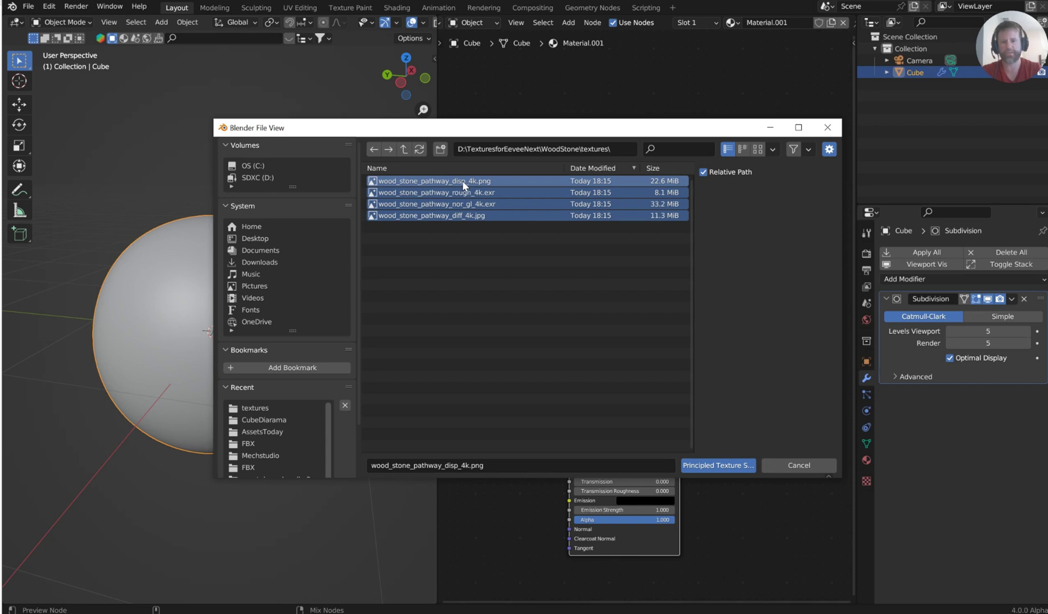
left_click(707, 464)
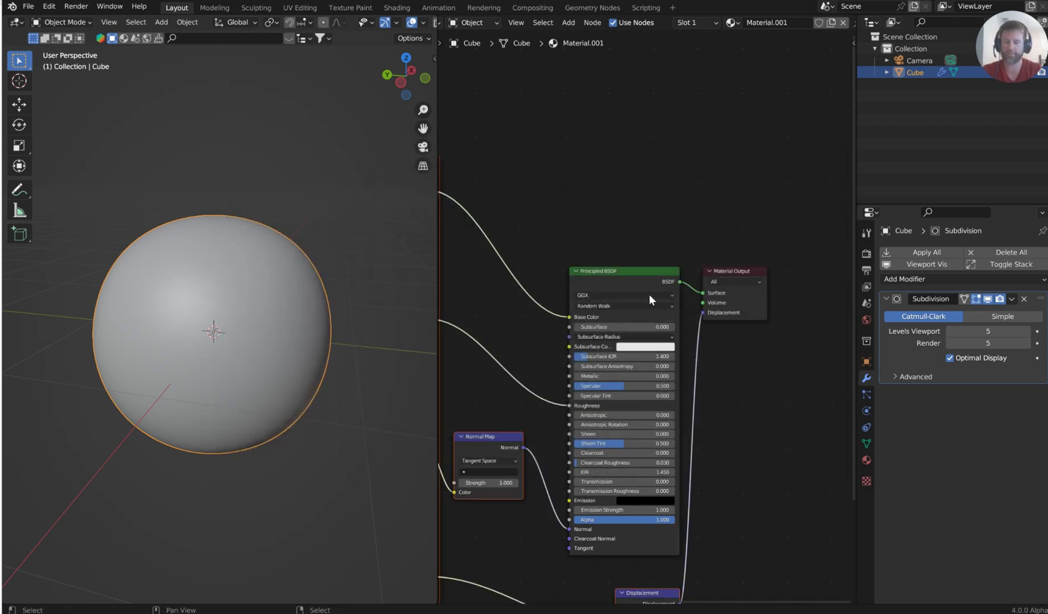
Set the scene's render engine to Eevee Next.
scroll(403, 20, "down", 3)
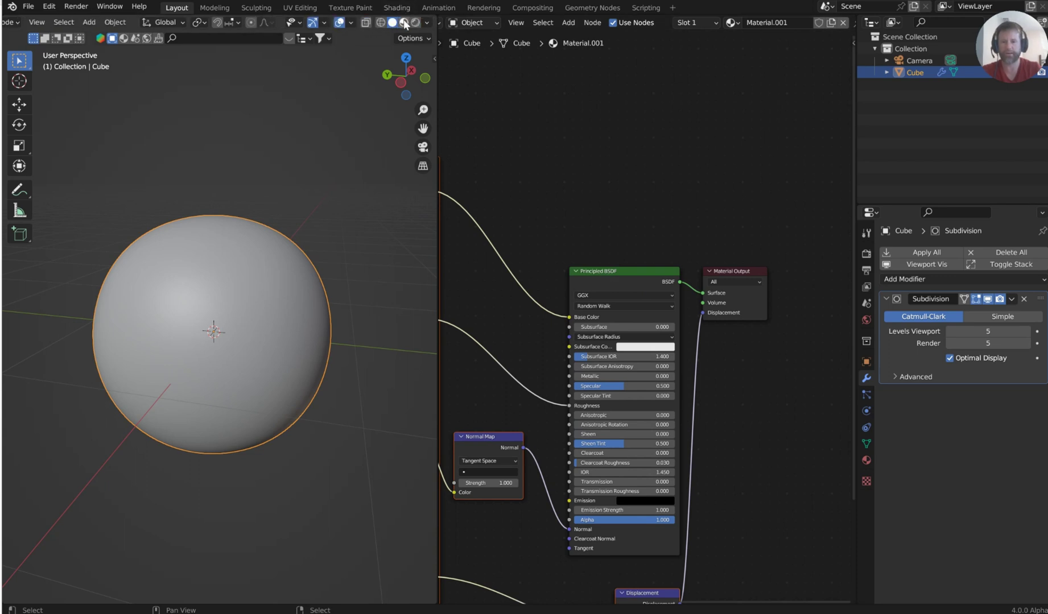
left_click(867, 251)
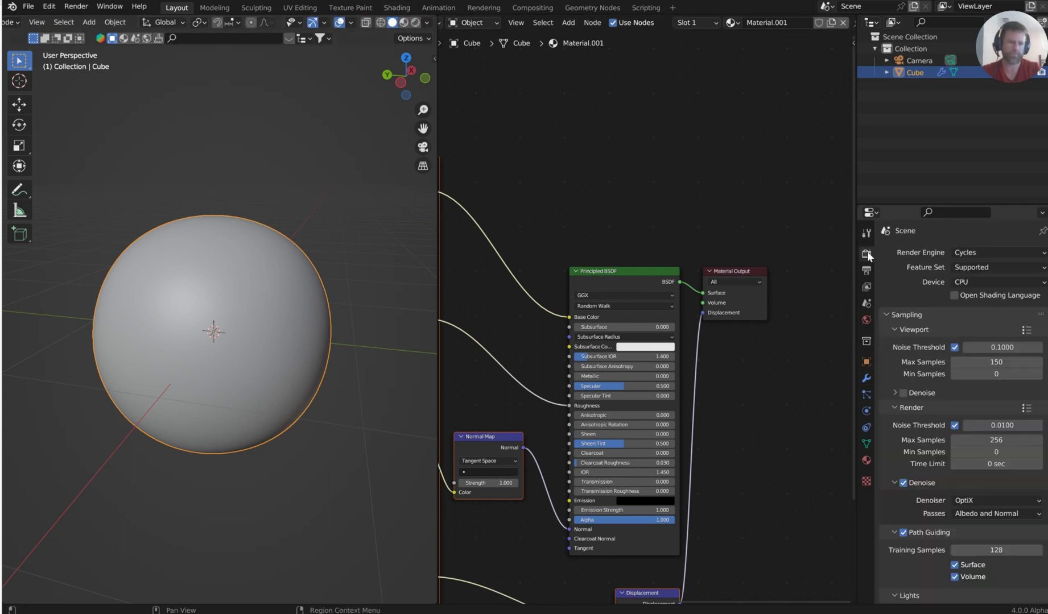
left_click(999, 253)
left_click(1004, 309)
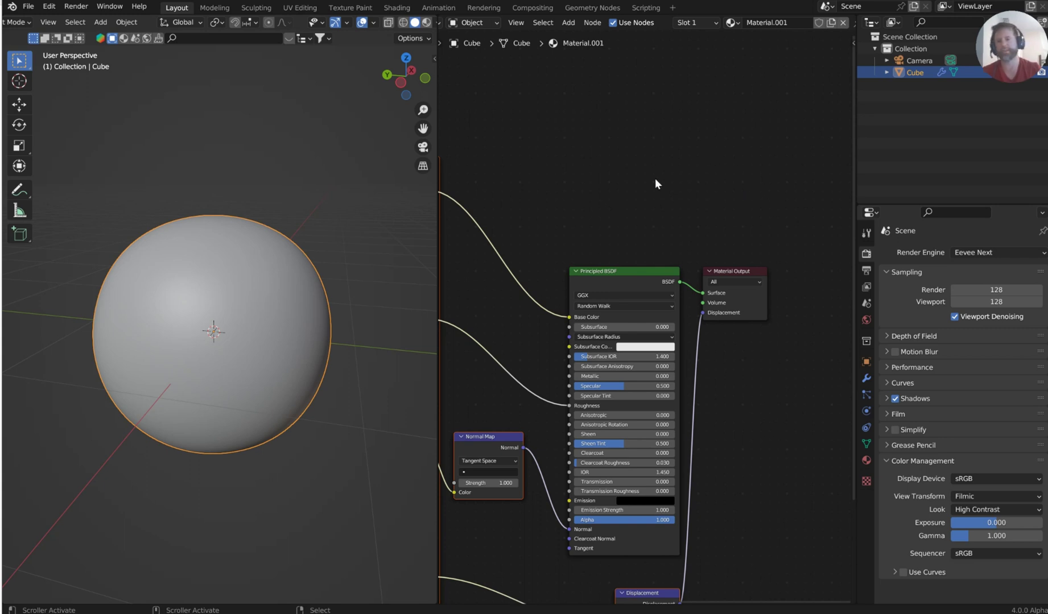
Check the EEVEE Next option in the Experimental preferences, close them, and switch the viewport to rendered shading.
left_click(49, 6)
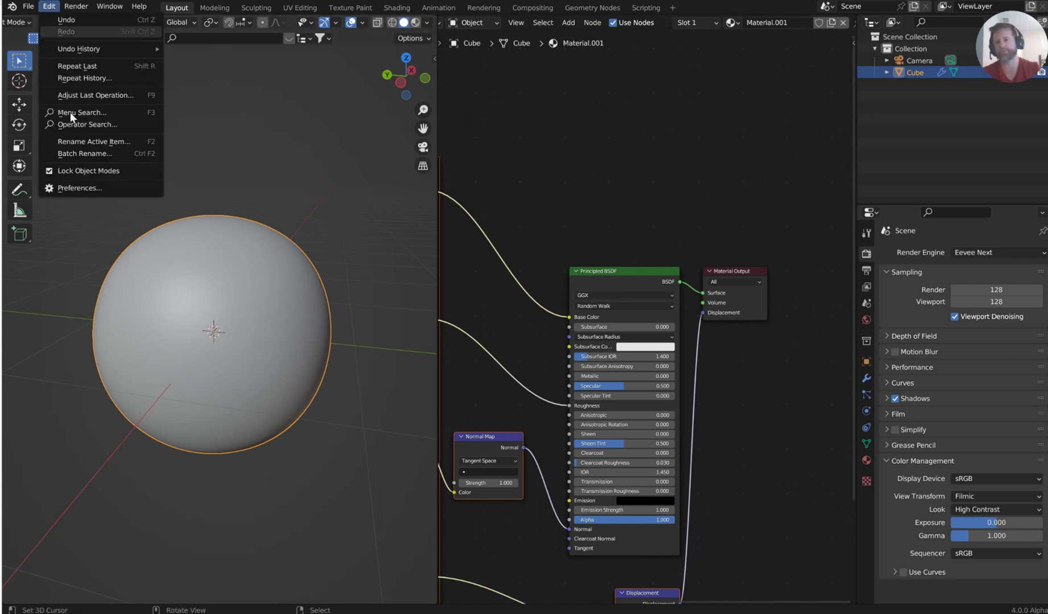
left_click(82, 188)
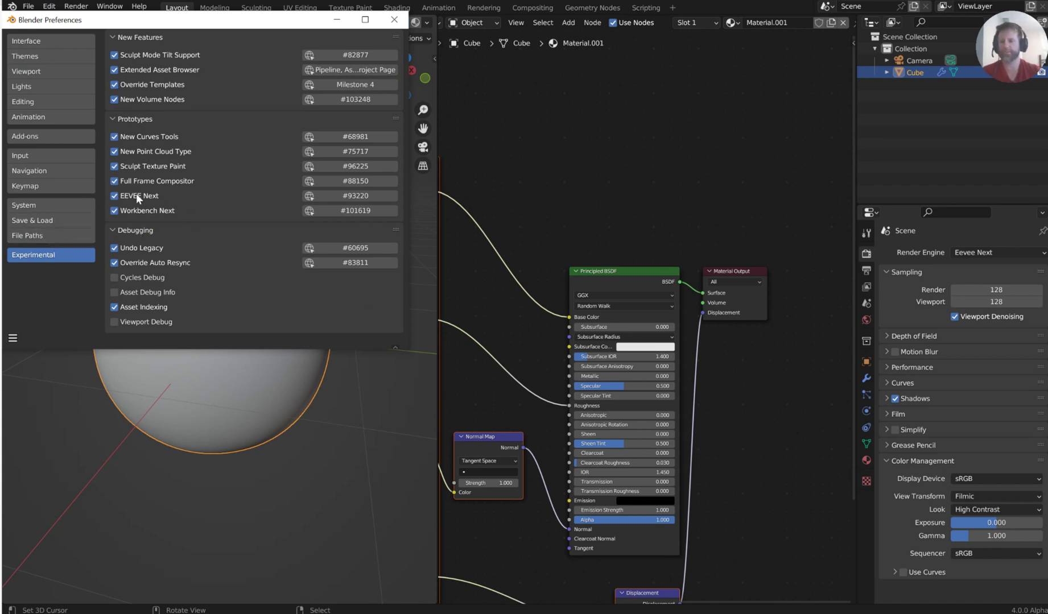
left_click(406, 20)
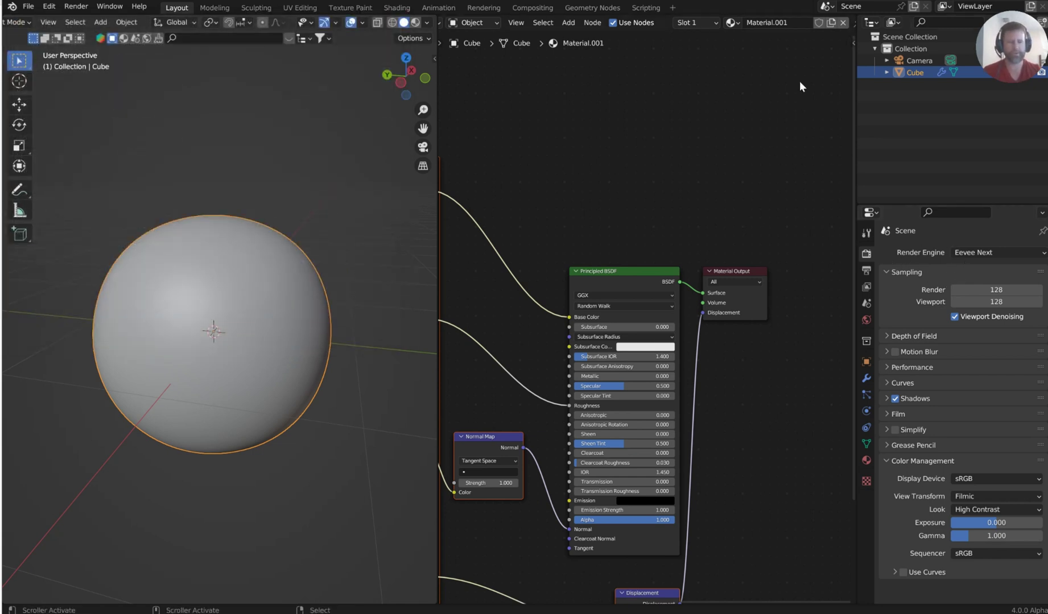
left_click(415, 23)
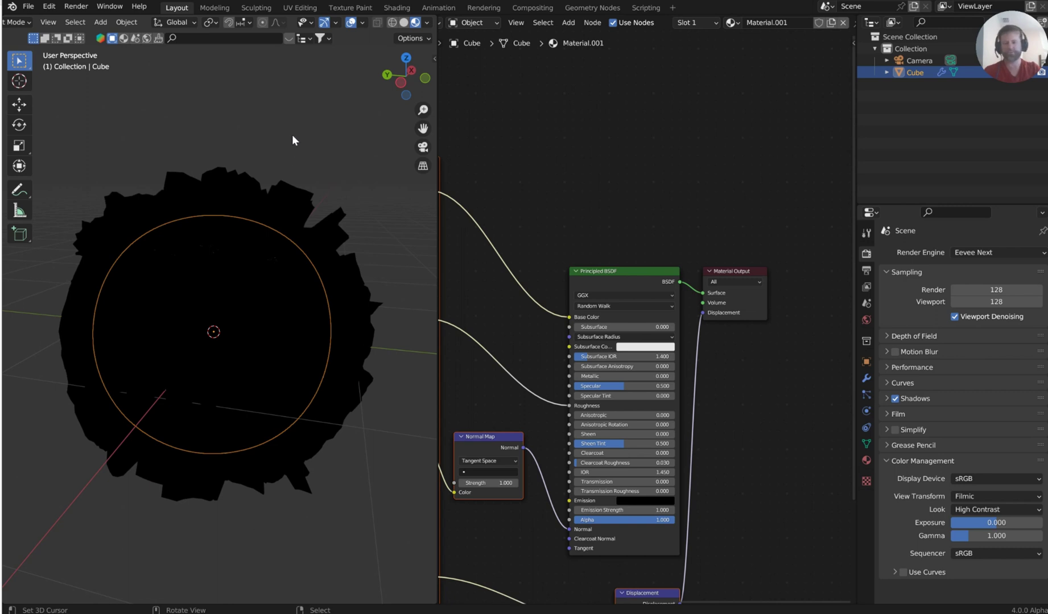
mouse_move(225, 192)
middle_mouse_down()
mouse_move(323, 237)
mouse_move(241, 215)
mouse_move(243, 197)
middle_mouse_up()
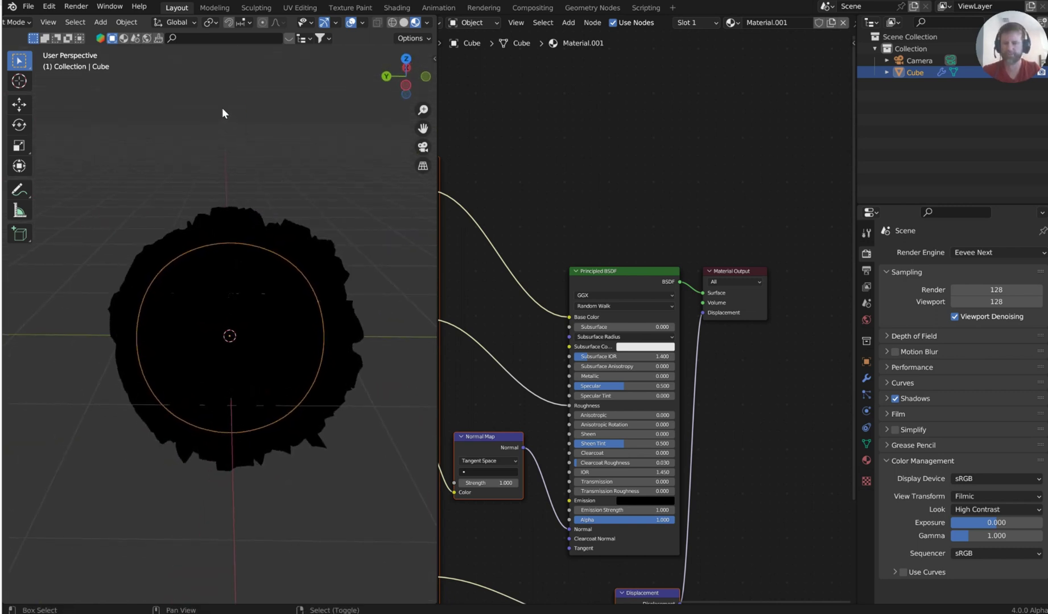
Add a plane at the cube's centre and scale it up about 3.3 times.
key("shift+a")
mouse_move(222, 108)
left_click(276, 122)
key("s")
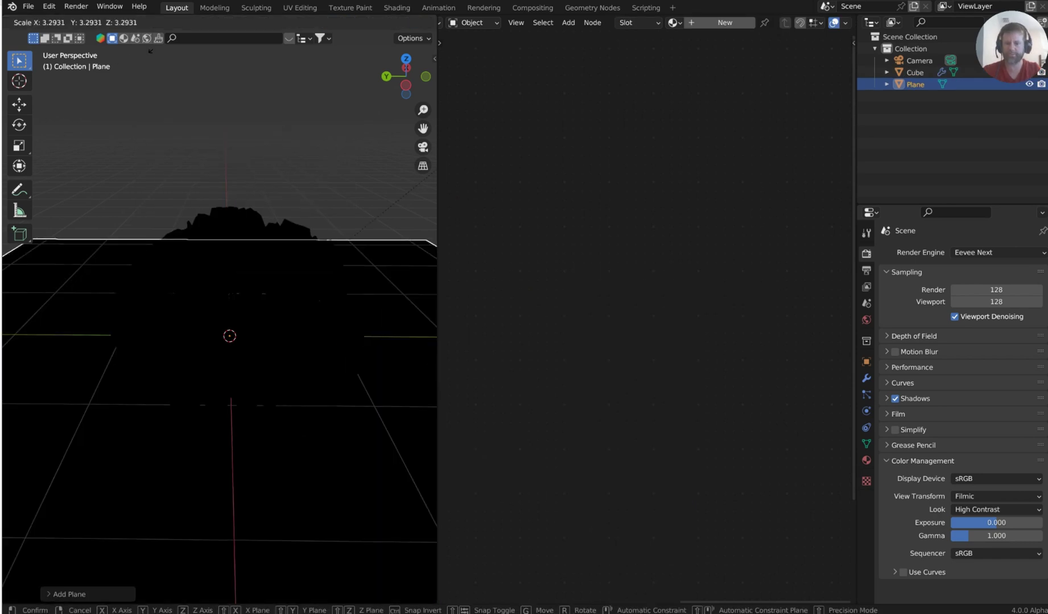
left_click(218, 115)
key("g")
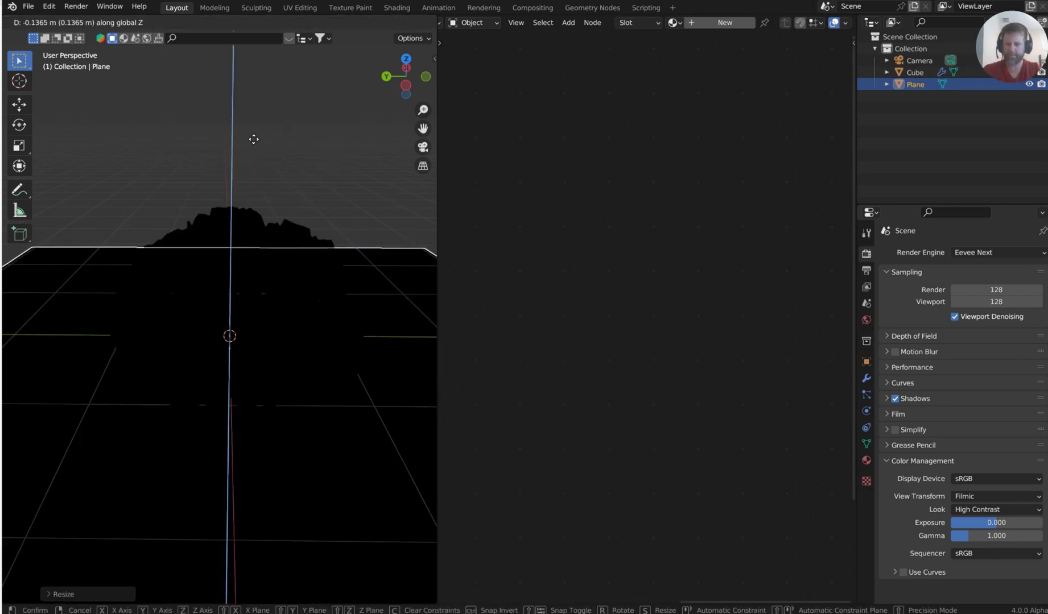
right_click(254, 140)
left_click(255, 229)
left_click(256, 243)
key("g")
key("z")
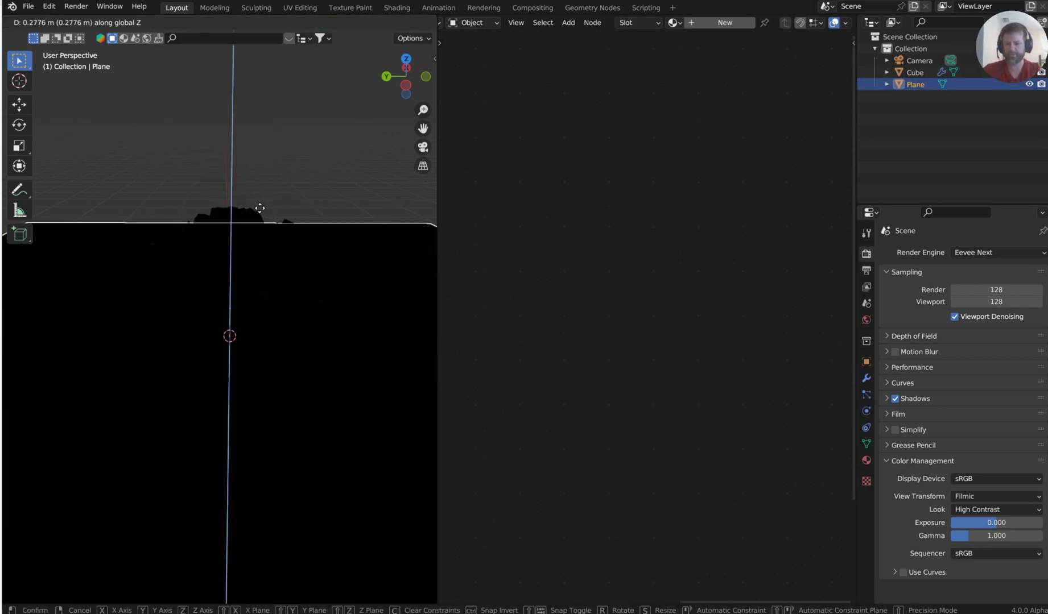
key("Escape")
left_click(254, 189)
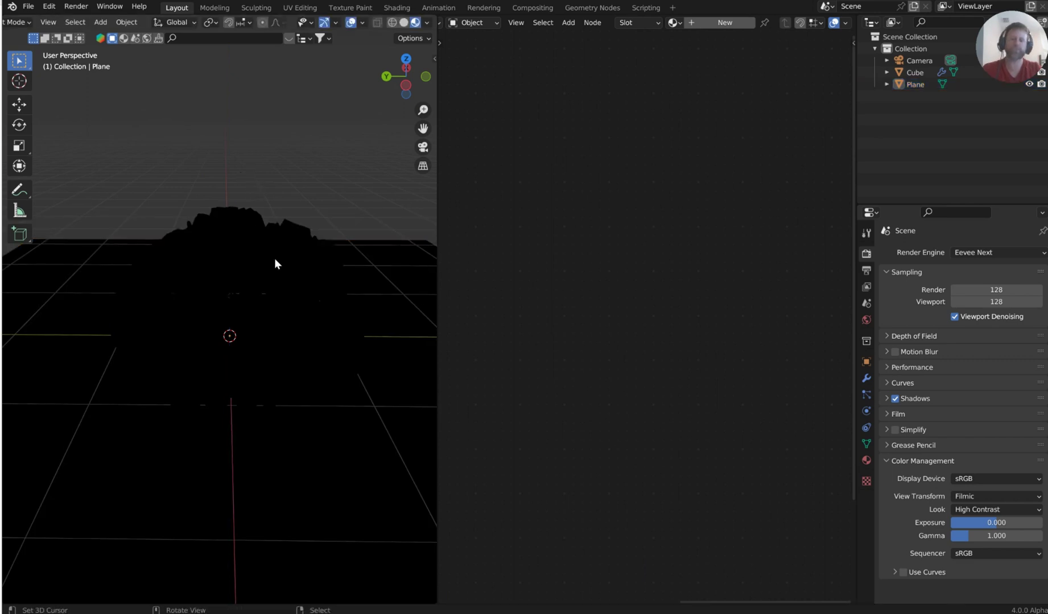
Add an area light and raise it along the Z axis to above the textured cube.
key("shift+a")
mouse_move(227, 300)
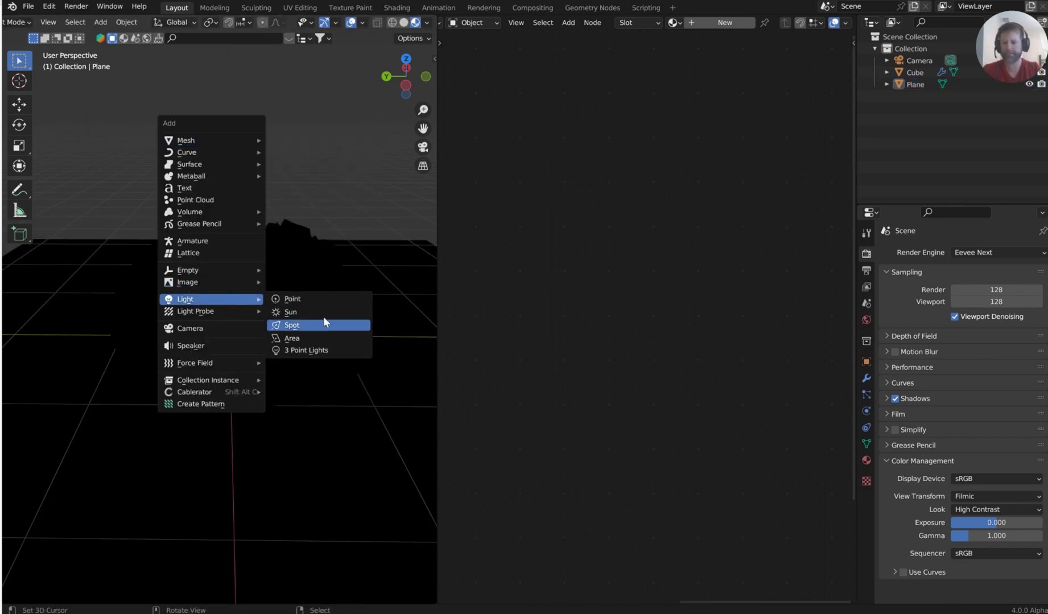
left_click(321, 336)
key("g")
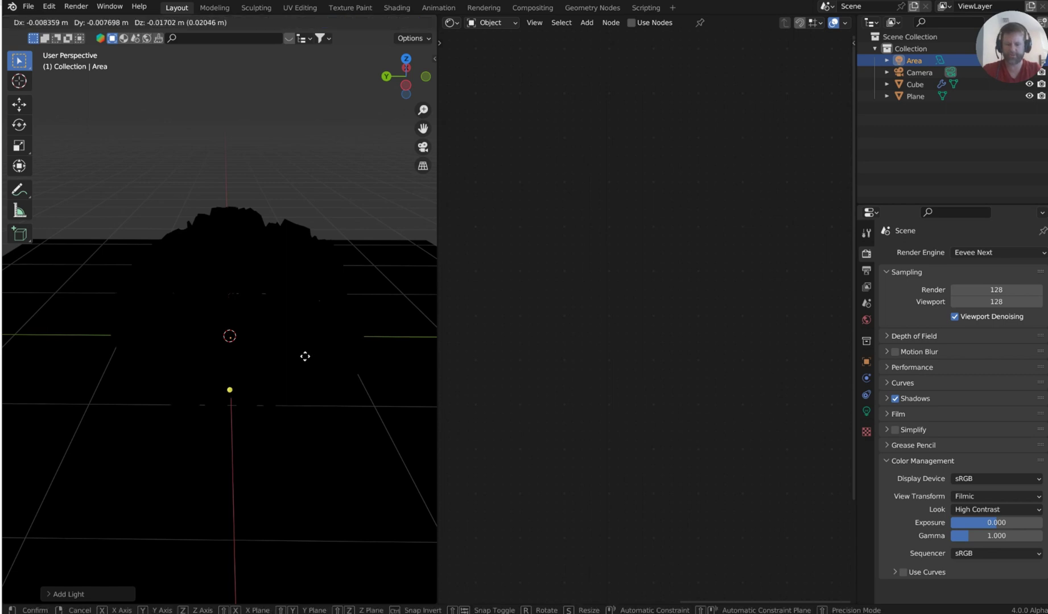
key("z")
left_click(321, 135)
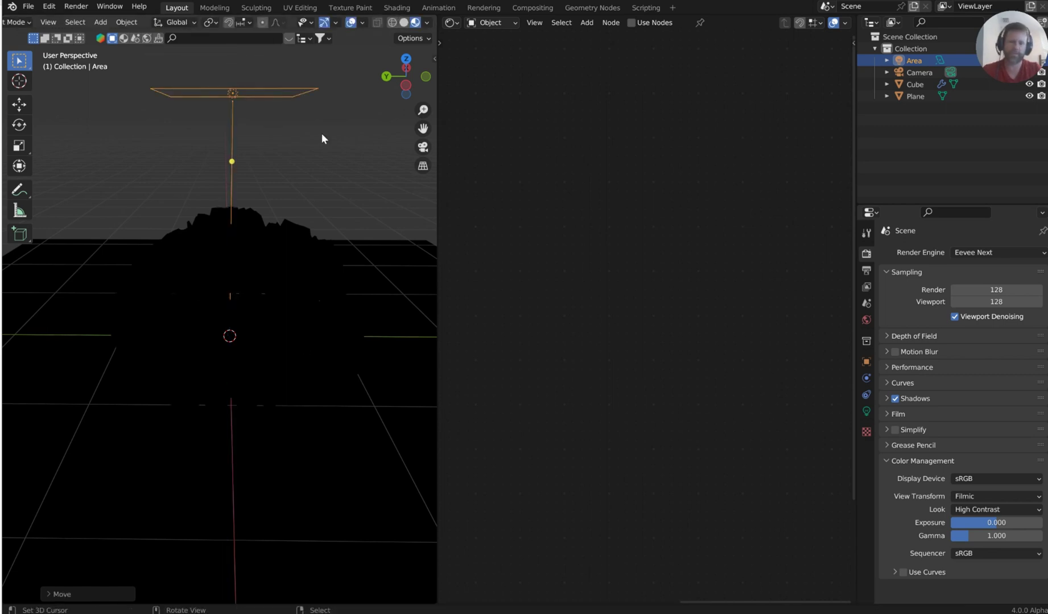
Move the area light sideways along the Y axis and aim it at the textured cube.
key("g")
key("y")
left_click(162, 130)
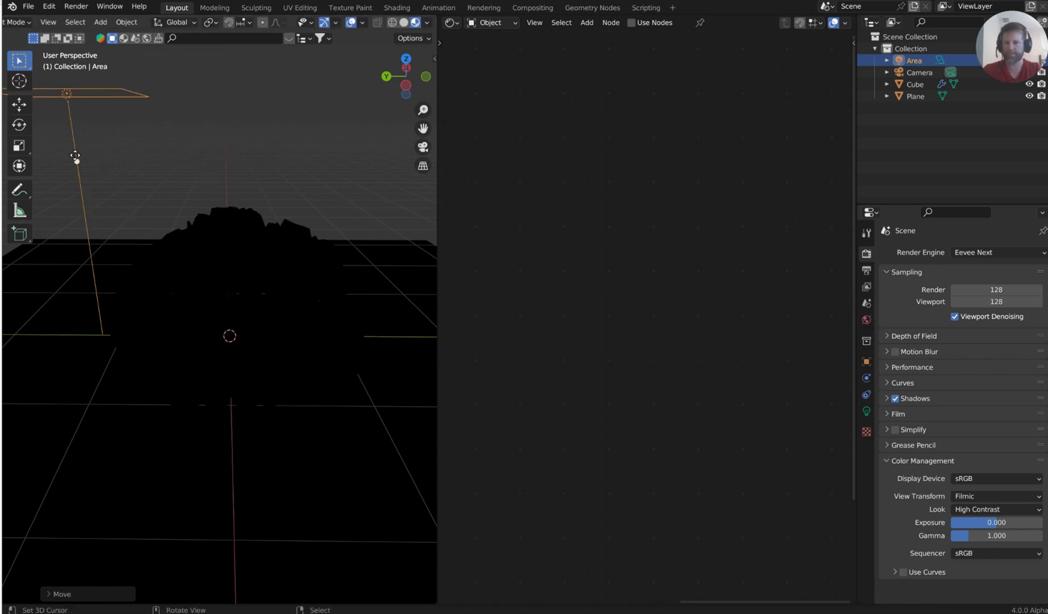
left_click_drag(78, 164, 165, 238)
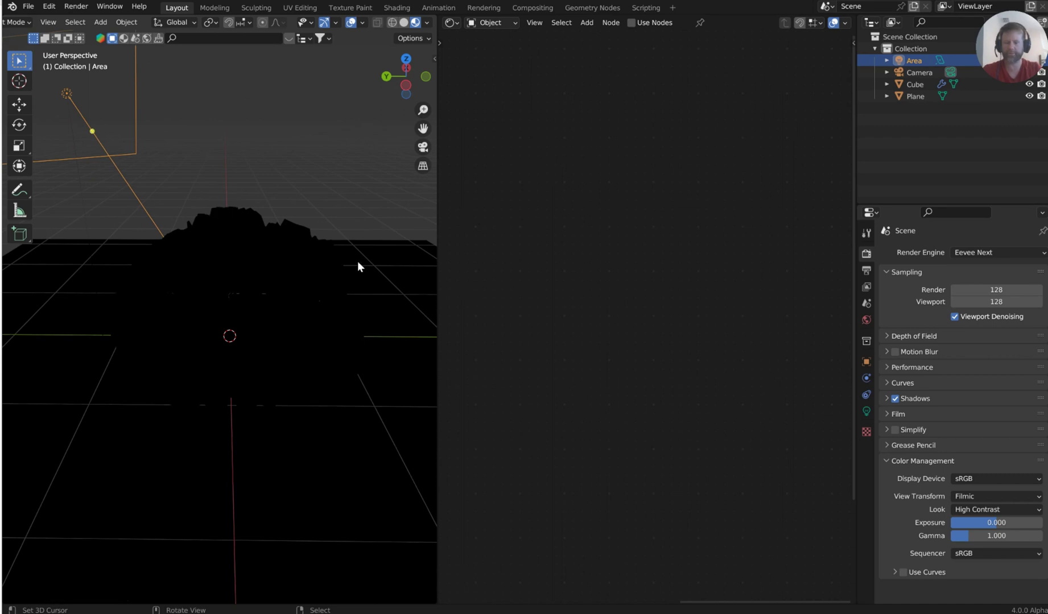
Set the area light's power to 612.7 W and enable Scene Lights in the rendered viewport shading.
left_click(866, 410)
left_click_drag(988, 333, 996, 333)
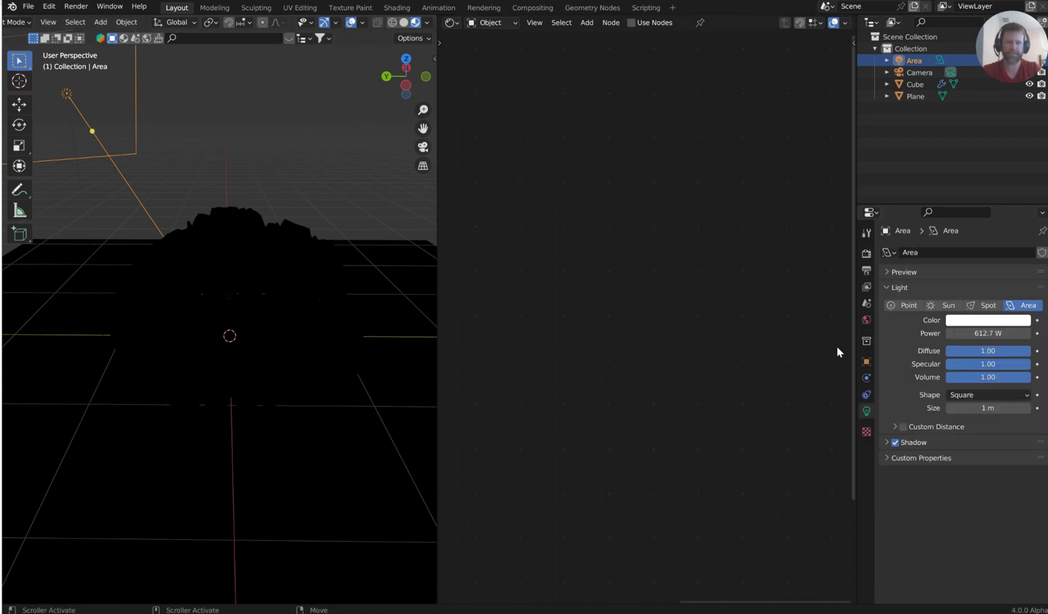
left_click(427, 22)
left_click(360, 80)
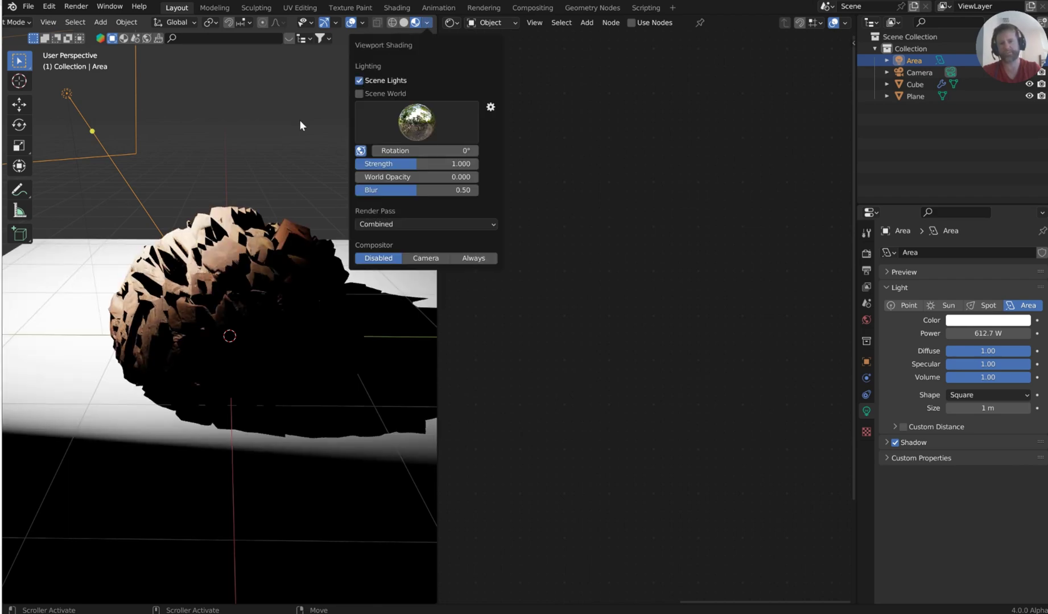
Re-aim the area light down at the textured cube from the front view.
middle_click_drag(280, 310, 227, 165)
key("KP_1")
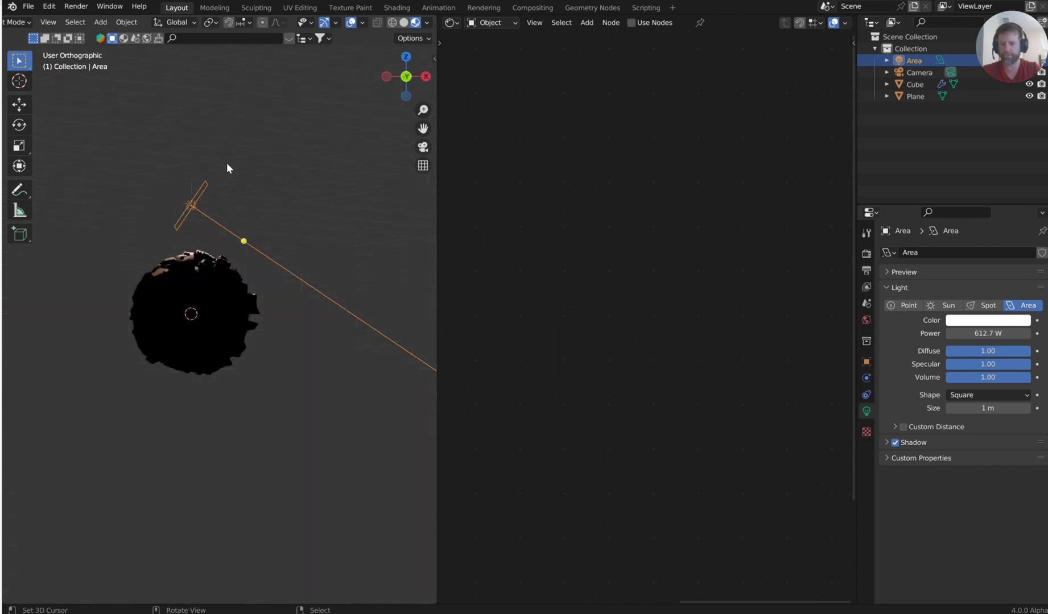
left_click_drag(255, 244, 187, 274)
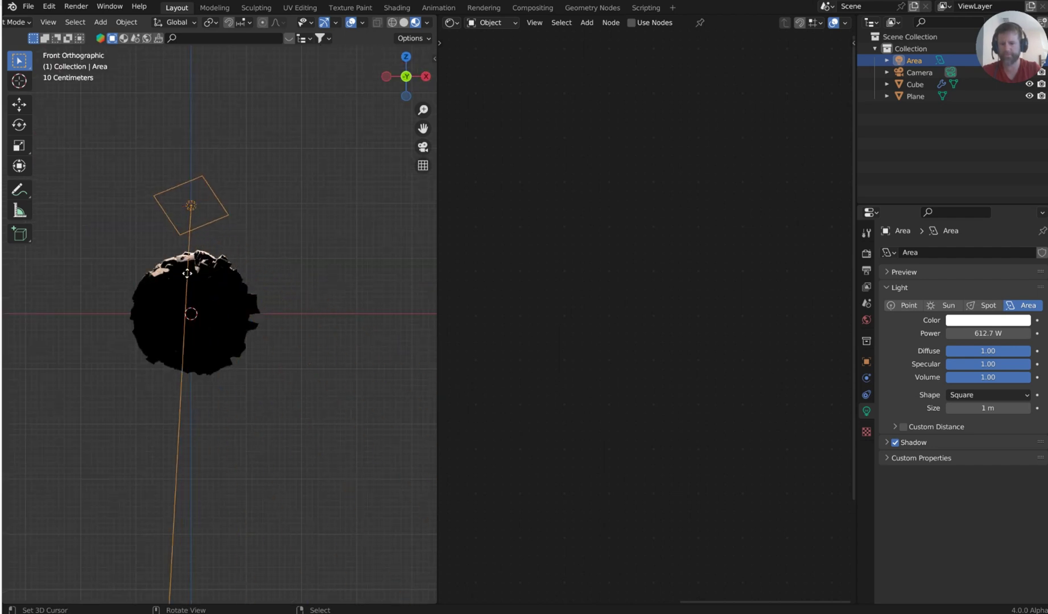
Lower the area light's power to 156.1 W.
scroll(255, 233, "down", 2)
middle_click_drag(259, 264, 326, 298)
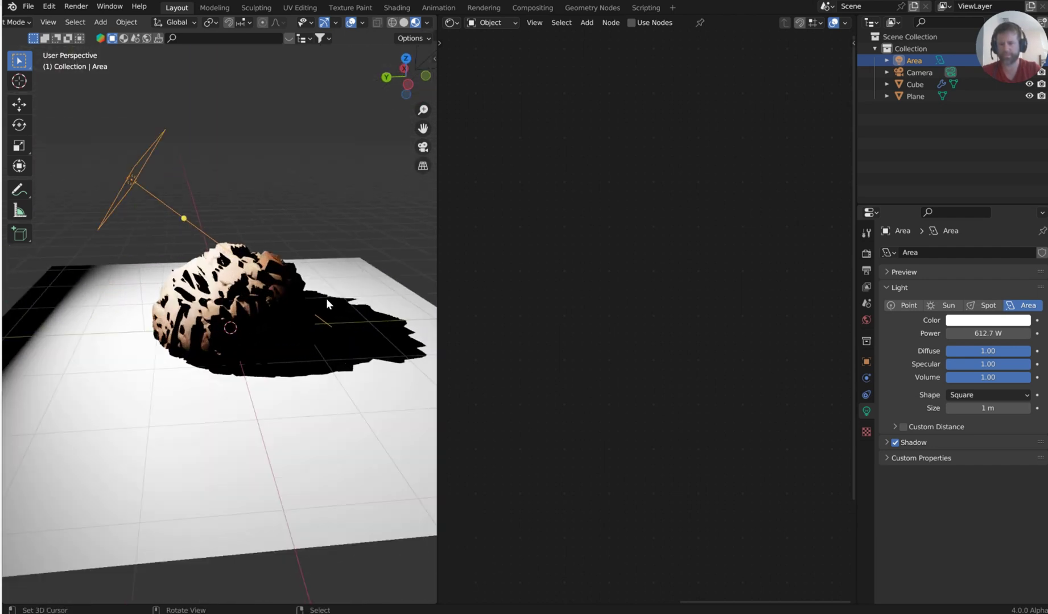
scroll(325, 298, "up", 5)
left_click_drag(1010, 334, 940, 333)
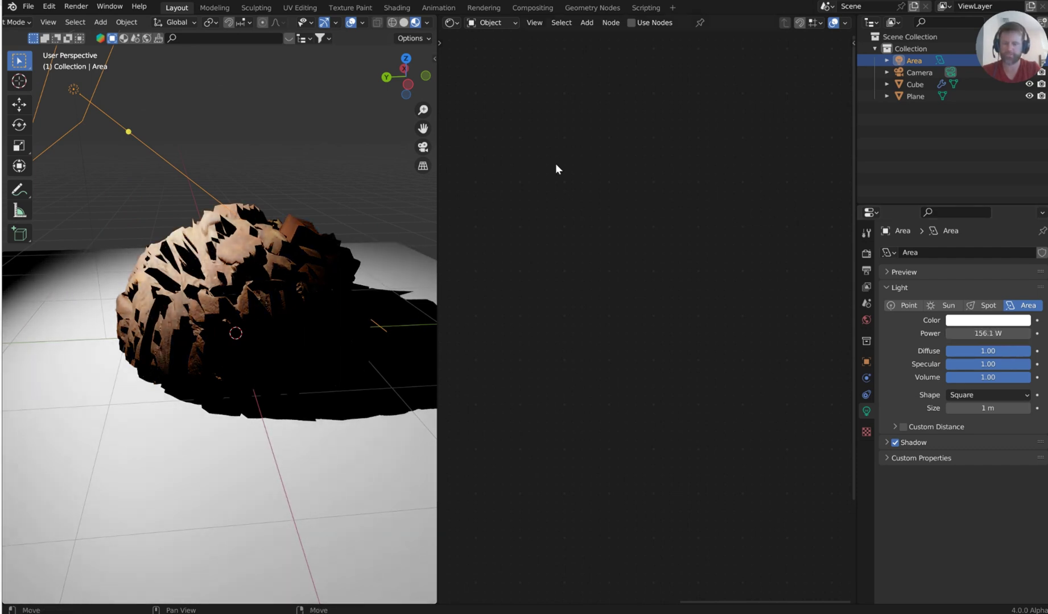
Give the floor plane a new material with a pure white base color.
middle_click_drag(302, 251, 353, 321)
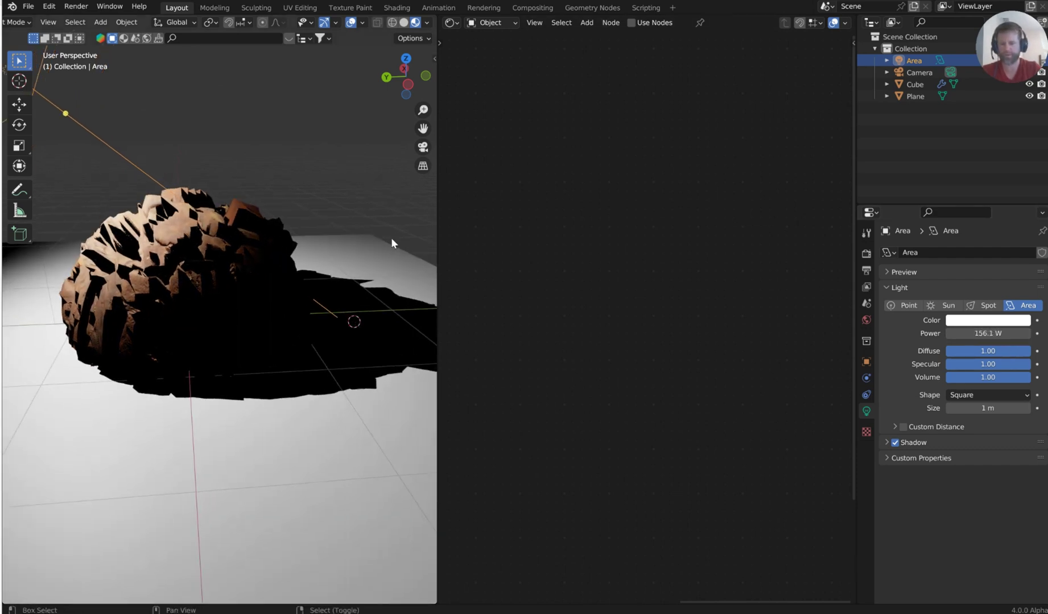
scroll(391, 249, "down", 2)
left_click(361, 334)
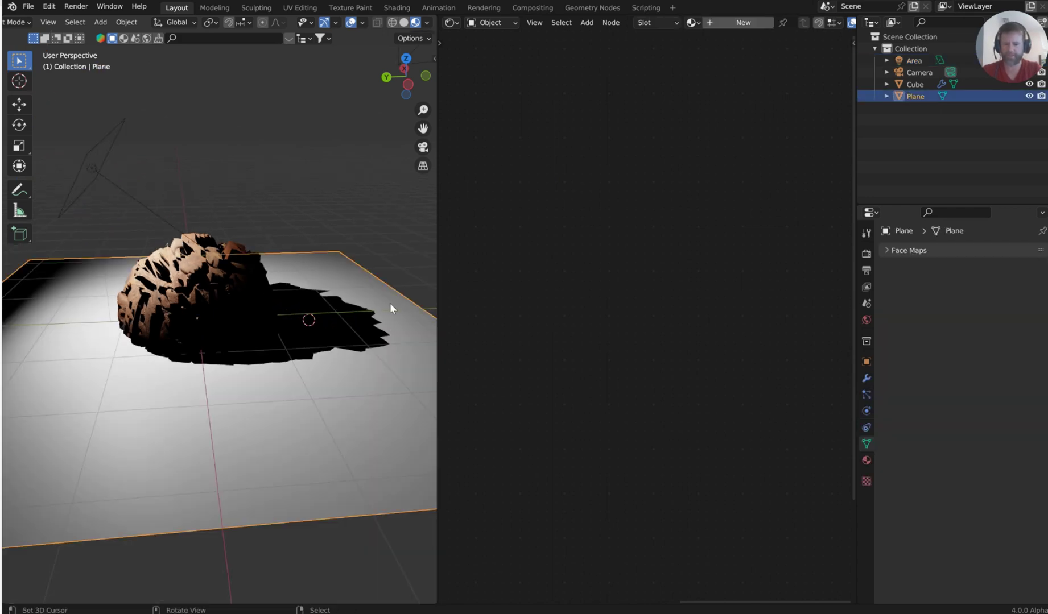
left_click(947, 252)
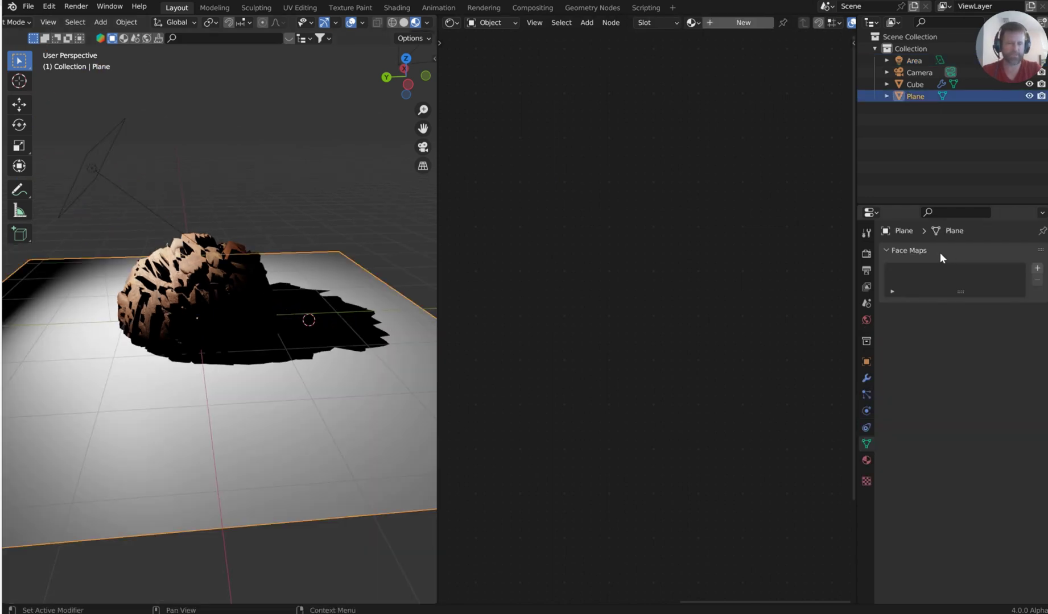
left_click(886, 251)
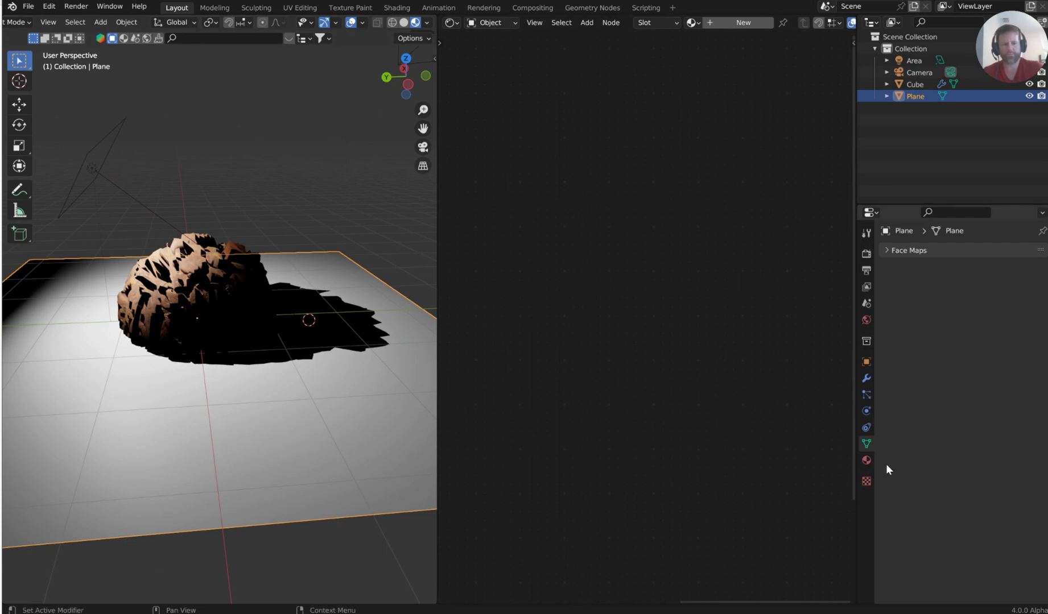
left_click(866, 459)
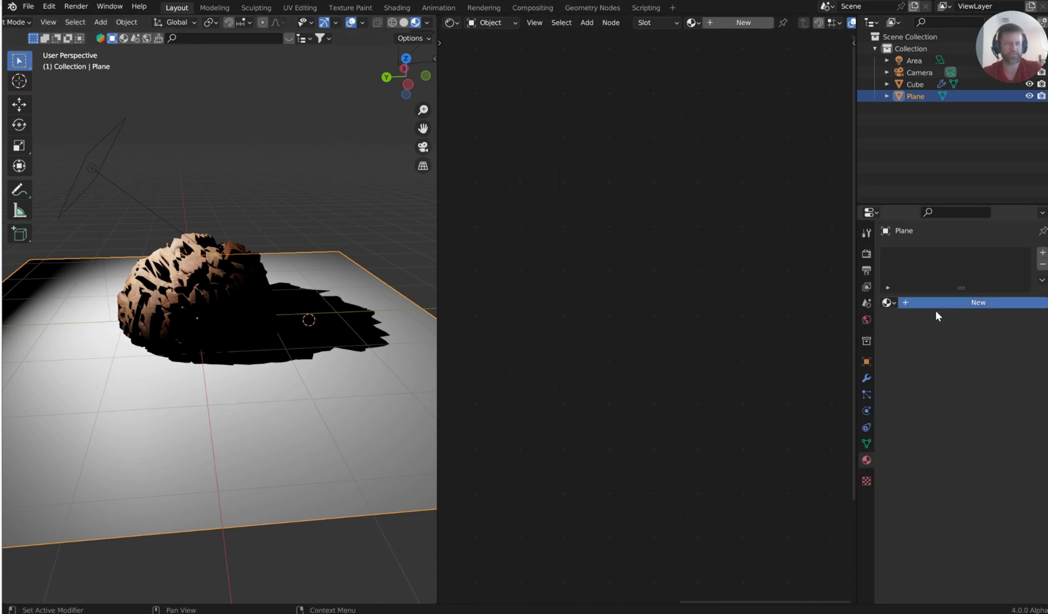
left_click(743, 22)
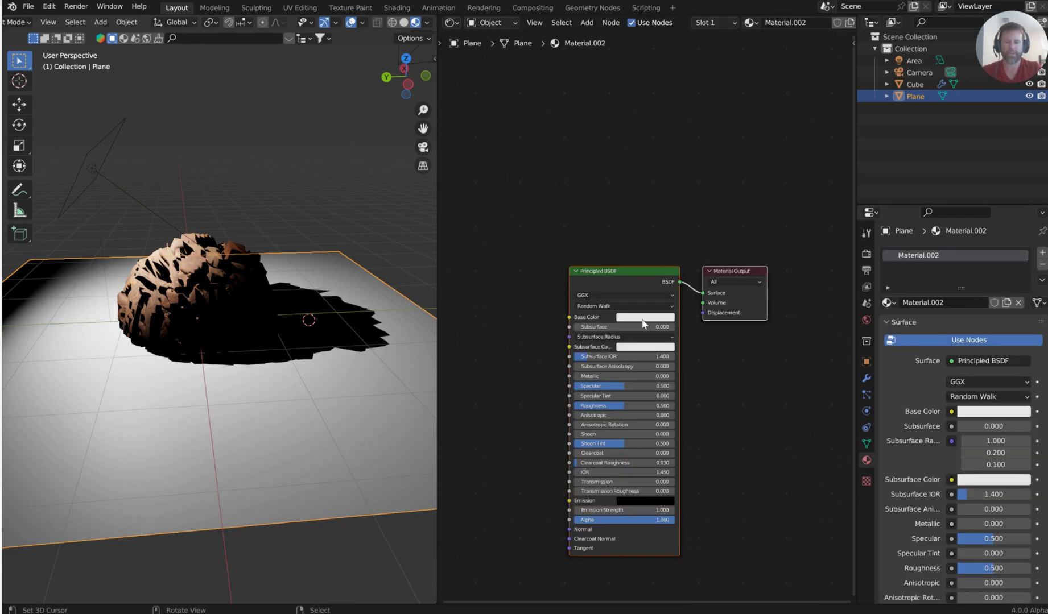
left_click(1002, 415)
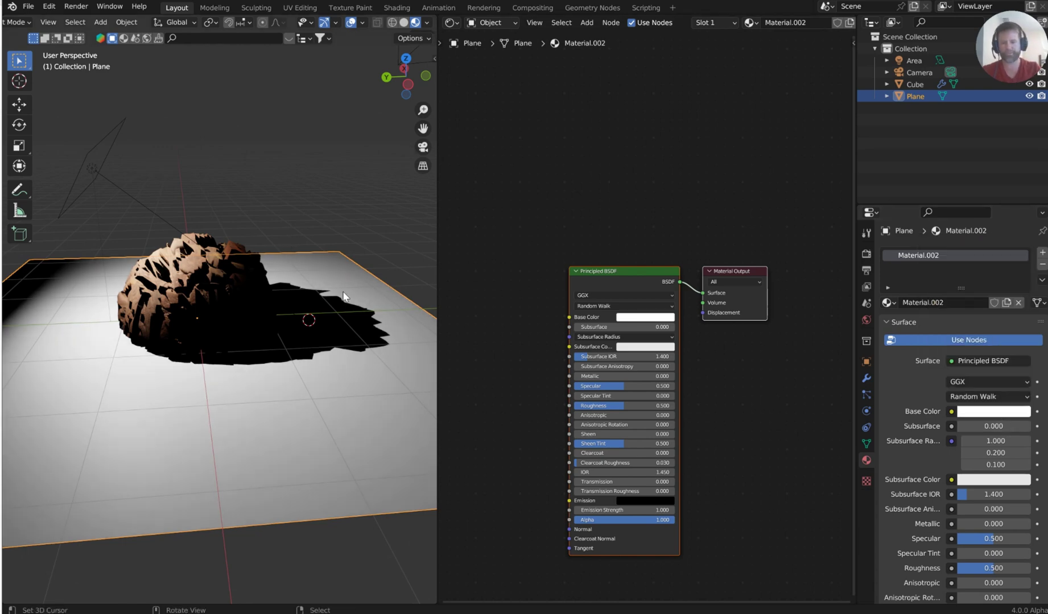
Duplicate the floor plane and place the copy beside the original, beyond the side where the cube's shadow falls.
scroll(326, 367, "down", 3)
key("shift+d")
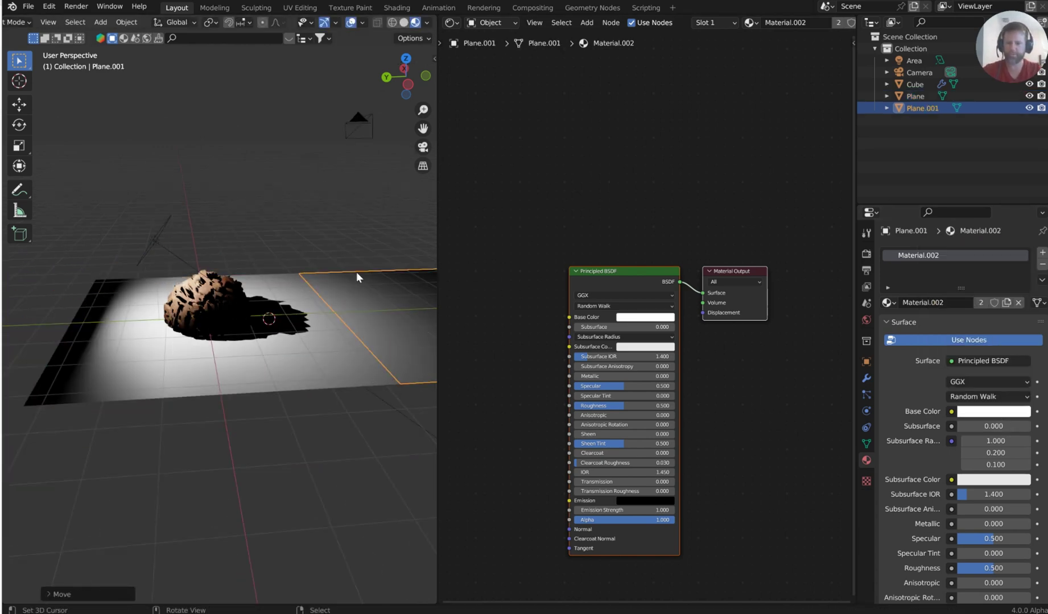
left_click(356, 274)
key("s")
key("x")
key("y")
left_click(346, 287)
key("g")
key("y")
left_click(310, 289)
Tilt the copied plane about the X axis and shift it along Z and Y to form a backdrop behind the floor.
key("r")
key("x")
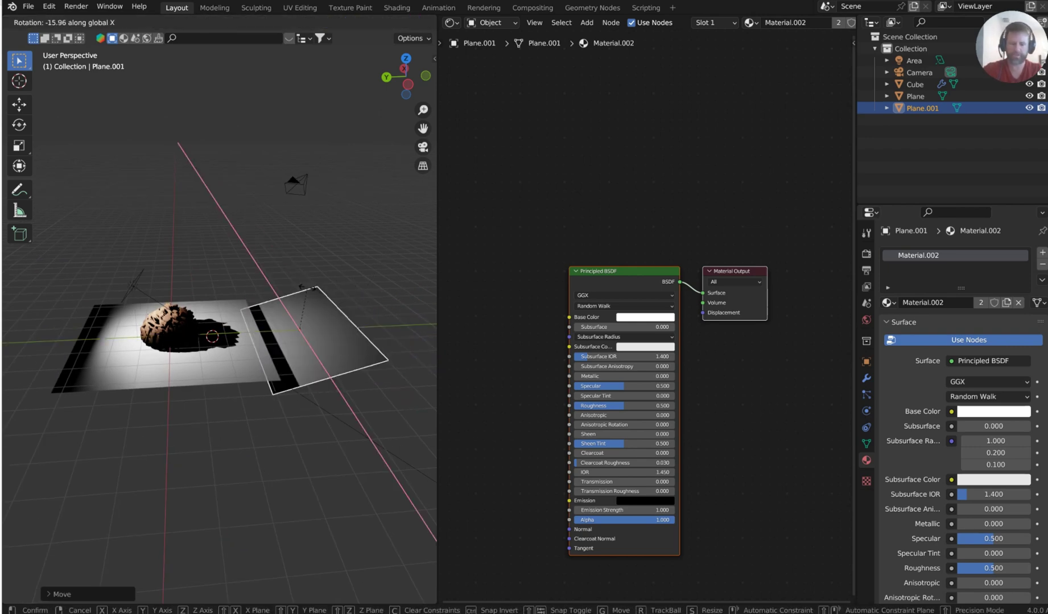
left_click(305, 287)
key("g")
key("z")
left_click(302, 309)
key("g")
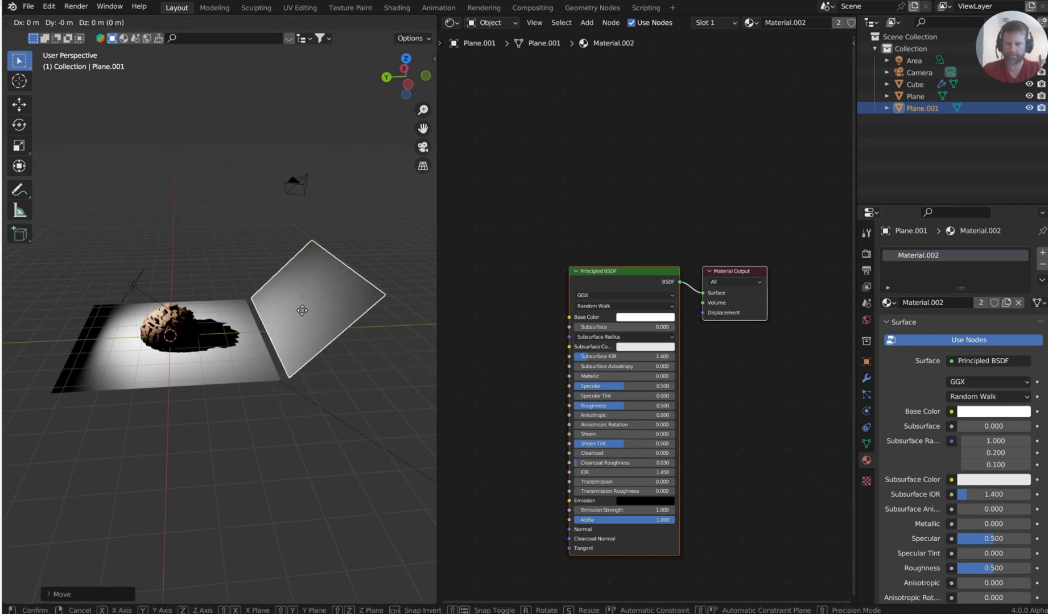
key("y")
left_click(263, 310)
Widen the 3D viewport and add a new camera with the lighting add-on.
left_click(222, 290)
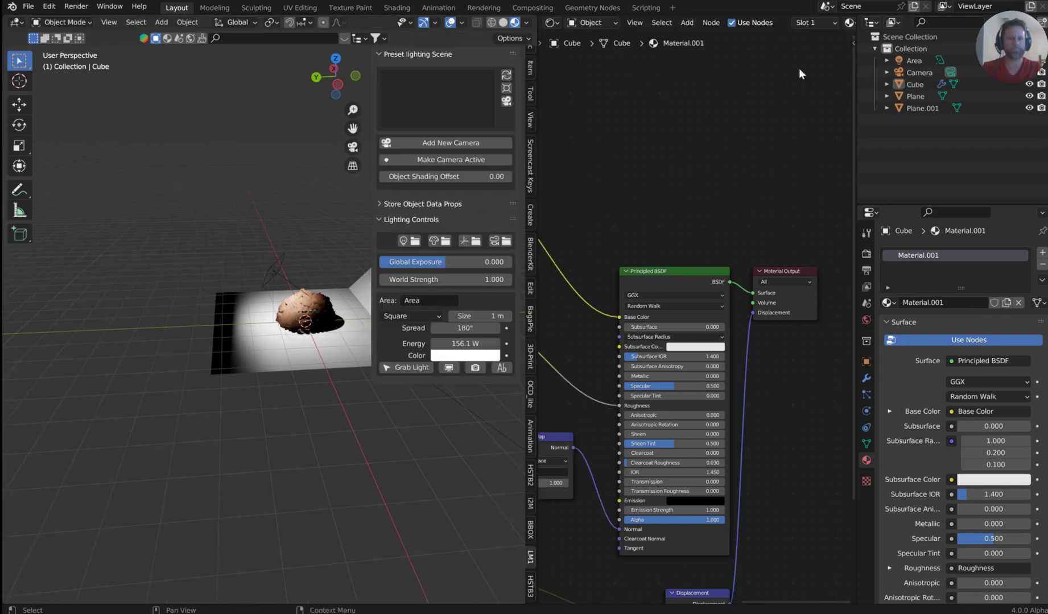
left_click_drag(536, 306, 641, 308)
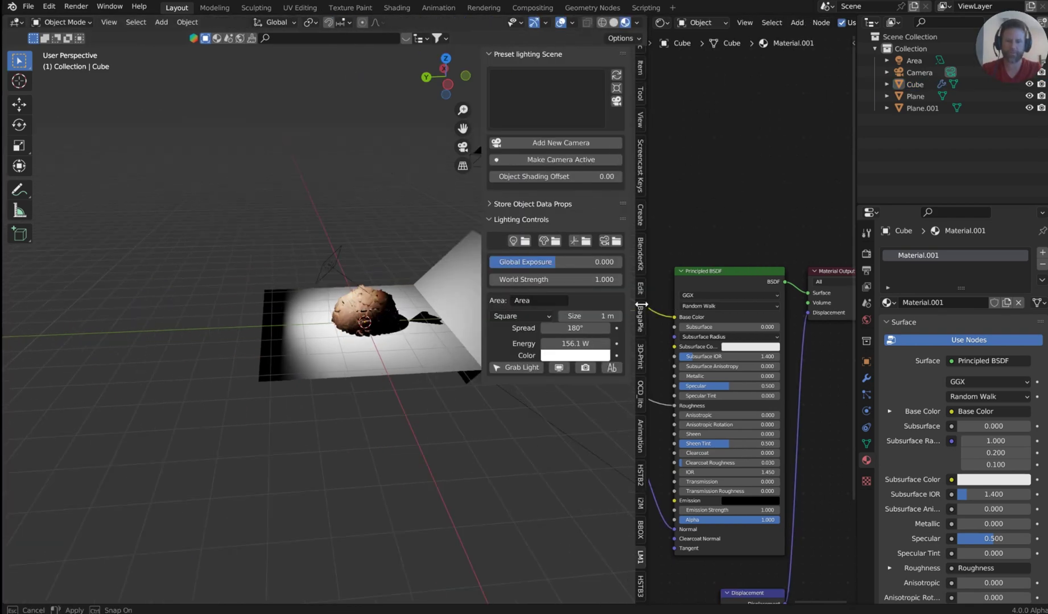
left_click(580, 89)
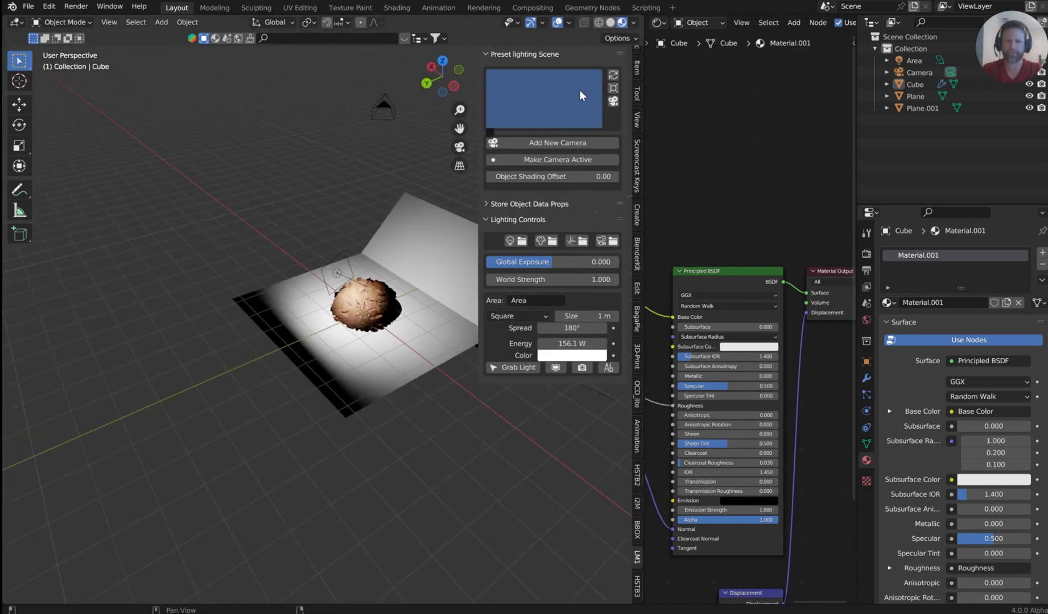
left_click(612, 75)
middle_click_drag(363, 323, 352, 280)
left_click(555, 143)
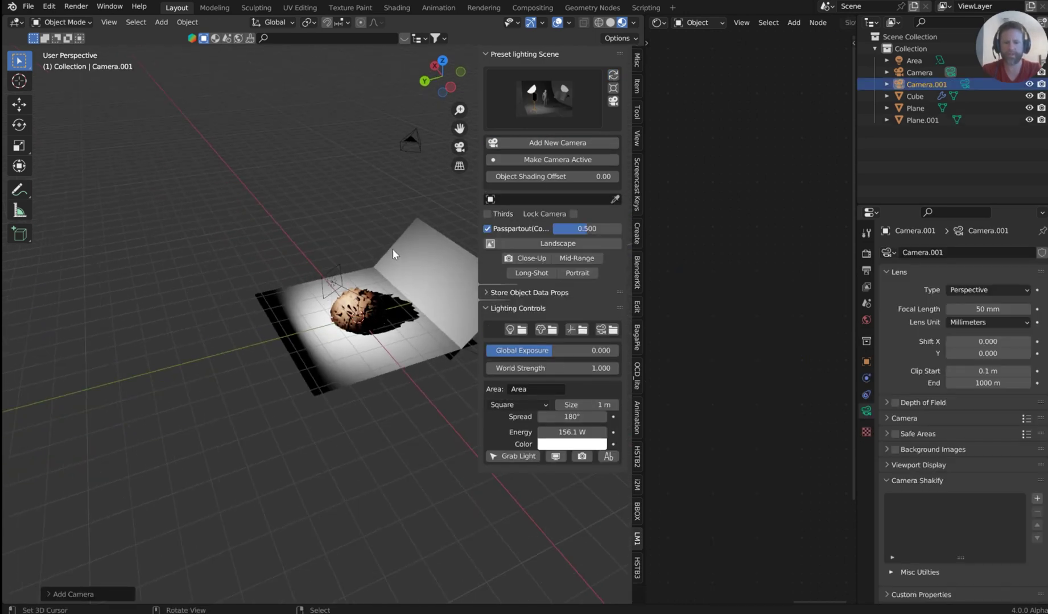
Rotate the cube, both planes and the area light together 180 degrees about the Z axis to face the new camera.
middle_click_drag(392, 248, 206, 230)
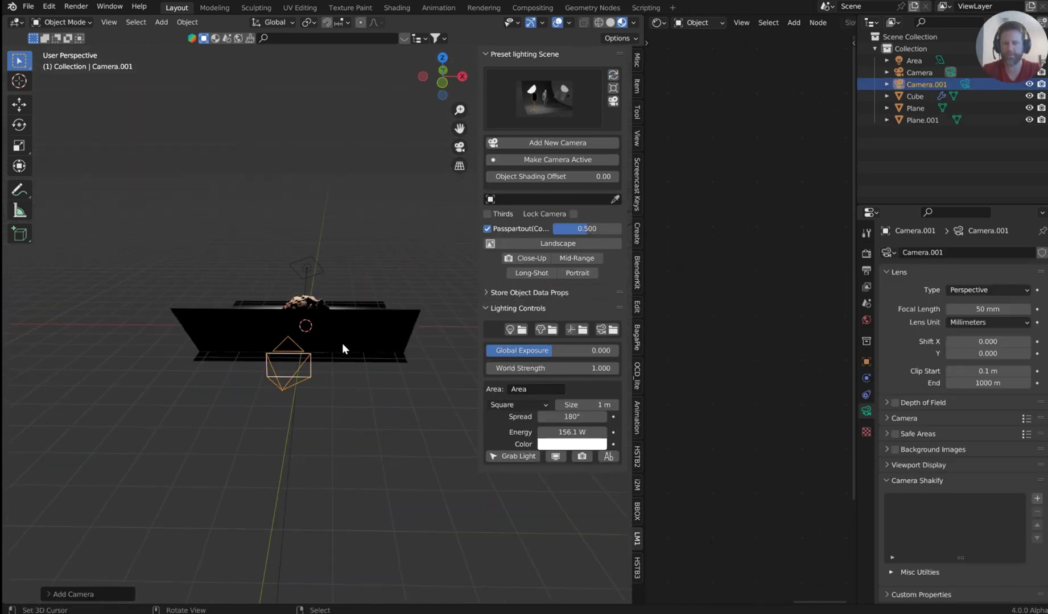
middle_click_drag(342, 343, 199, 336)
left_click(264, 334)
left_click(207, 296, "shift")
left_click_drag(393, 369, 168, 215)
type("rz")
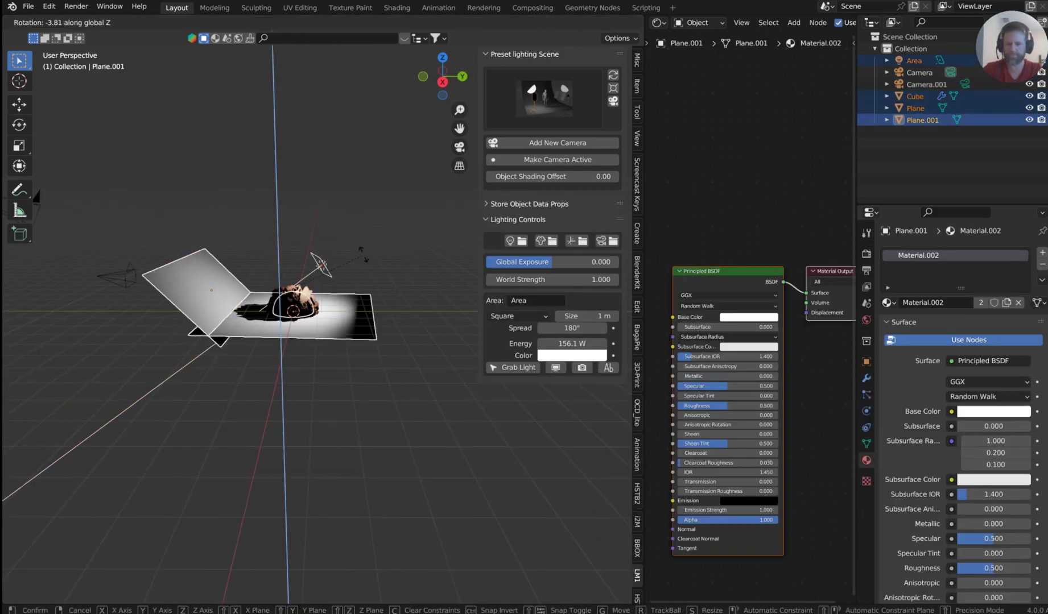
type("180")
key("Return")
Select the newly added camera and make it the active camera.
middle_click_drag(356, 255, 315, 377)
left_click(319, 358)
left_click(330, 352)
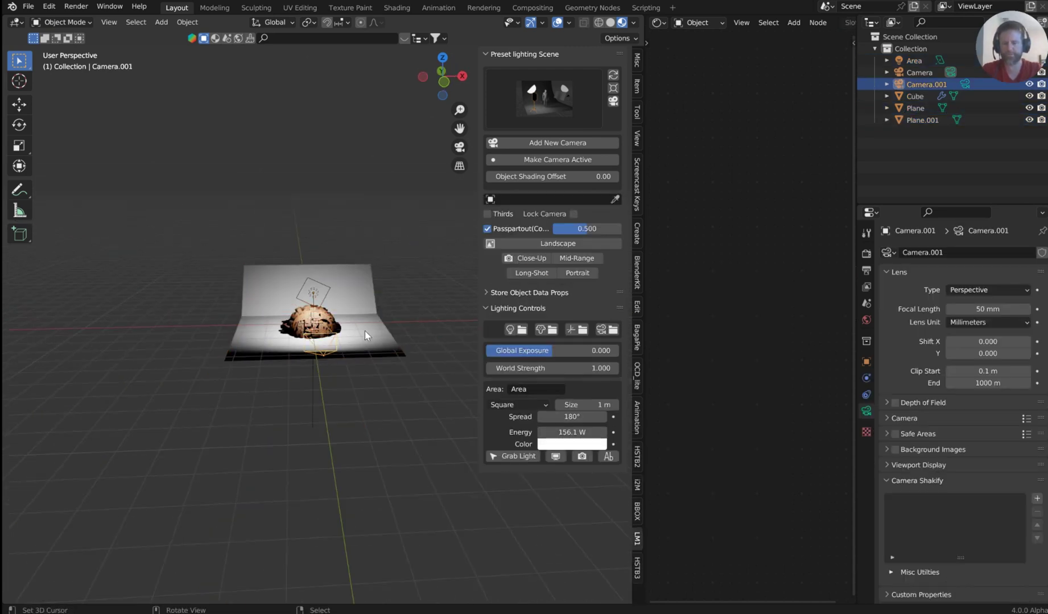
mouse_move(364, 330)
middle_mouse_down()
mouse_move(359, 290)
mouse_move(372, 318)
middle_mouse_up()
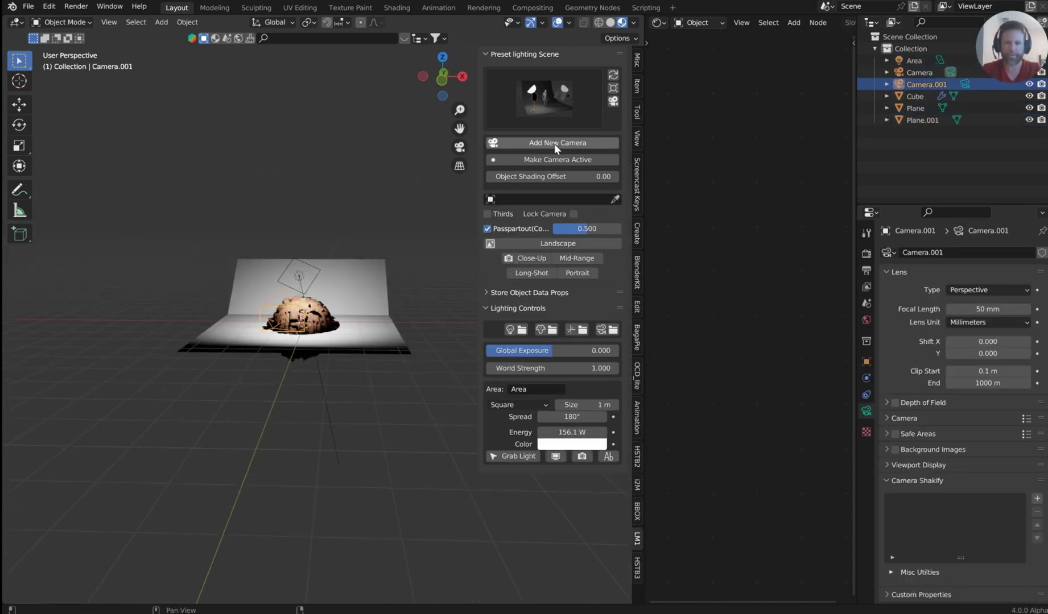
left_click(560, 161)
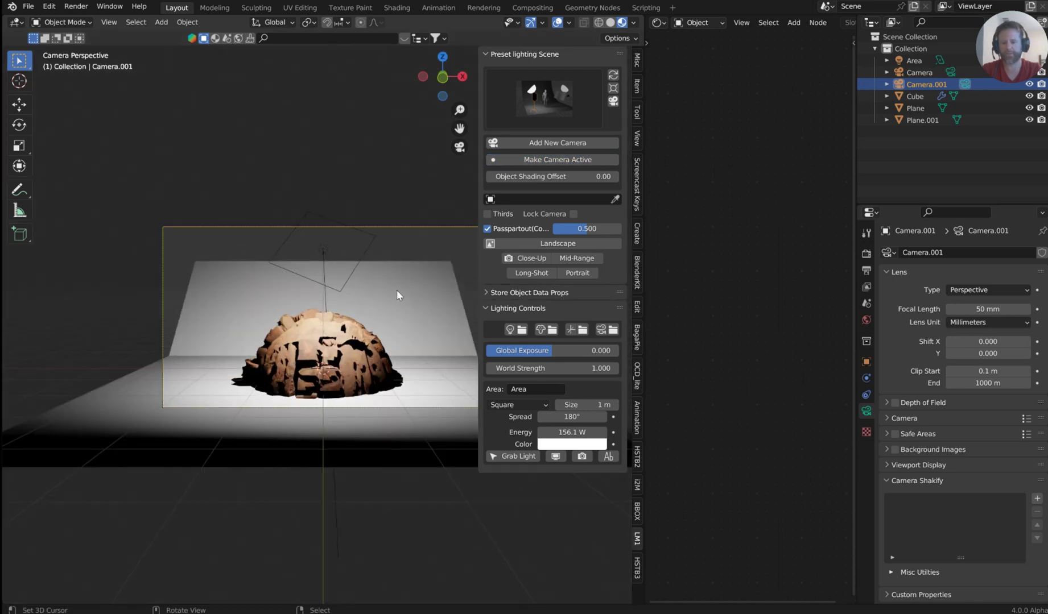
Add a Track To constraint targeting the cube to the area light, and move the light out to the cube's left side.
left_click(322, 254)
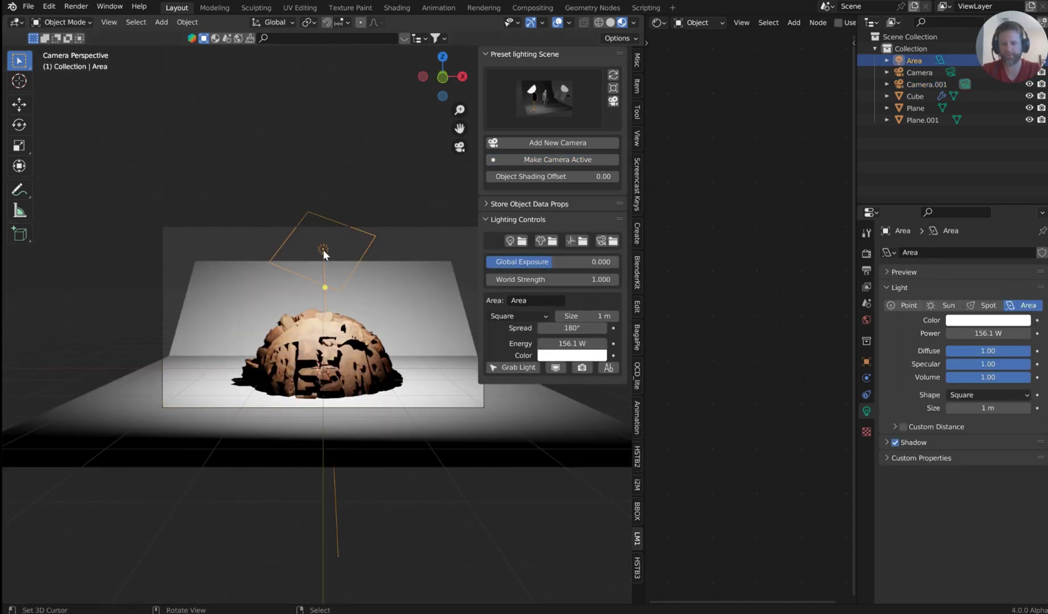
key("g")
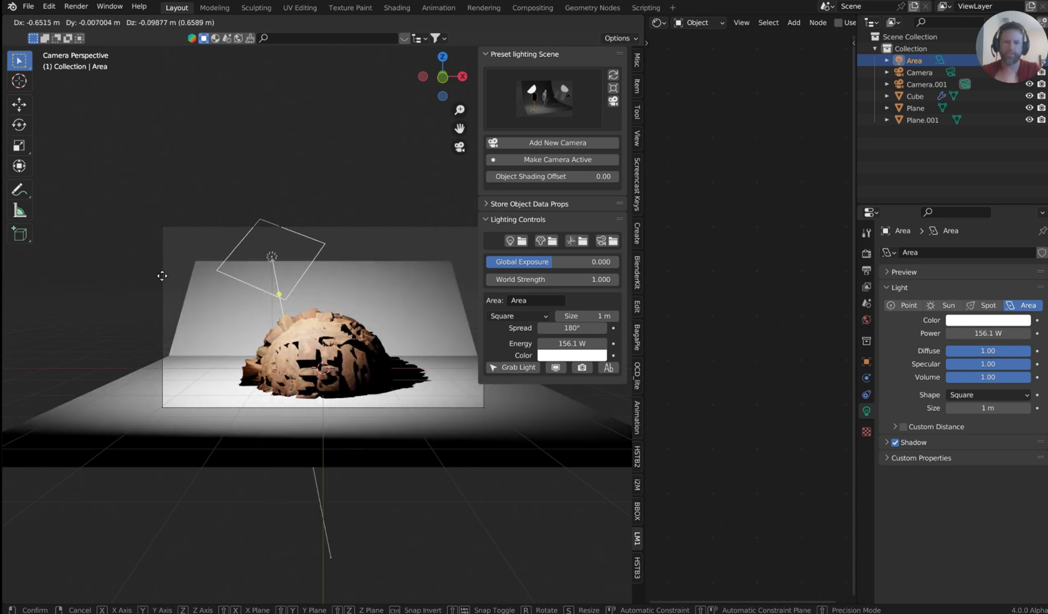
key("Escape")
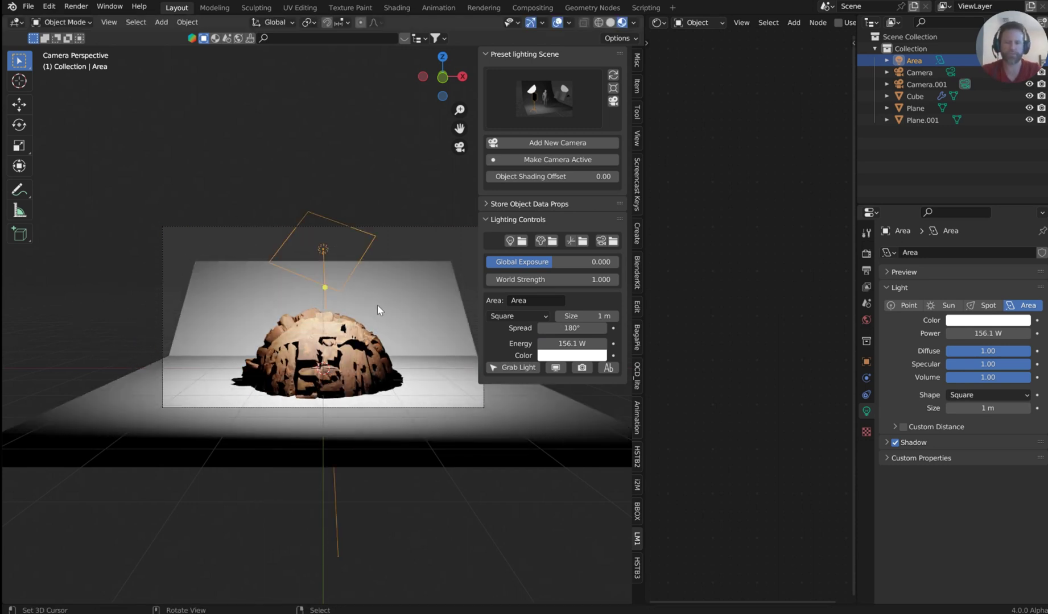
left_click(867, 393)
left_click(944, 254)
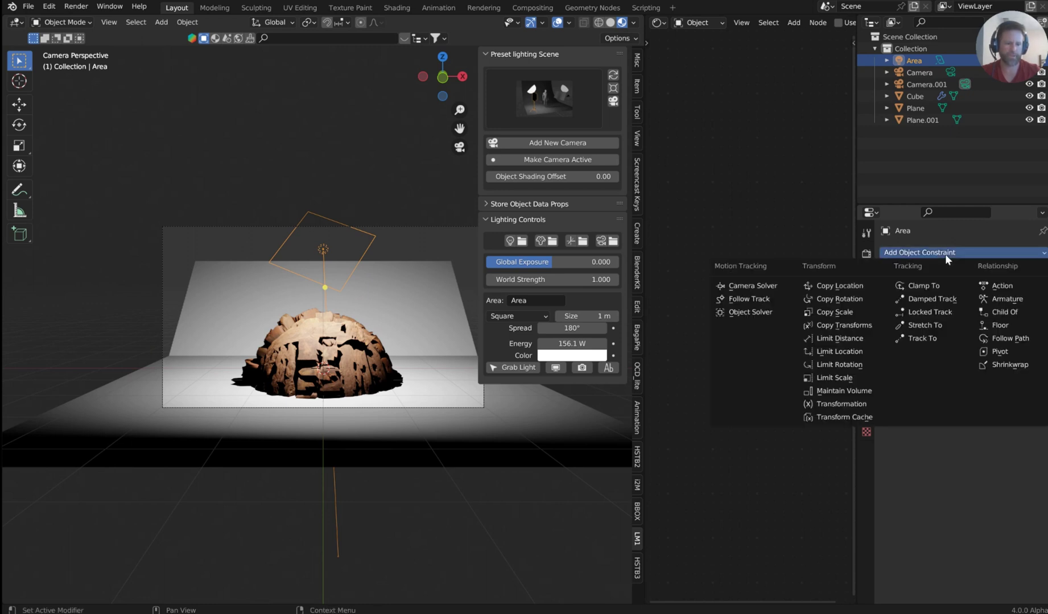
left_click(926, 339)
left_click(1021, 290)
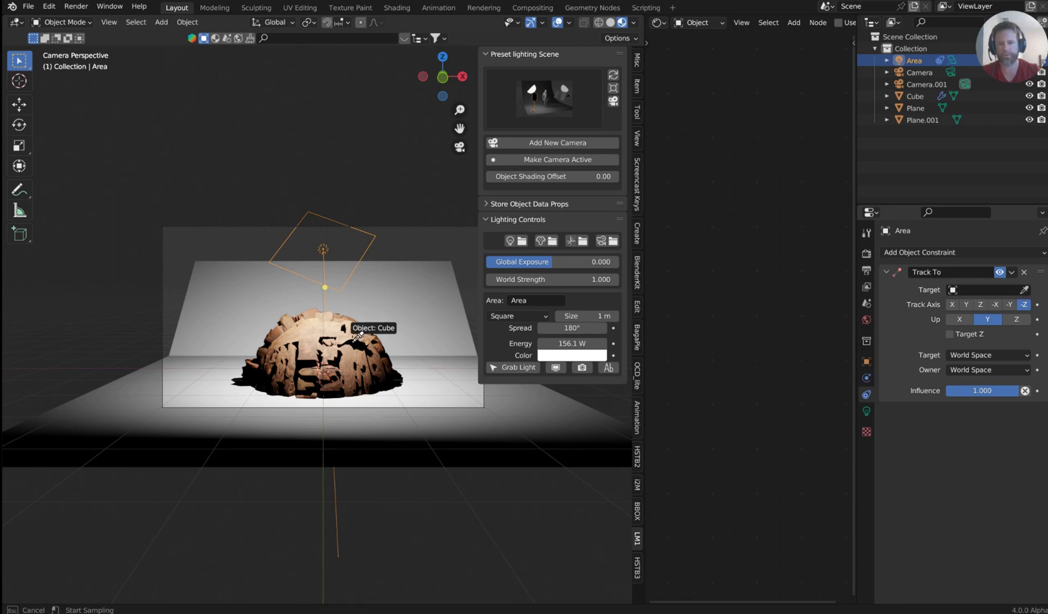
left_click(353, 345)
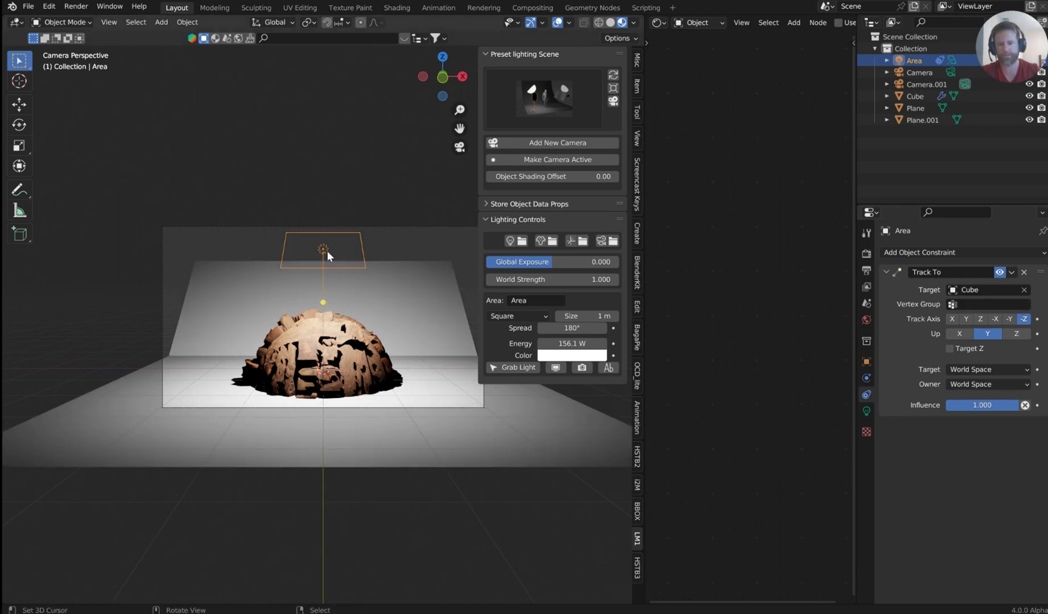
left_click_drag(324, 250, 147, 233)
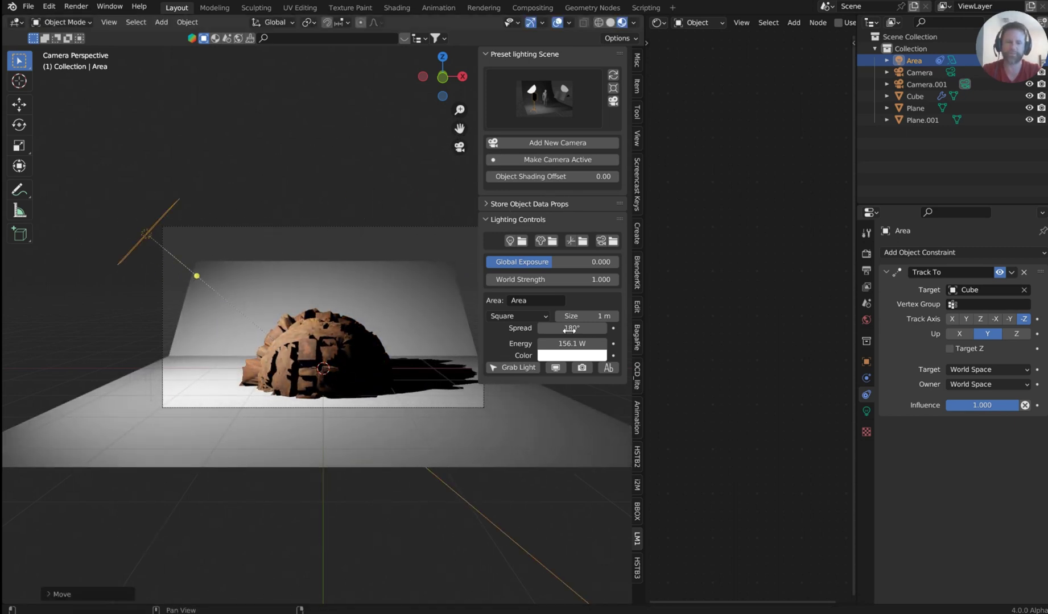
Make room for the node editor and set the Scale of the cube material's Displacement node to 0.2.
left_click_drag(644, 323, 530, 324)
left_click(295, 334)
middle_click_drag(697, 337, 666, 207)
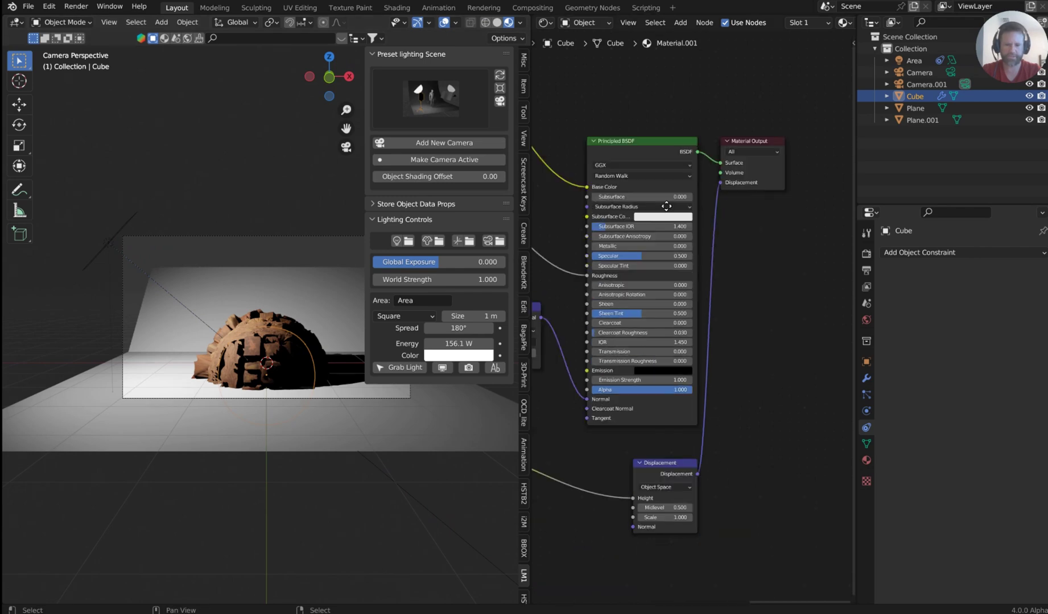
scroll(661, 306, "up", 1)
scroll(706, 322, "up", 4)
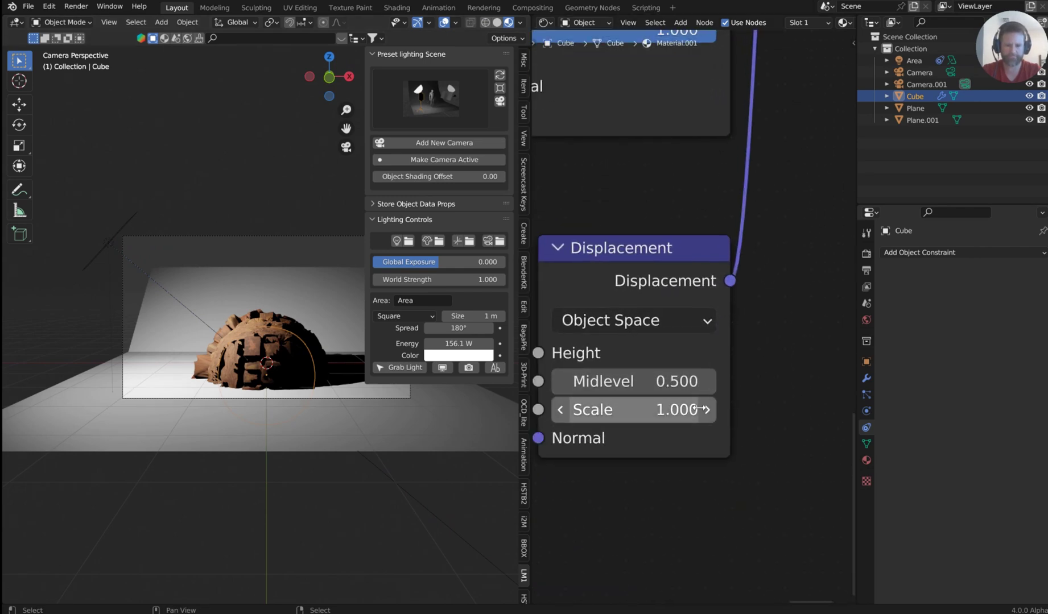
middle_click_drag(698, 410, 741, 399)
double_click(707, 401)
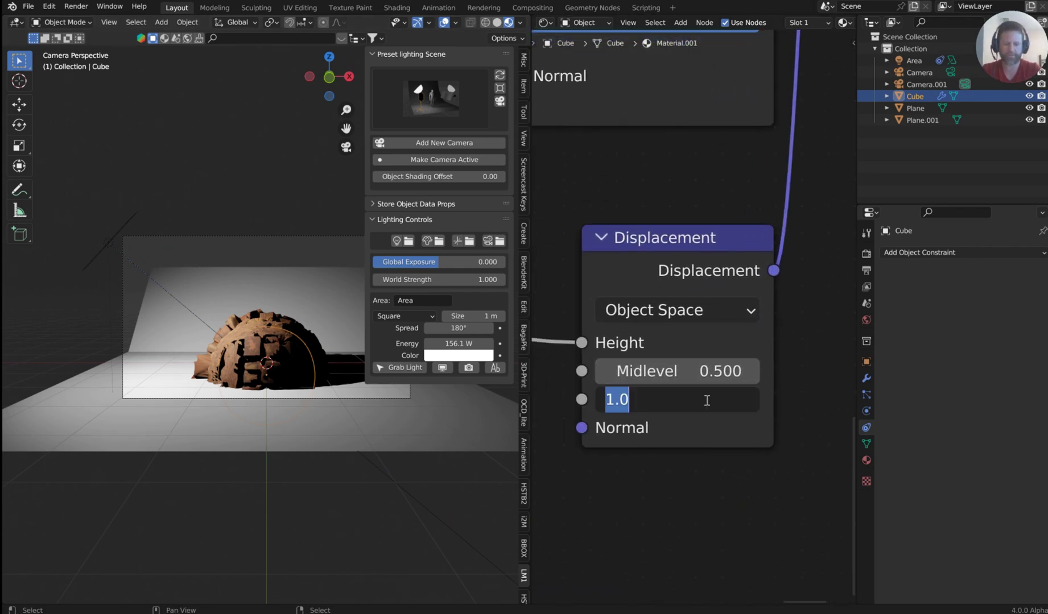
type(".2")
key("Return")
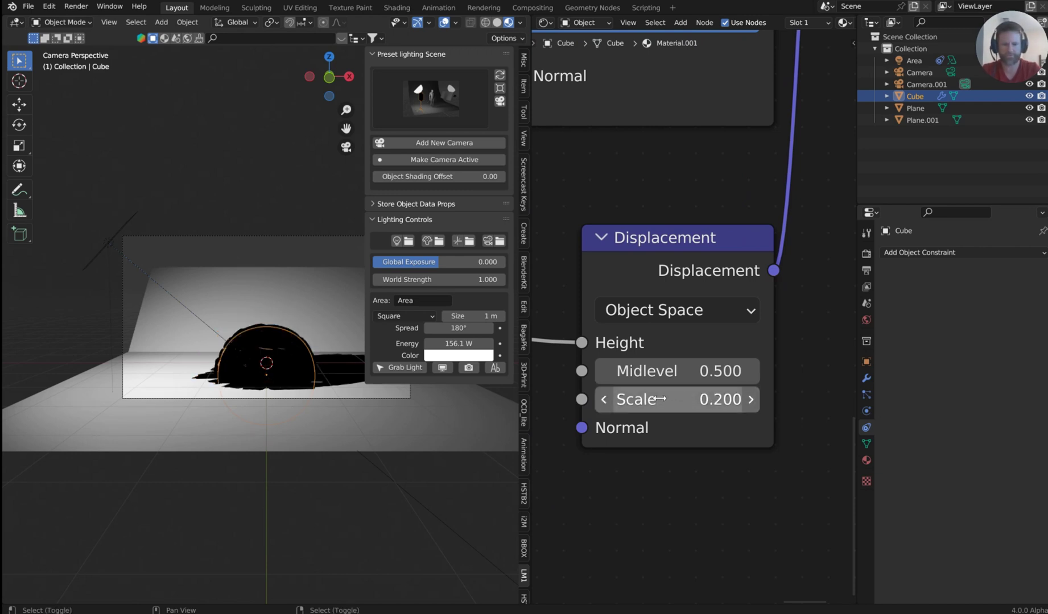
Adjust the Displacement node to a Midlevel of 0.330 and a Scale of 0.650.
left_click_drag(677, 399, 738, 399)
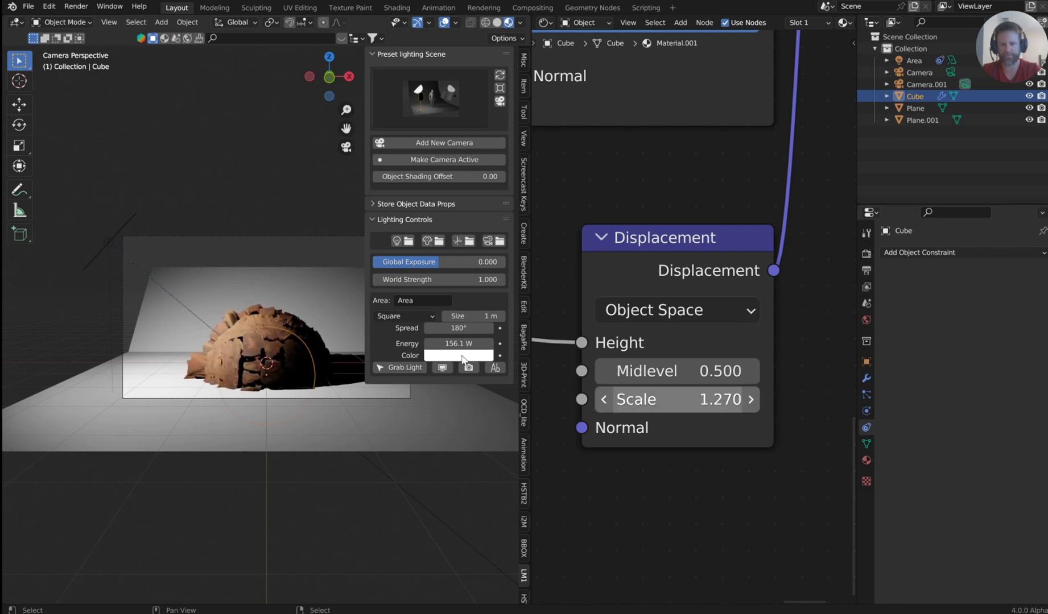
middle_click_drag(267, 364, 312, 401)
scroll(332, 402, "up", 6)
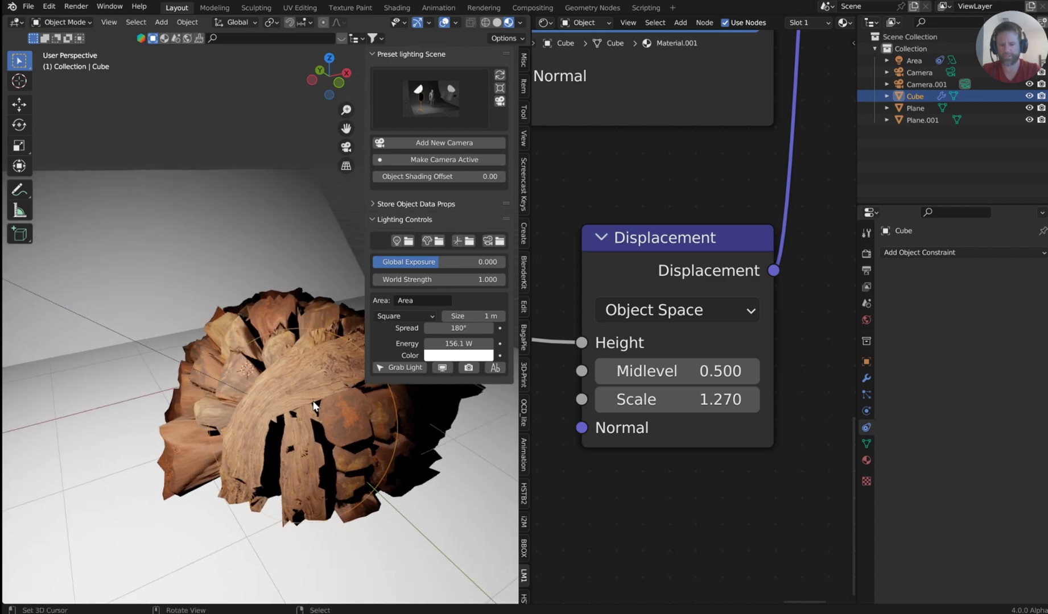
mouse_move(711, 371)
left_mouse_down("shift")
mouse_move(688, 371)
mouse_move(713, 371)
mouse_move(696, 358)
left_mouse_up("shift")
middle_click_drag(230, 335, 219, 309)
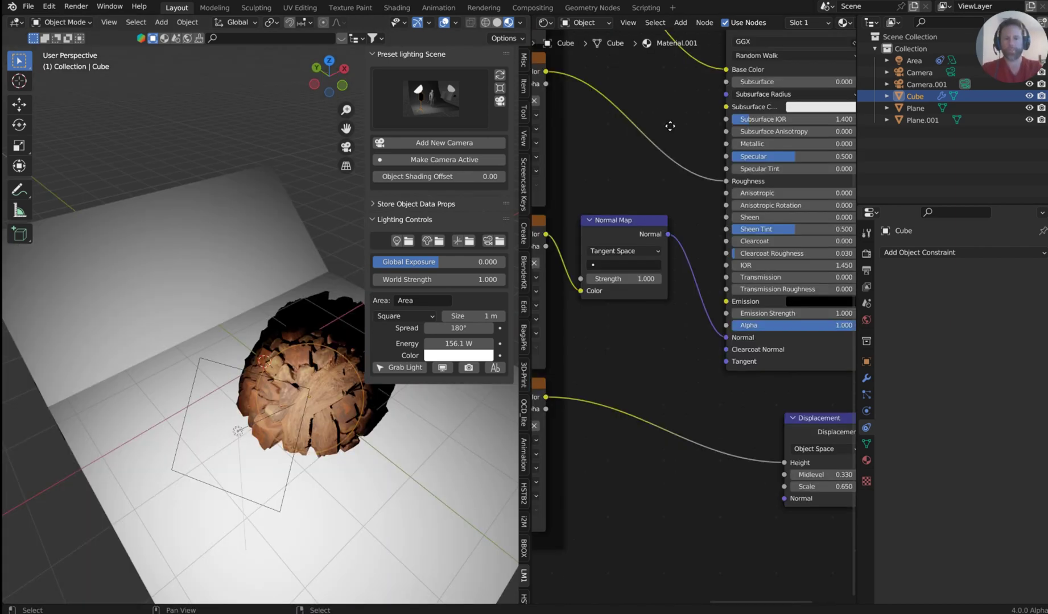
Set the Strength of the cube material's Normal Map node to about 0.04.
scroll(686, 266, "up", 5)
middle_click_drag(364, 398, 339, 375)
scroll(339, 375, "up", 3)
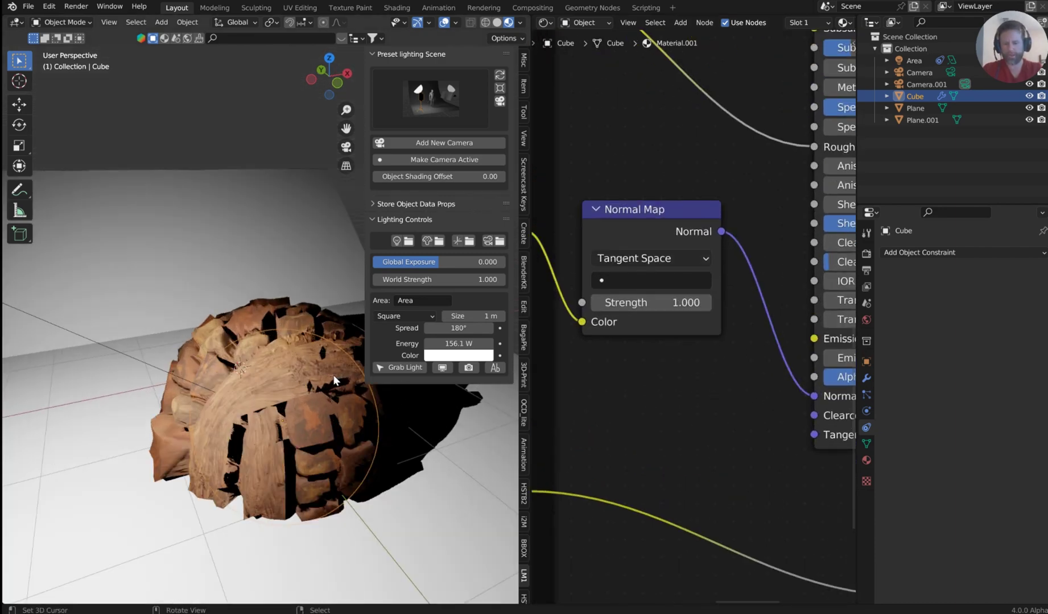
scroll(334, 377, "up", 5)
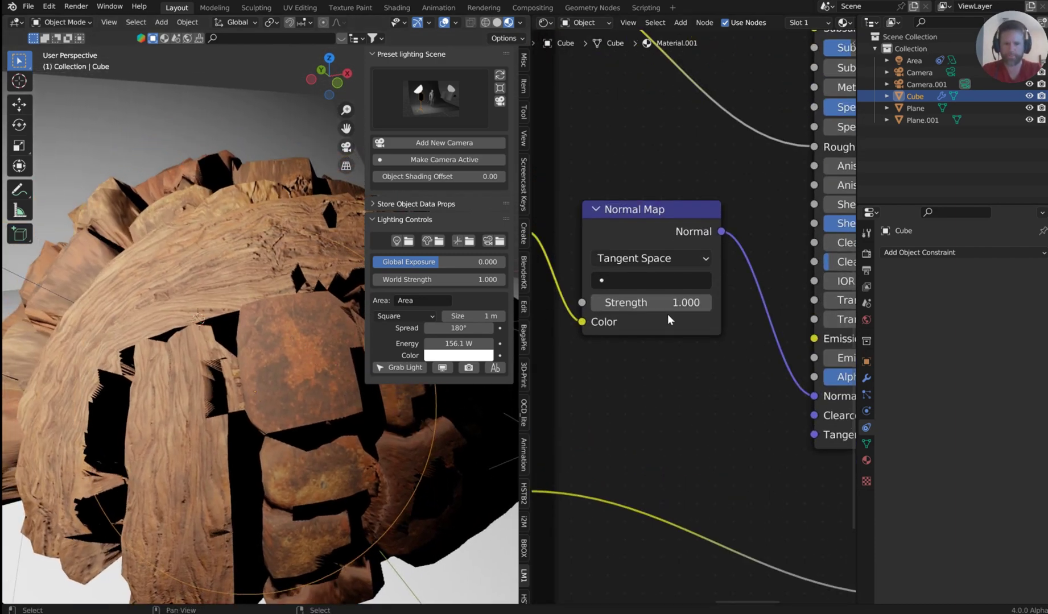
left_click_drag(669, 302, 565, 302)
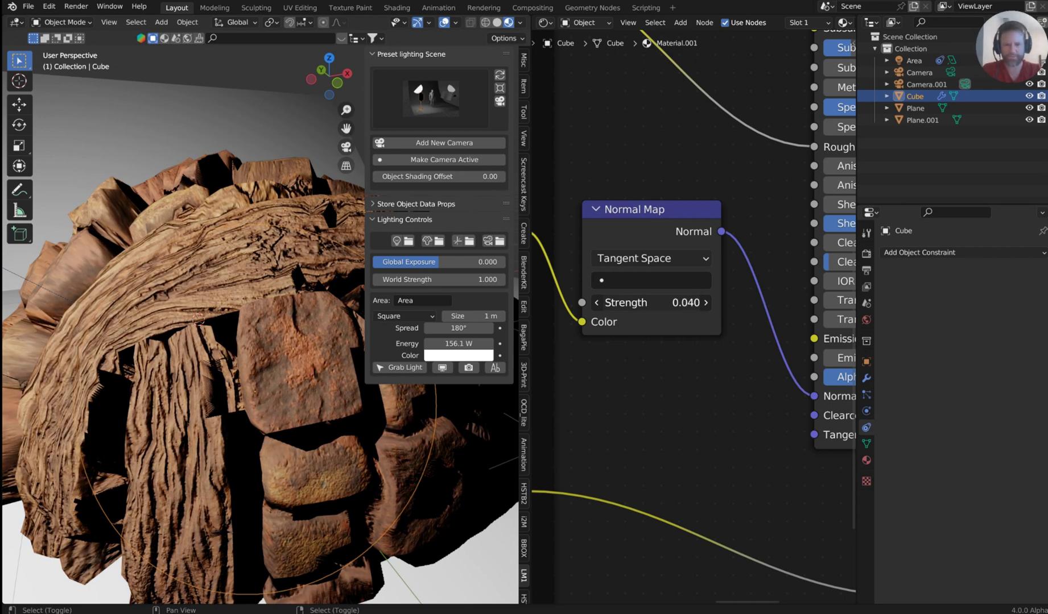
scroll(533, 339, "down", 5)
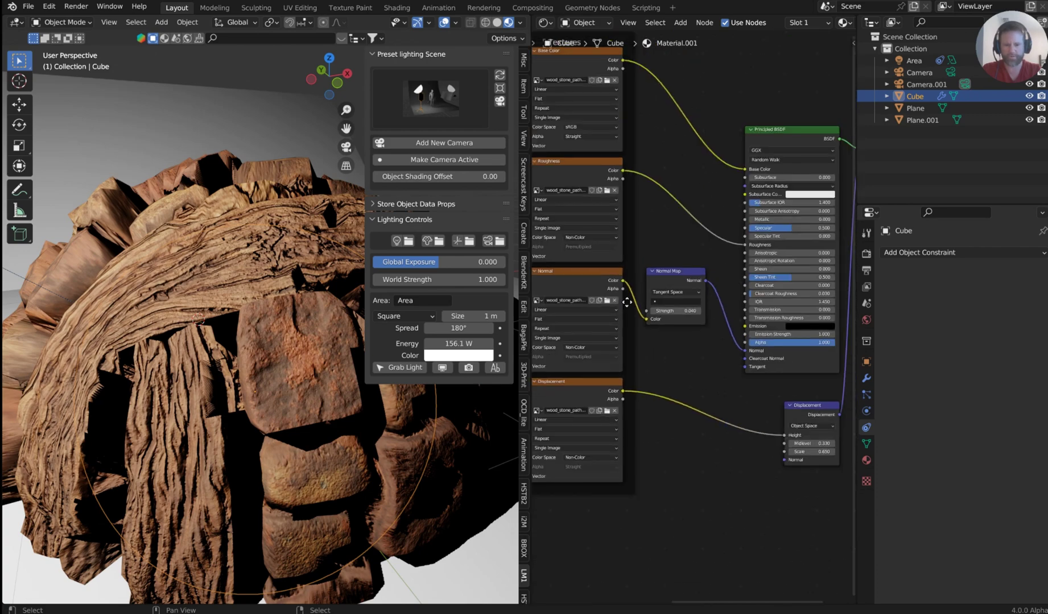
mouse_move(254, 221)
middle_mouse_down()
mouse_move(288, 232)
mouse_move(271, 221)
mouse_move(189, 229)
mouse_move(278, 223)
mouse_move(263, 223)
middle_mouse_up()
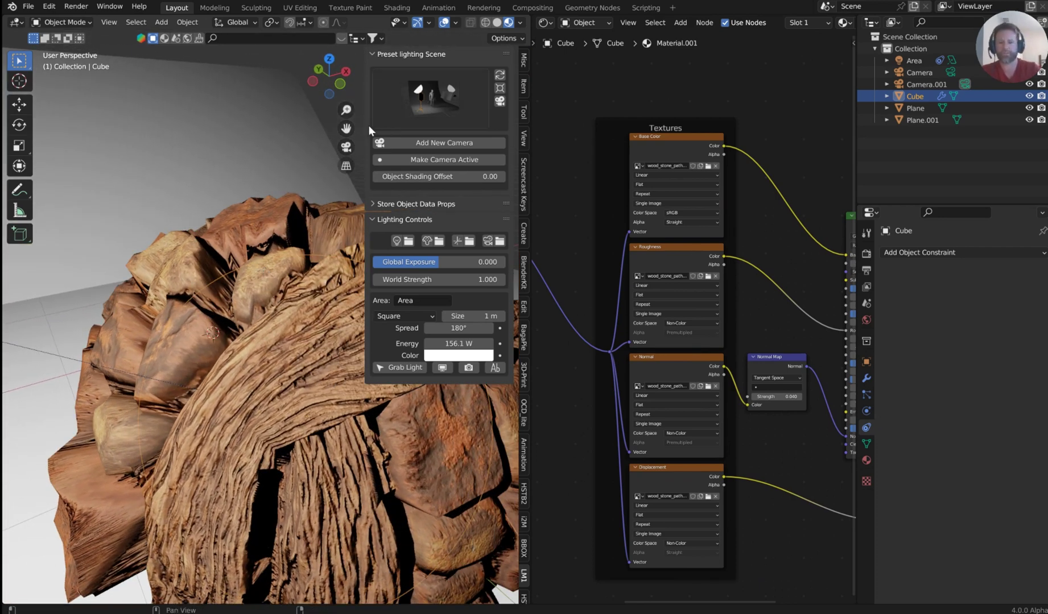
Narrow the viewport sidebar, select the area light and tint it warm orange with Hue 0.075 and Saturation 0.527.
left_click_drag(363, 124, 419, 124)
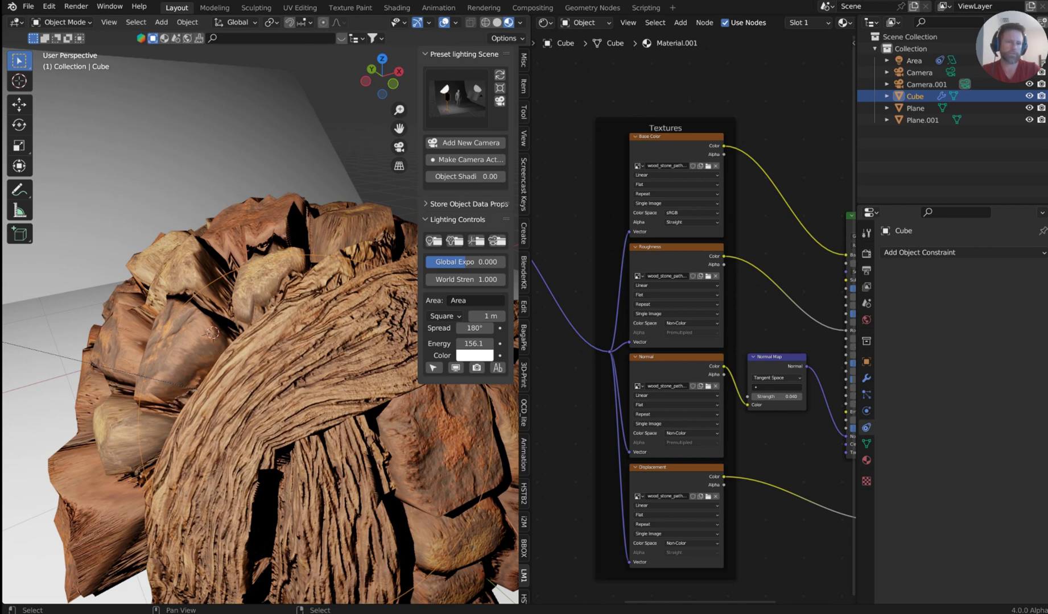
left_click(433, 368)
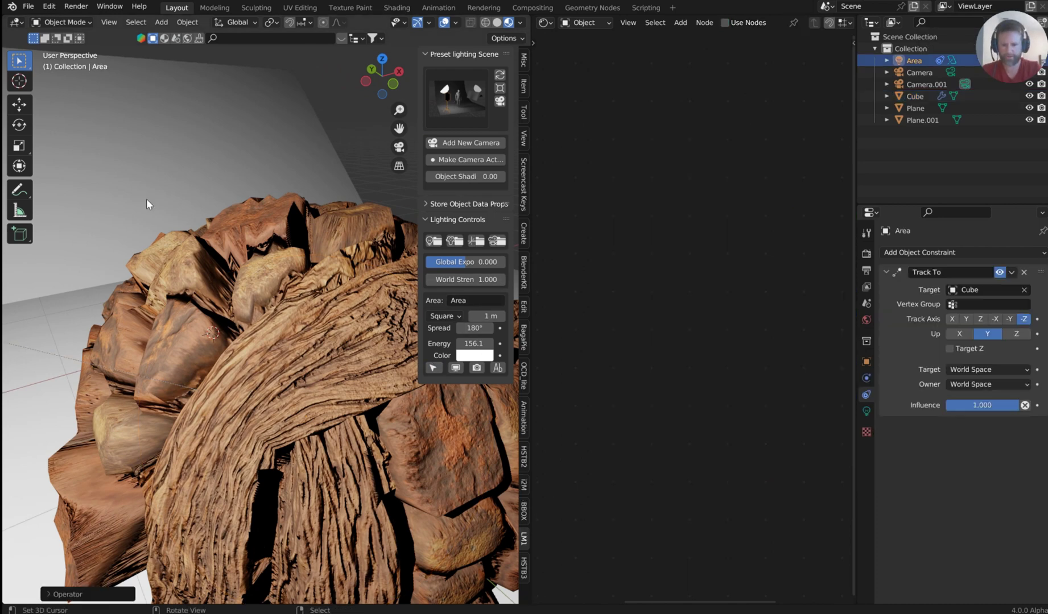
left_click(466, 356)
left_click_drag(506, 240, 499, 251)
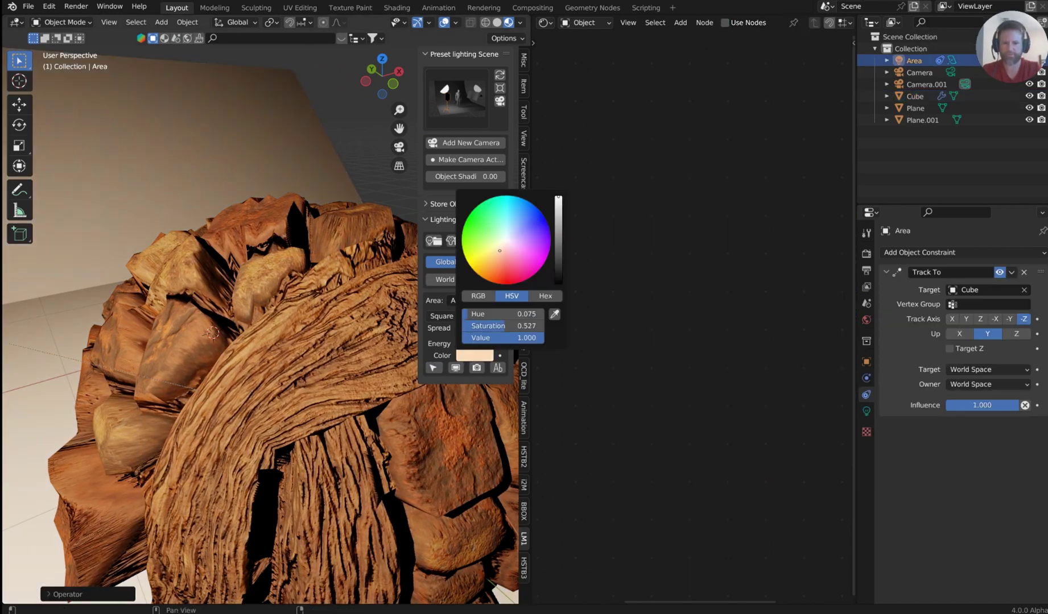
scroll(335, 285, "down", 8)
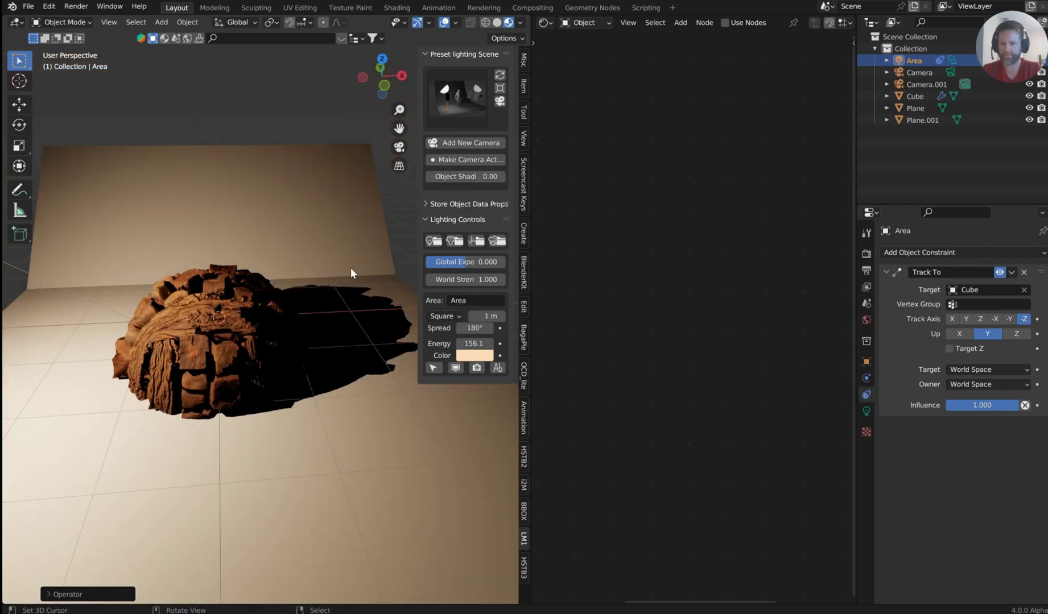
middle_click_drag(275, 317, 297, 324)
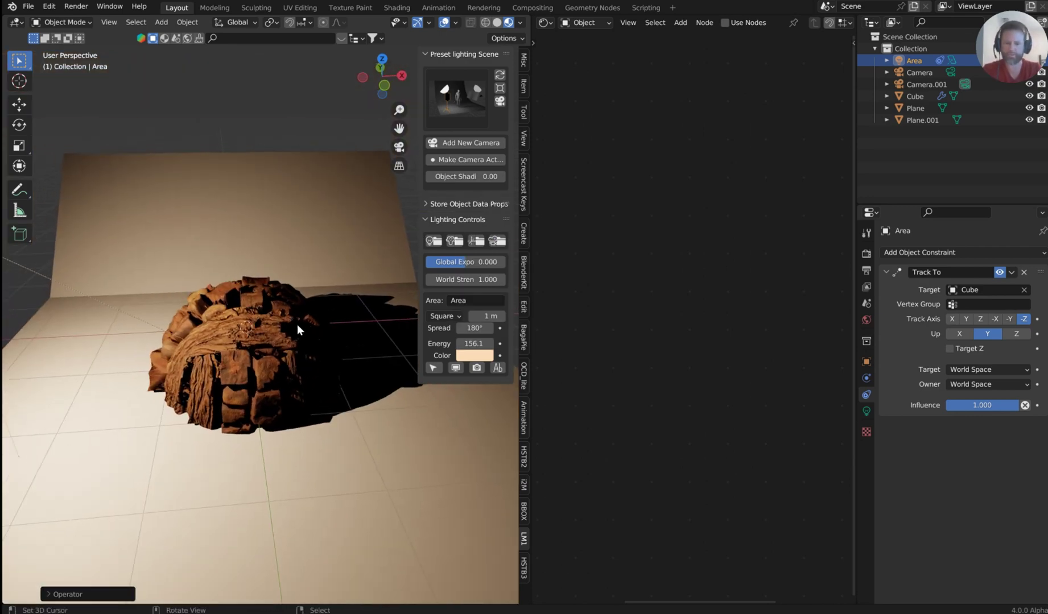
View the scene through the active camera, select that camera and apply the Close-Up preset.
key("KP_0")
scroll(297, 323, "up", 3)
middle_click_drag(281, 301, 279, 285, "shift")
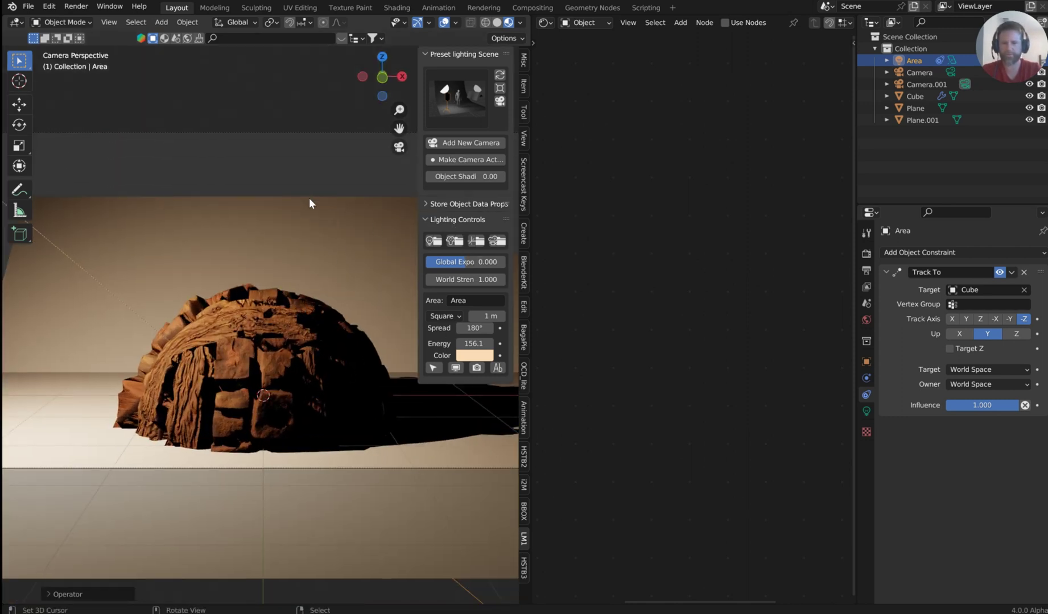
left_click(317, 133)
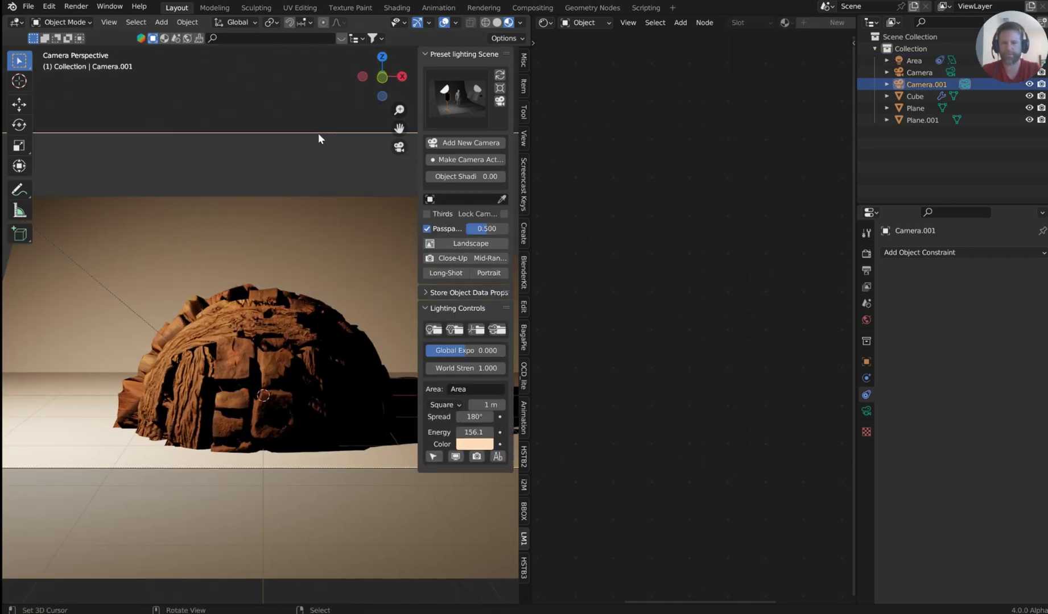
left_click(452, 256)
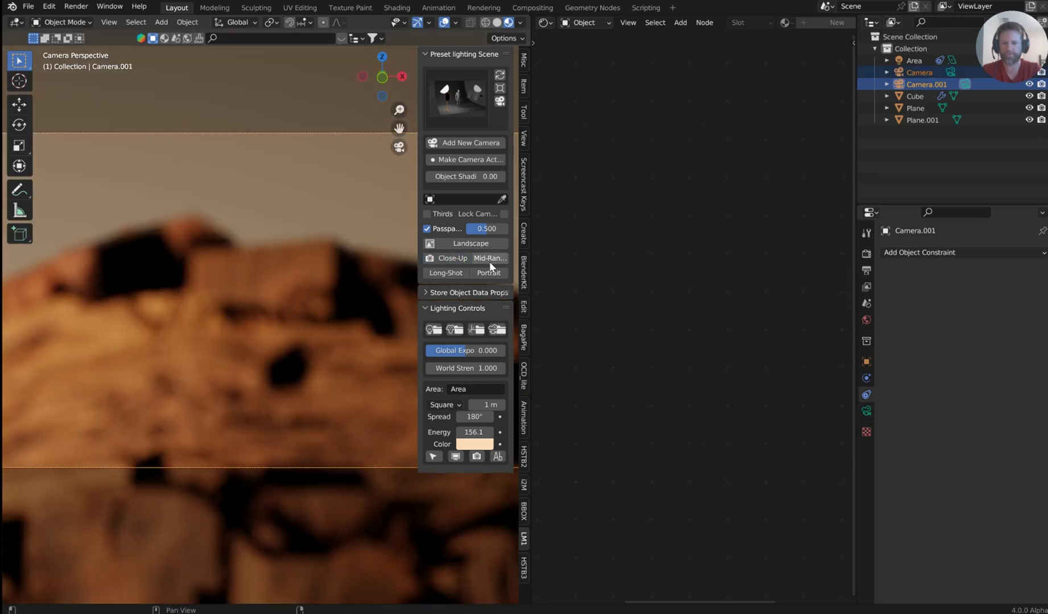
Pick Plane.001 as the camera's focus object and try the other camera shot presets.
left_click(502, 199)
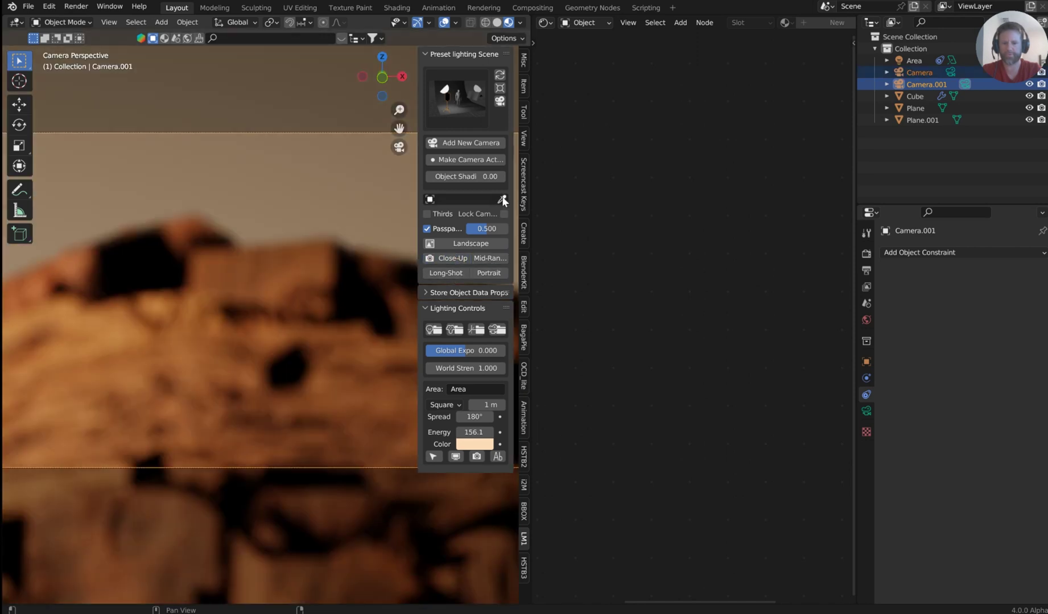
left_click(296, 328)
left_click(497, 271)
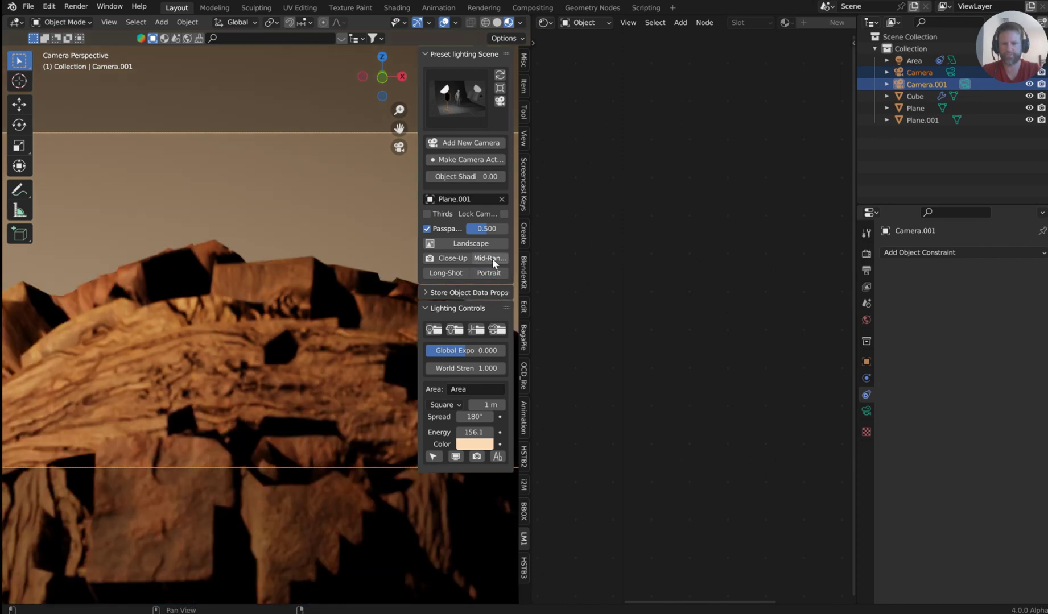
left_click(492, 257)
left_click(449, 271)
left_click(450, 271)
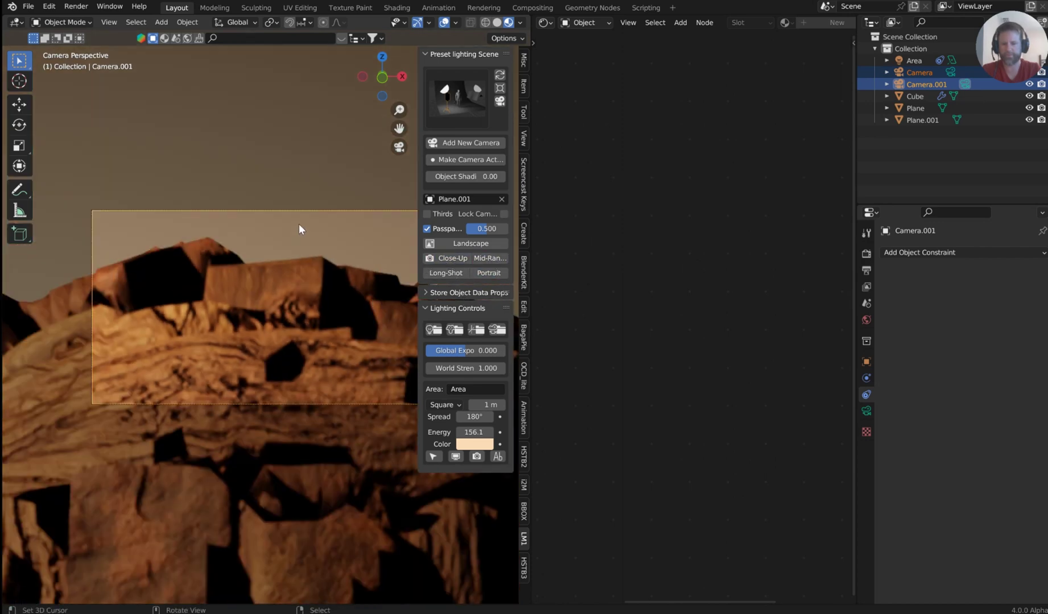
Pull the camera back along its local Z axis and shift it to frame the whole rocky dome.
left_click(303, 211)
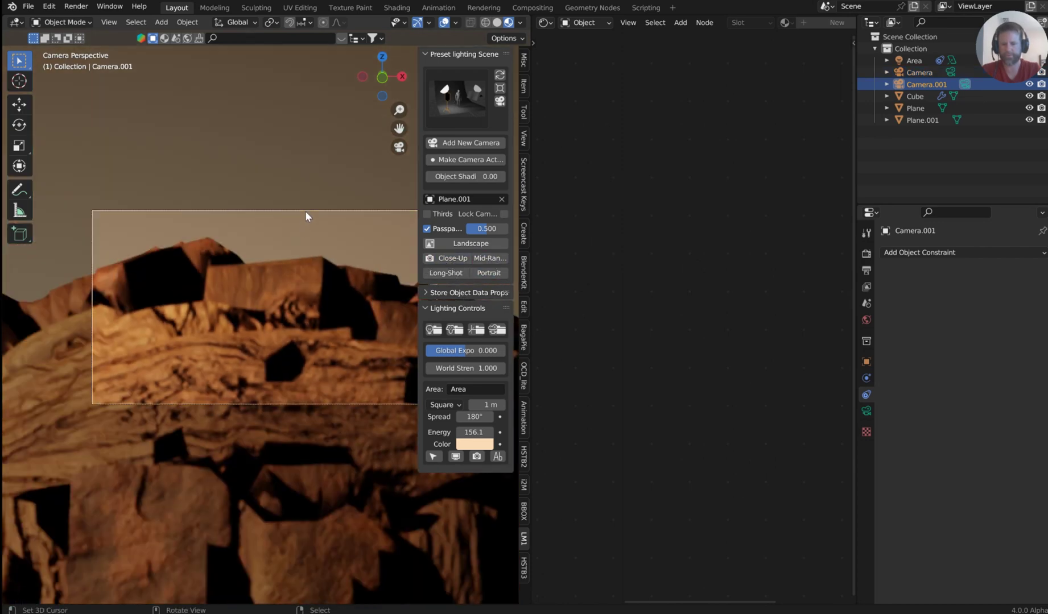
key("g")
key("z")
key("z")
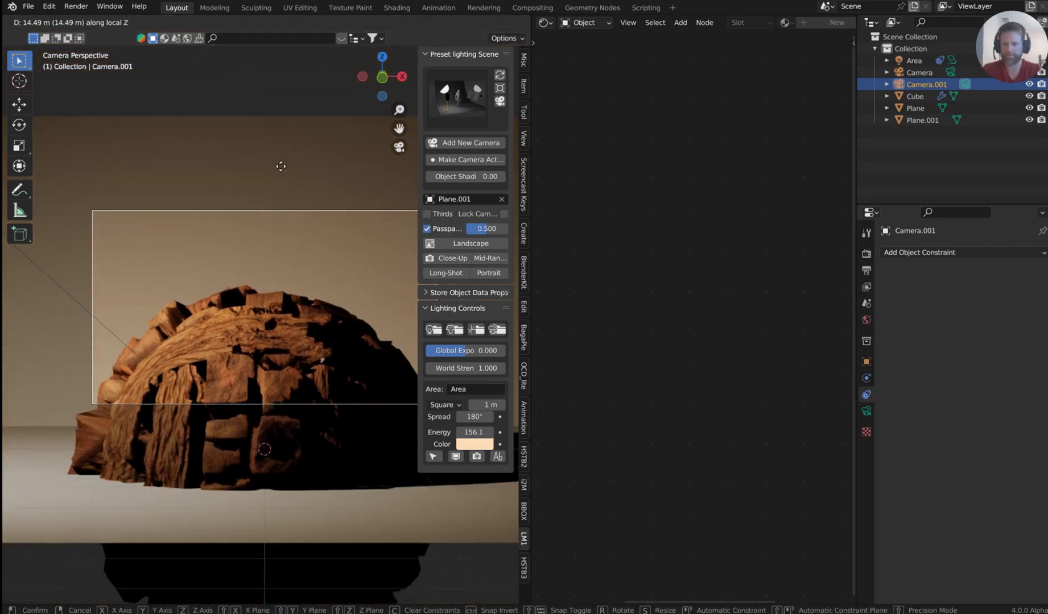
left_click(329, 258)
key("g")
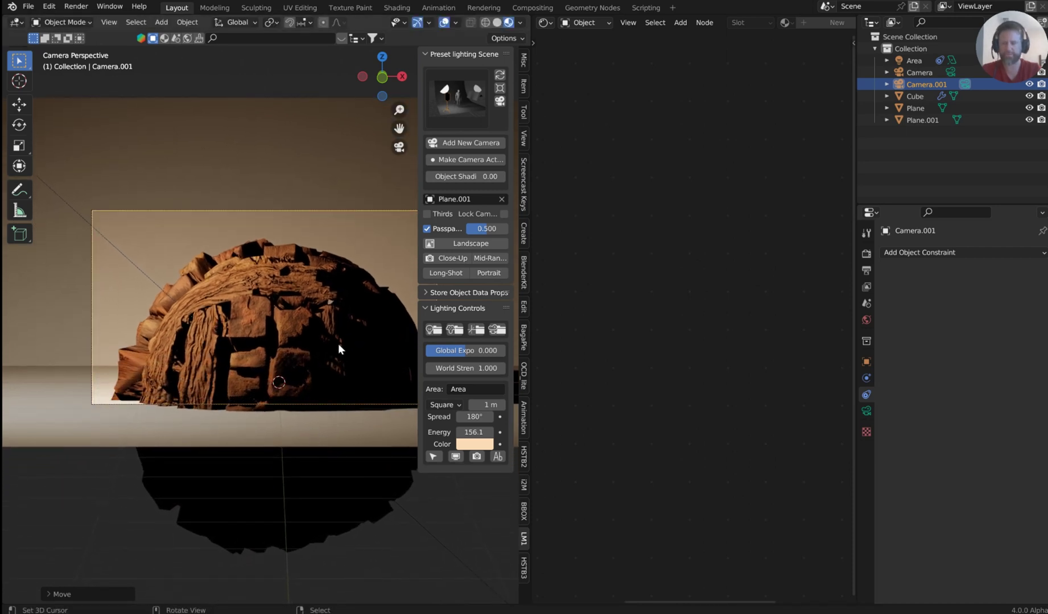
left_click(338, 344)
left_click(464, 109)
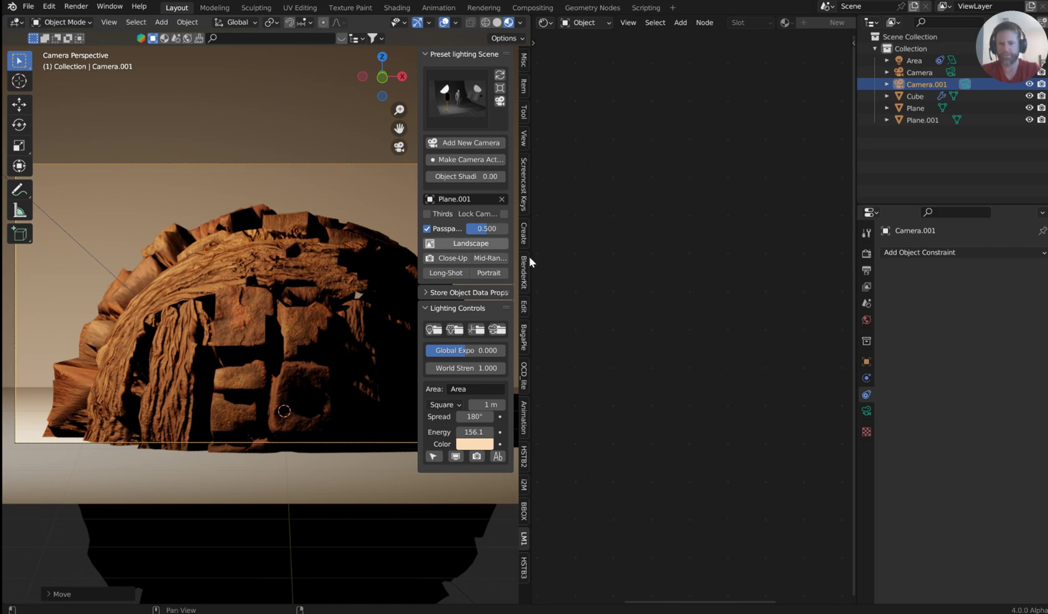
Select the cube, unlink its wood-and-stone material and give it a new material.
left_click(345, 285)
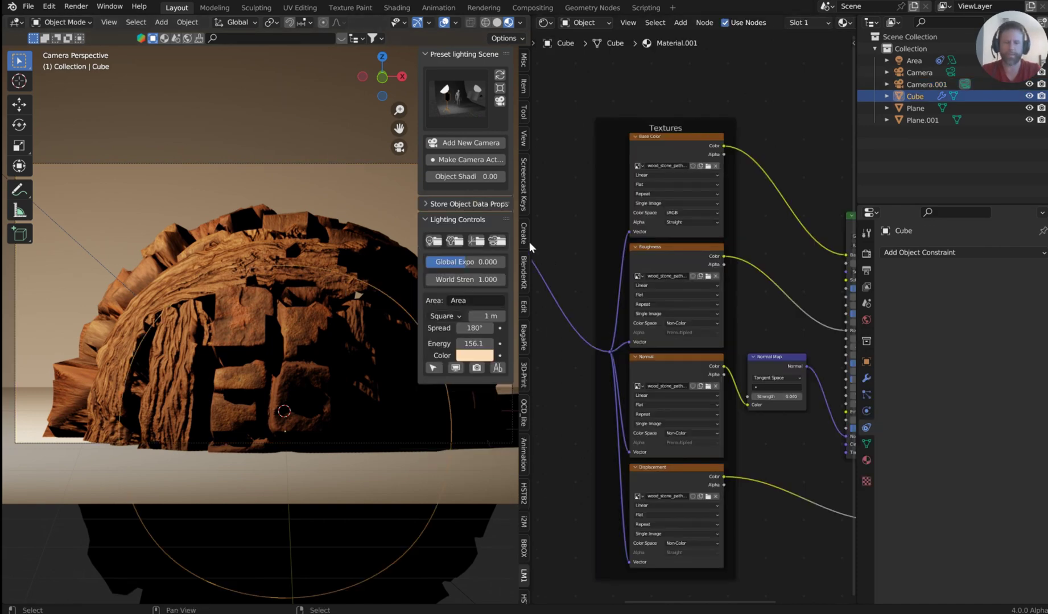
scroll(632, 216, "down", 4)
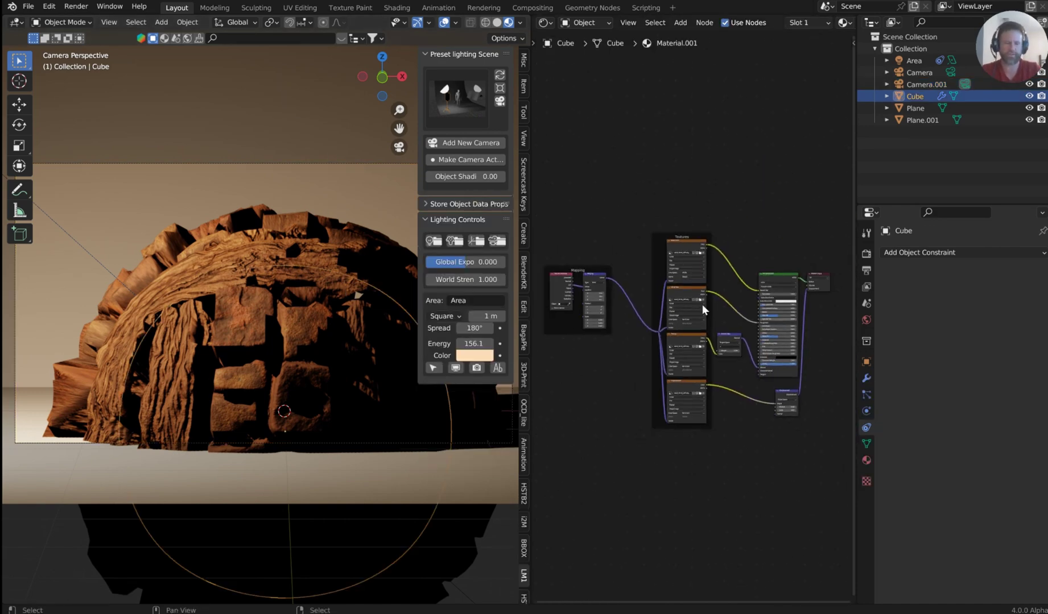
scroll(762, 25, "down", 4)
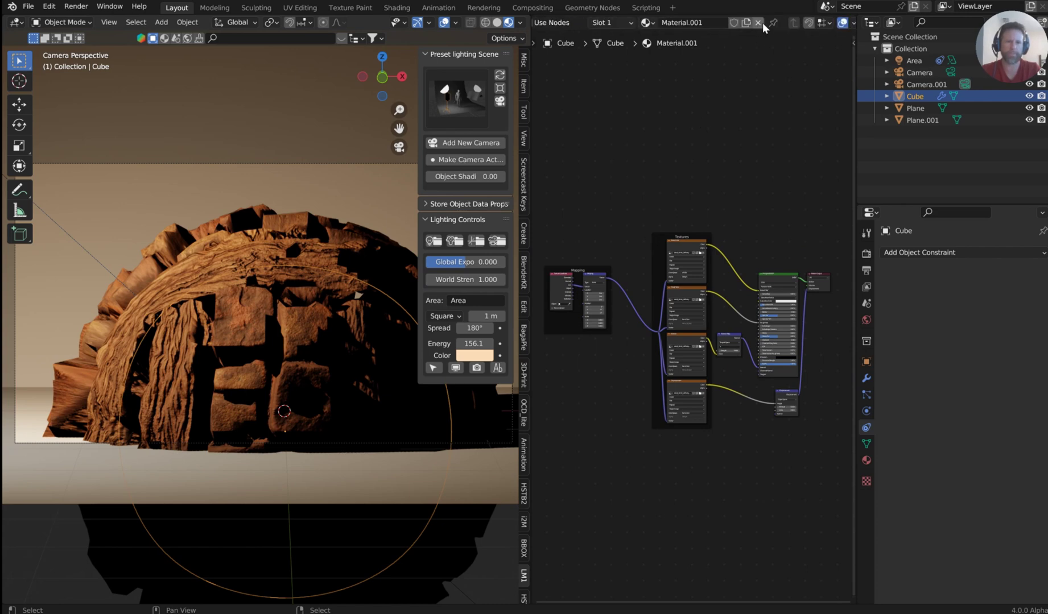
left_click(762, 23)
left_click(710, 21)
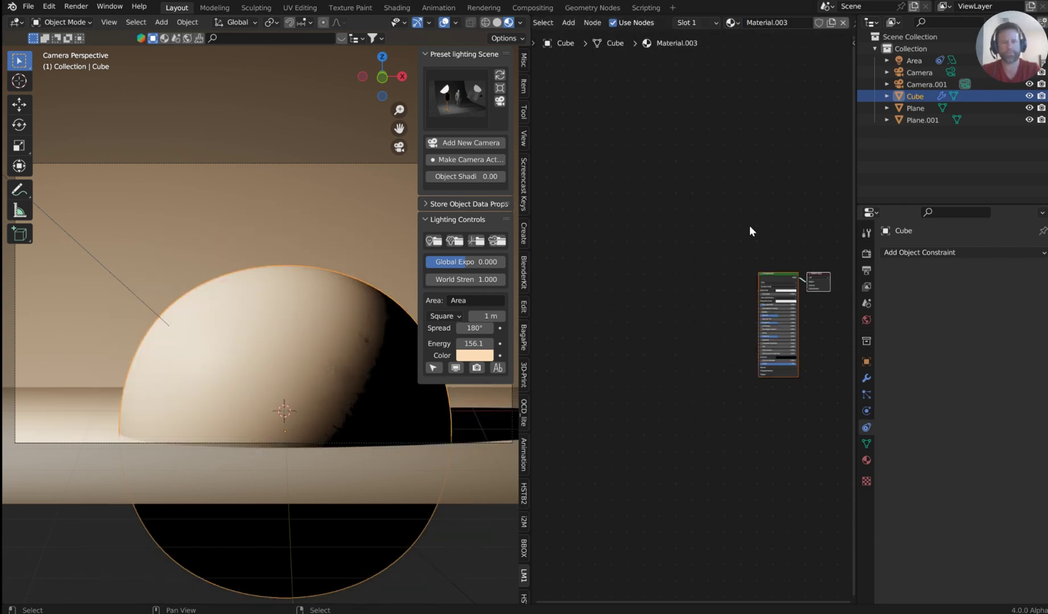
Run the Principled Texture Setup on the Principled BSDF with the four slab_tiles 4k maps from the Slab textures folder.
left_click(780, 278)
scroll(704, 267, "up", 4)
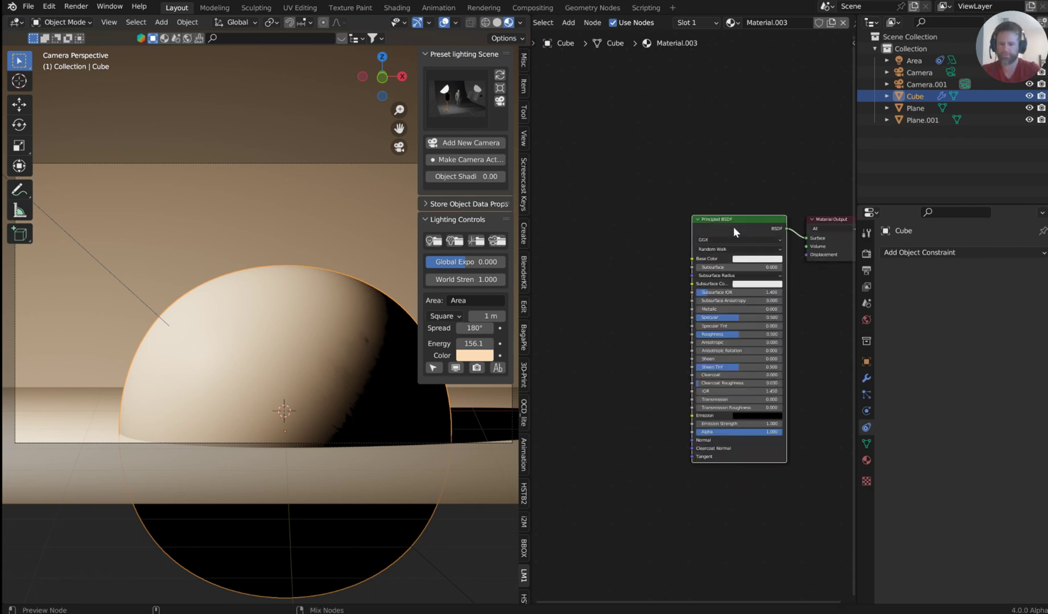
key("ctrl+shift+t")
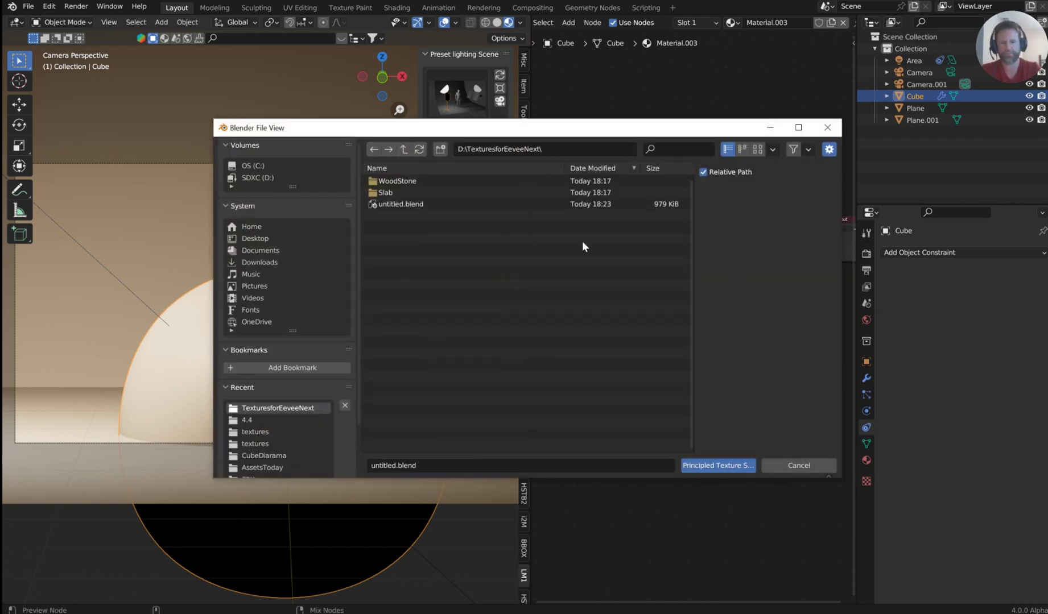
left_click(406, 148)
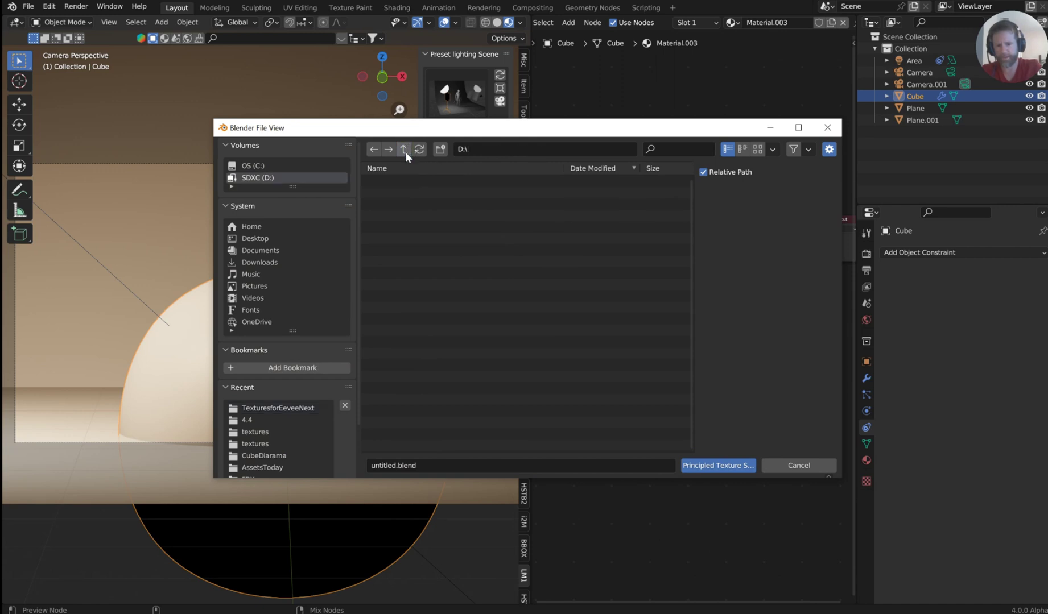
double_click(409, 182)
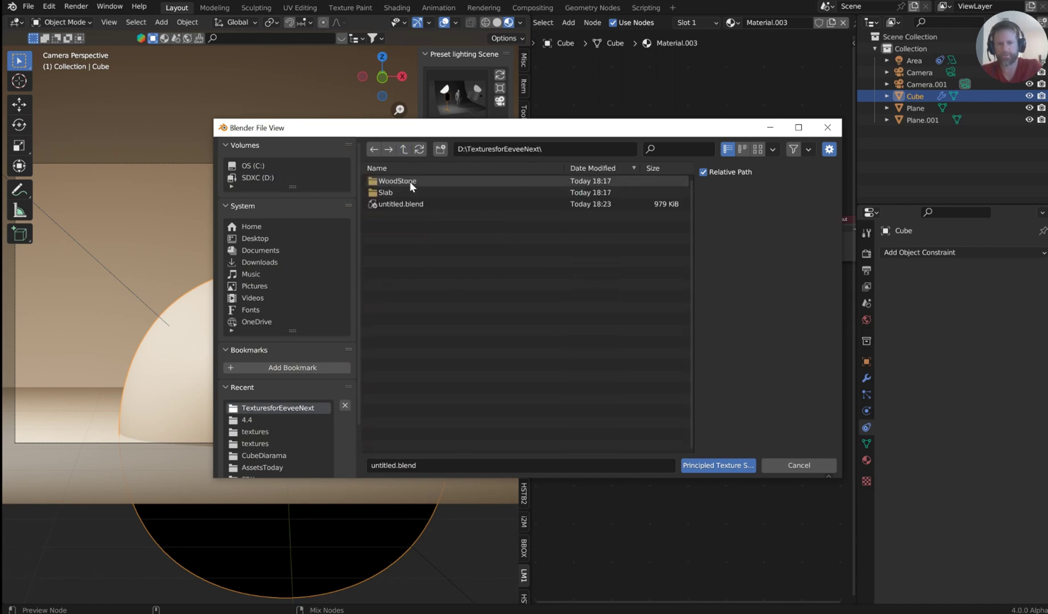
double_click(393, 191)
double_click(395, 182)
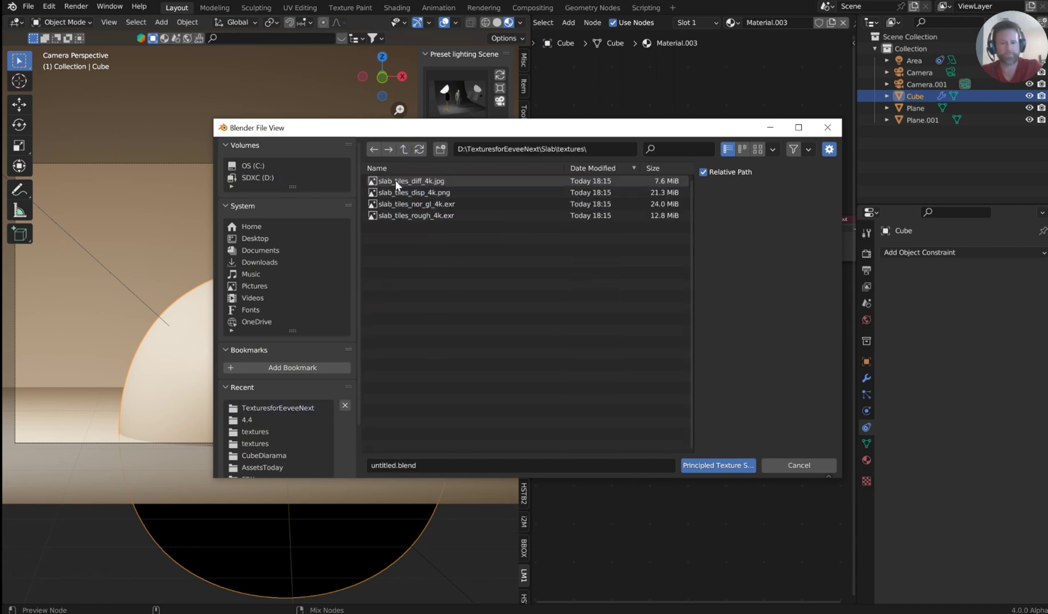
left_click_drag(457, 237, 393, 192)
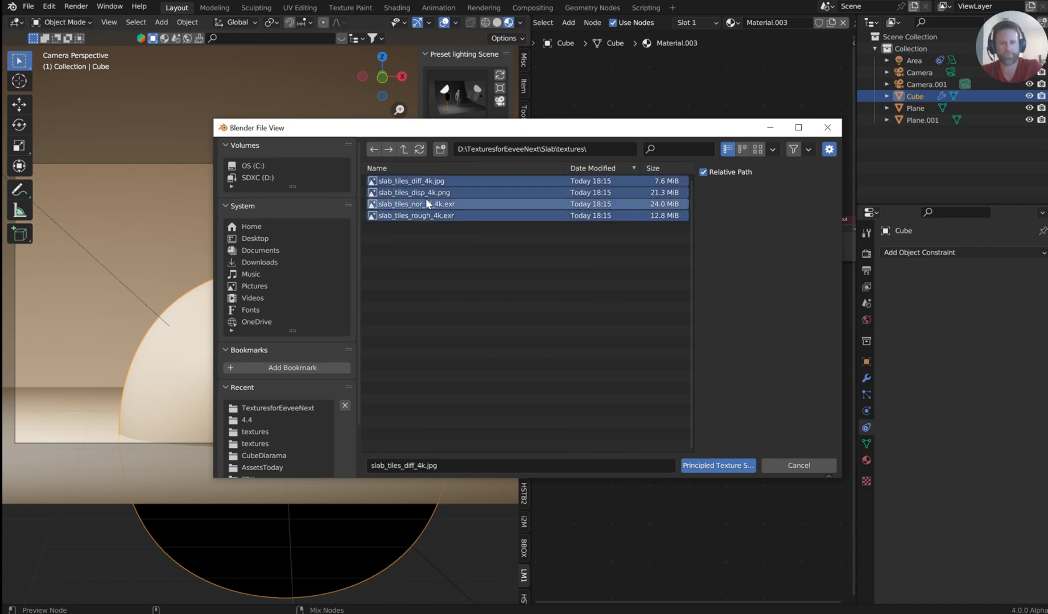
left_click(707, 466)
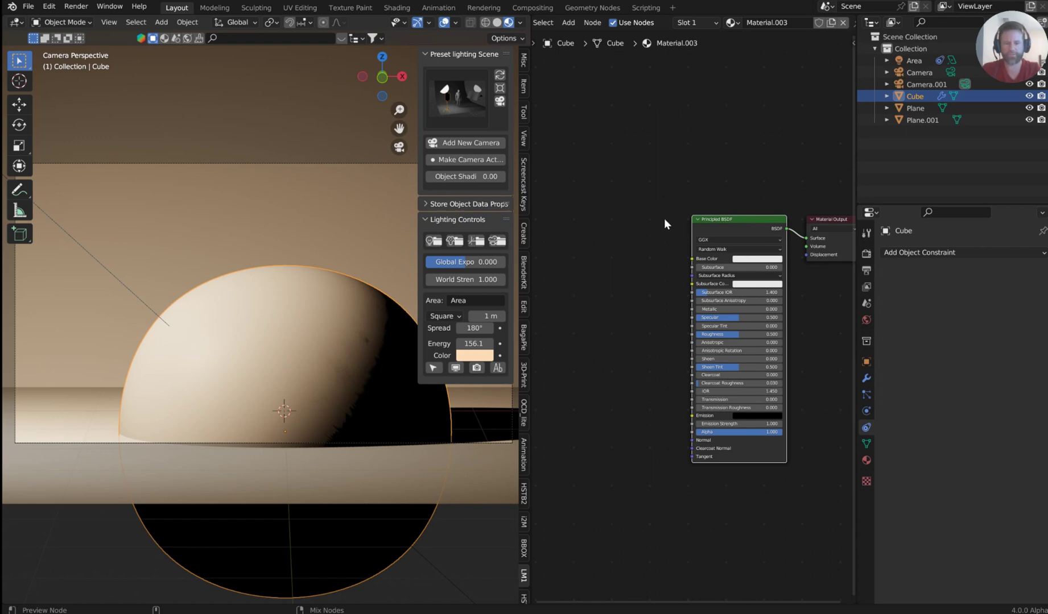
Inspect the displaced slab material on the cube, both through the camera and close up.
middle_click_drag(328, 238, 336, 248)
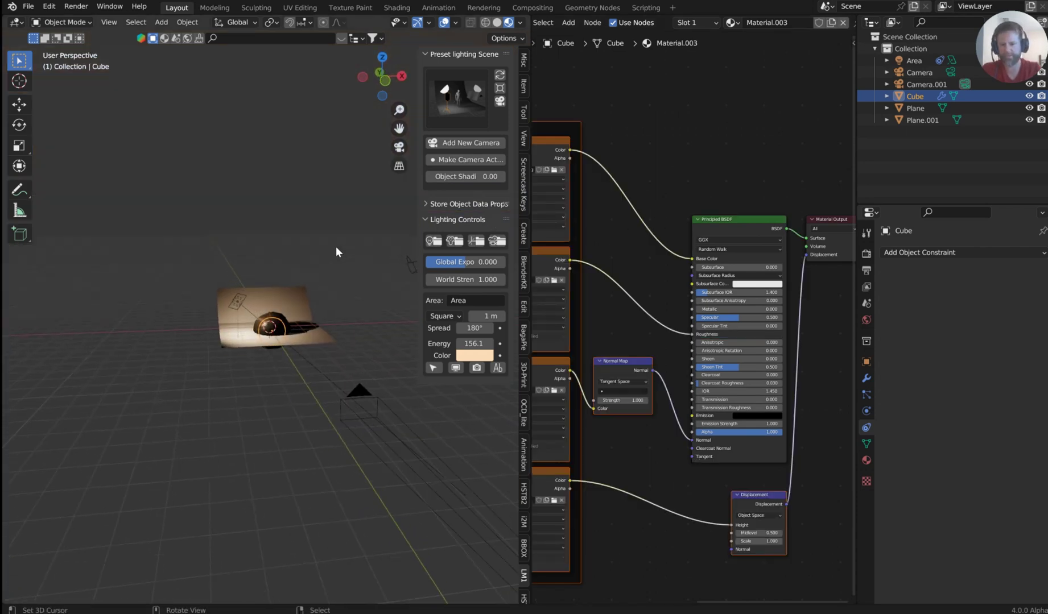
key("KP_0")
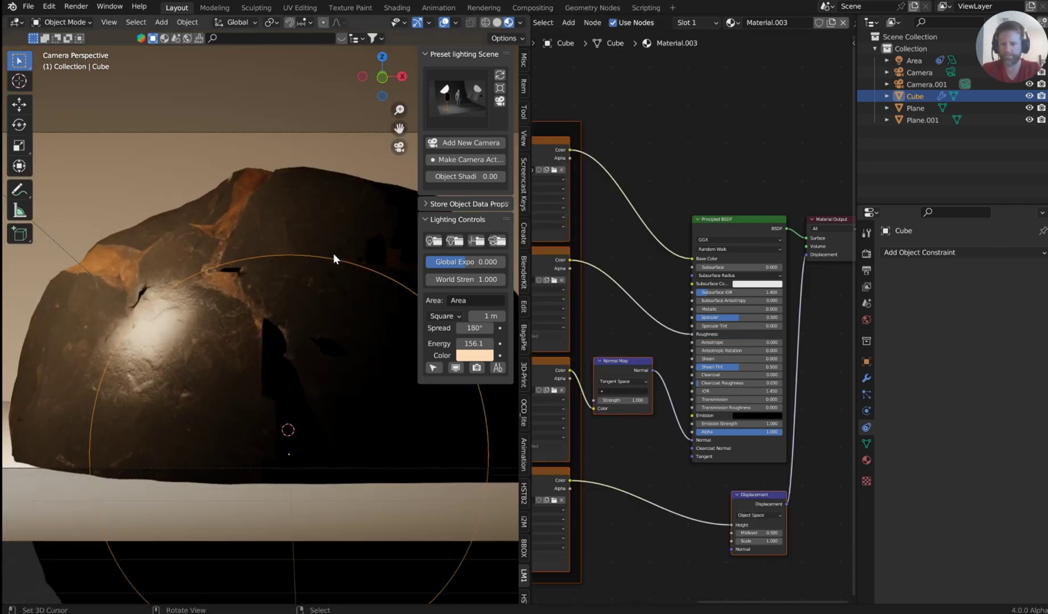
key("KP_0")
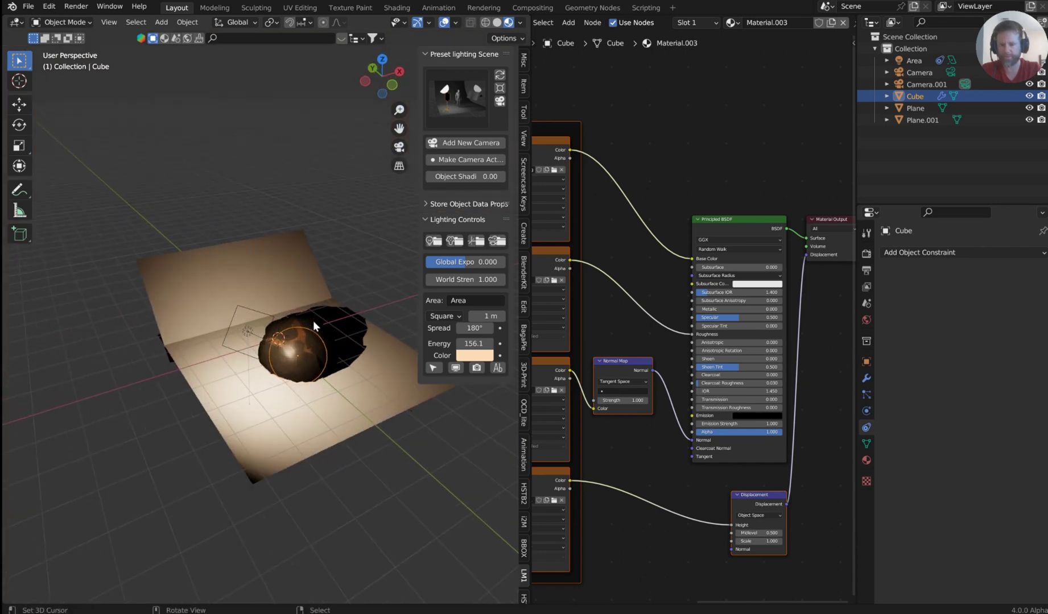
scroll(313, 320, "up", 10)
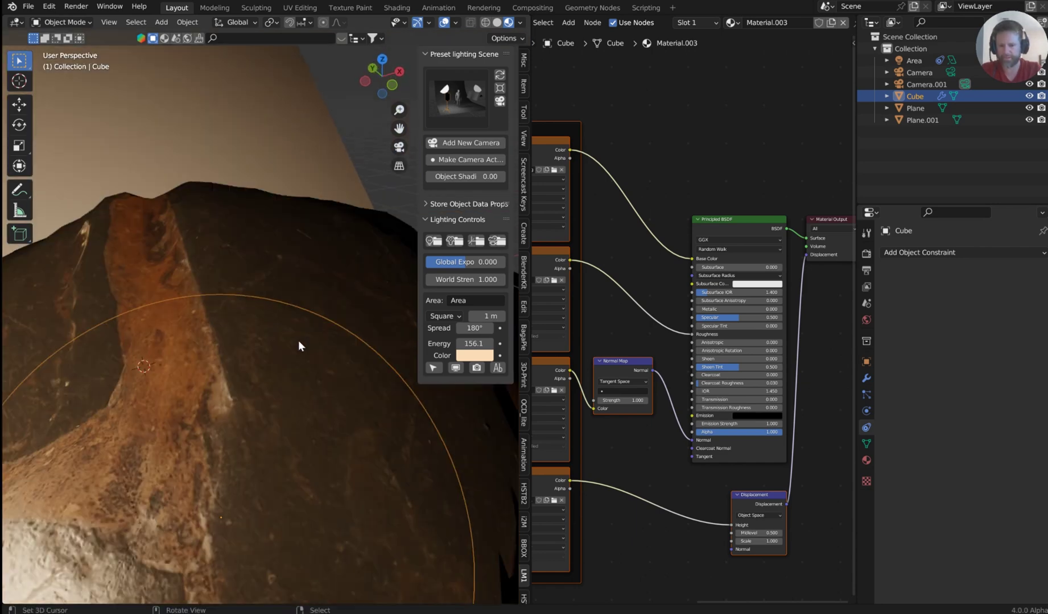
Frame the viewport on the cube and view the displaced slab material together with the floor and backdrop.
scroll(298, 341, "down", 10)
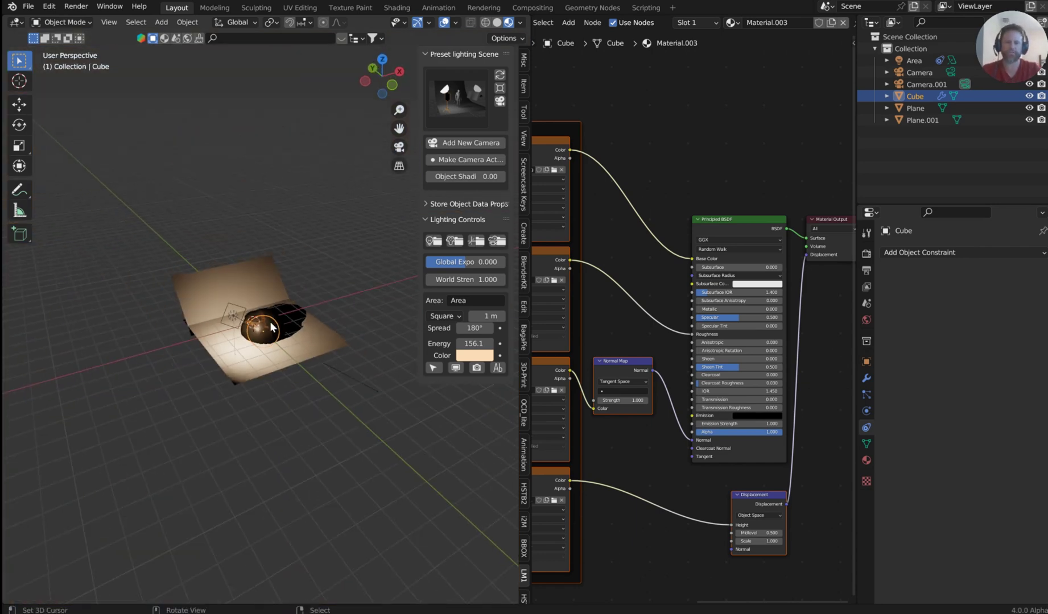
scroll(279, 324, "down", 5)
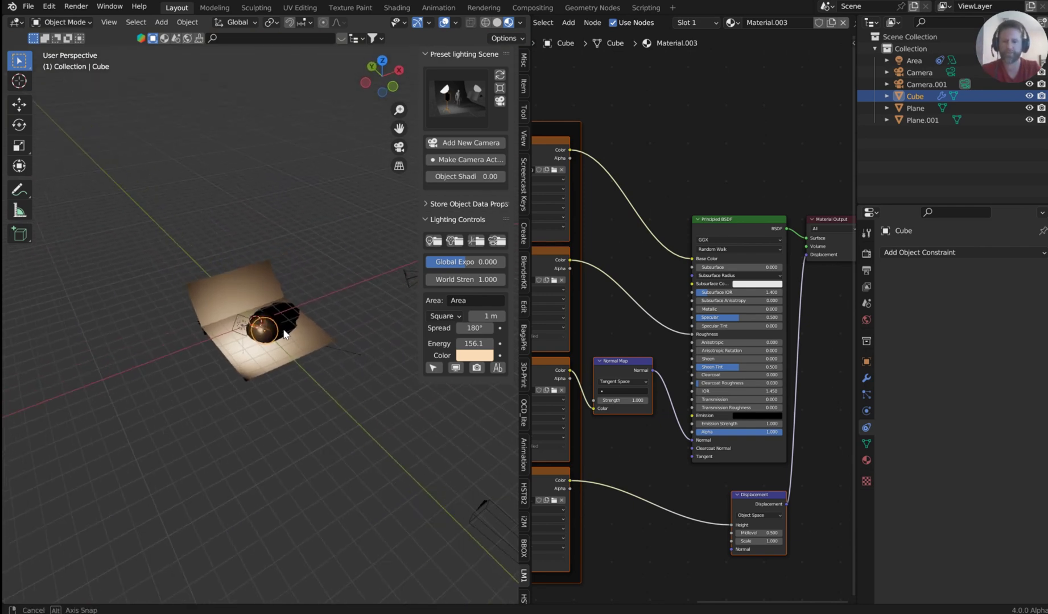
key("KP_7")
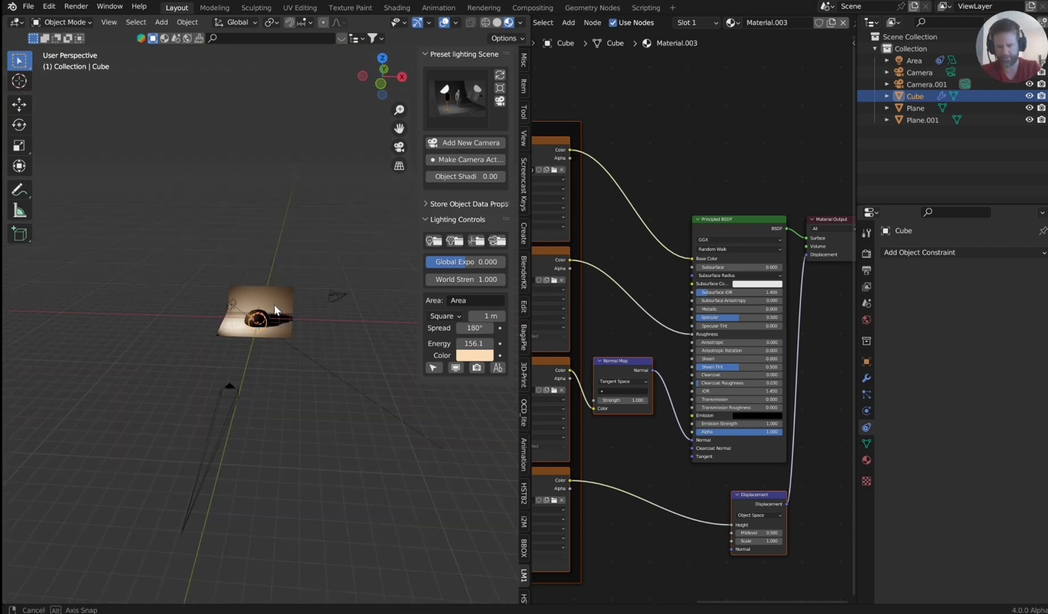
middle_click_drag(328, 386, 311, 217, "shift")
scroll(311, 354, "up", 6)
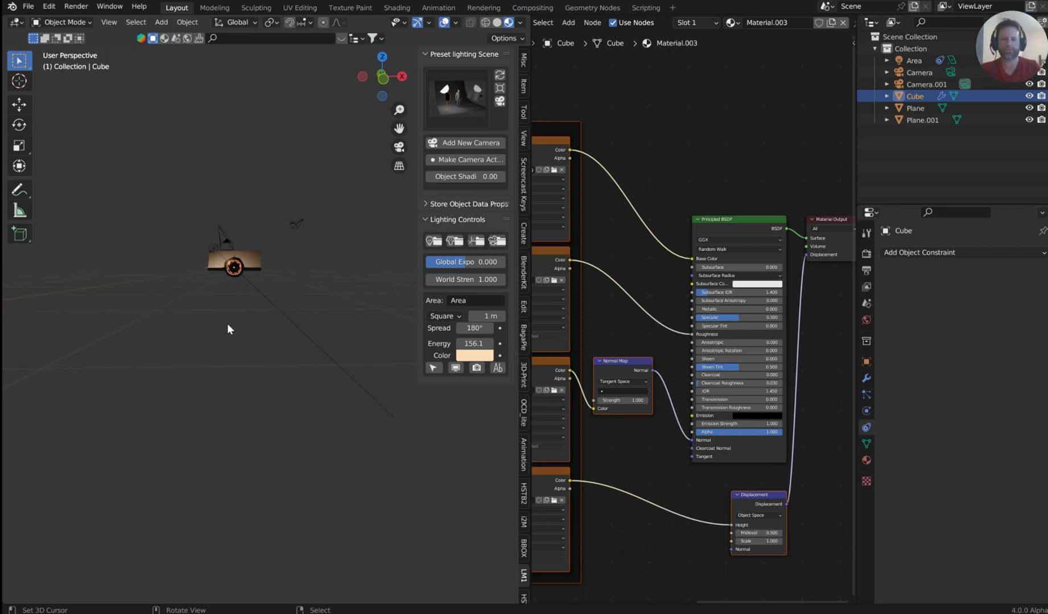
left_click(227, 290)
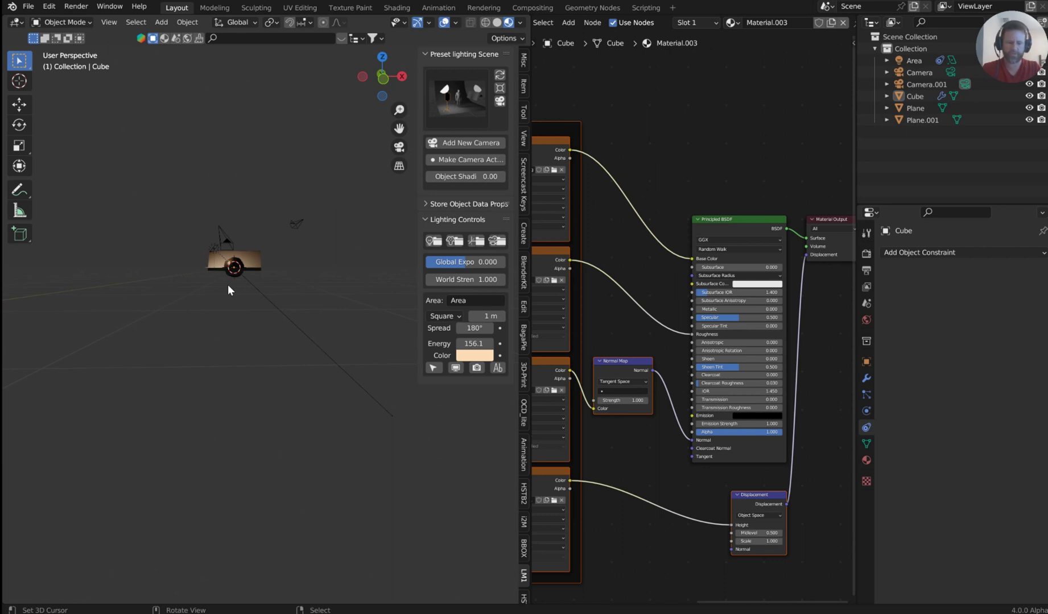
key("alt+c")
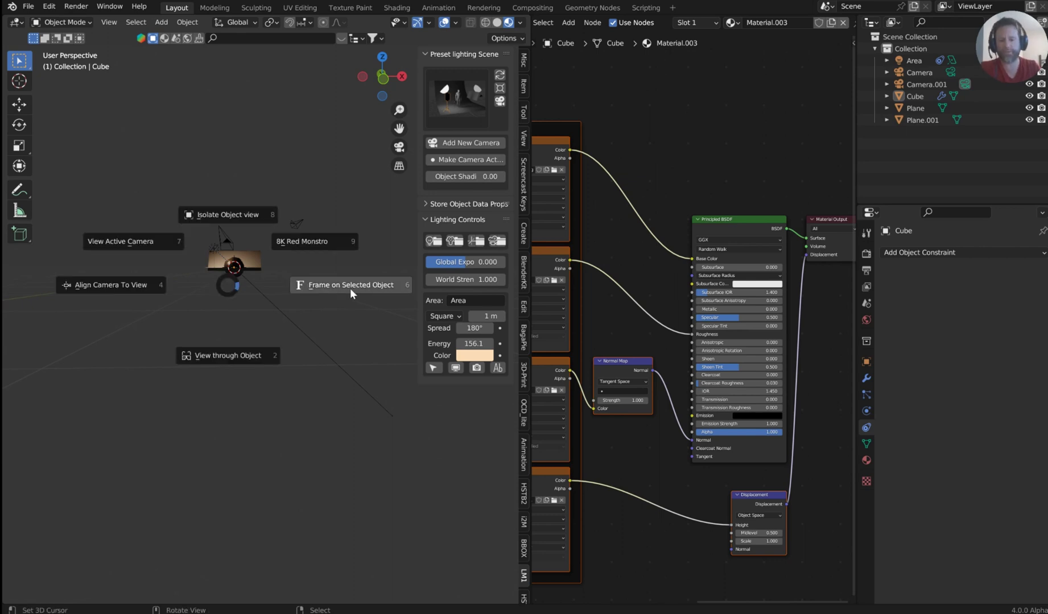
left_click(349, 288)
left_click(236, 266)
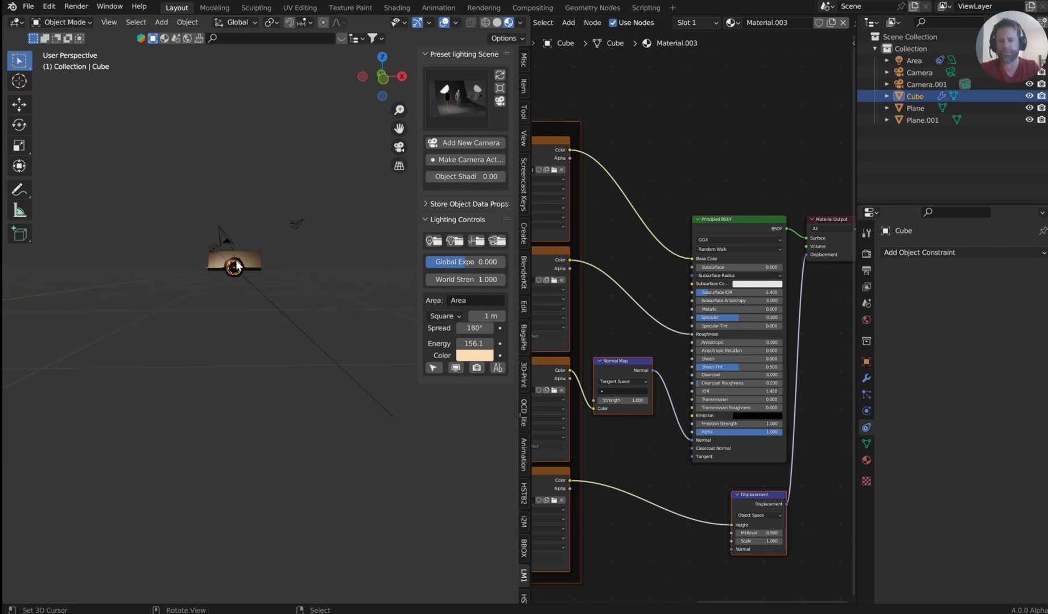
key("alt+v")
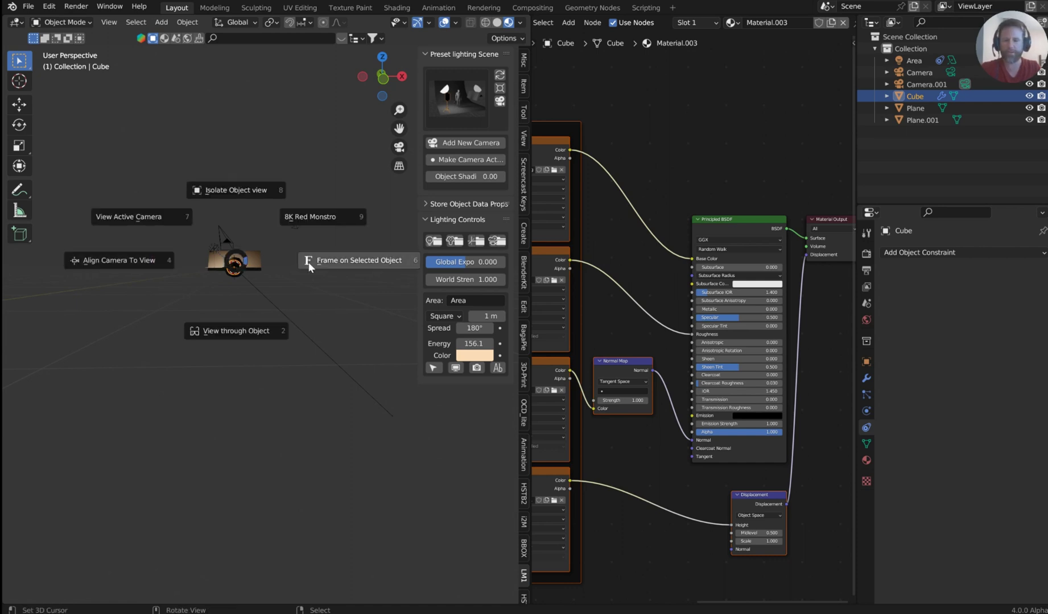
left_click(356, 258)
middle_click_drag(353, 244, 302, 301)
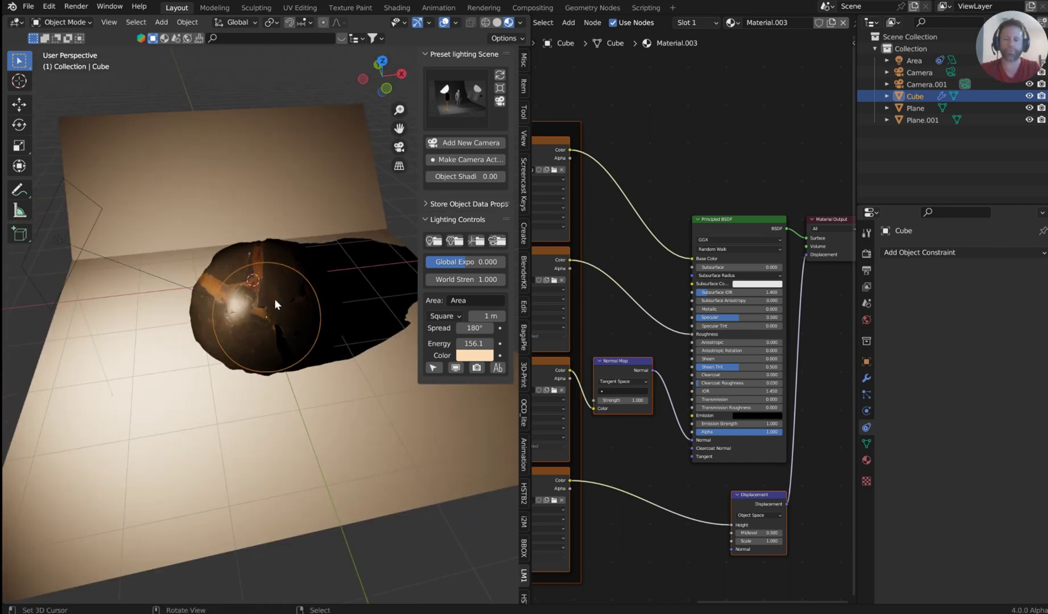
Select the area light in the distant scene view and frame the viewport on it.
scroll(413, 208, "down", 10)
middle_click_drag(413, 208, 370, 286)
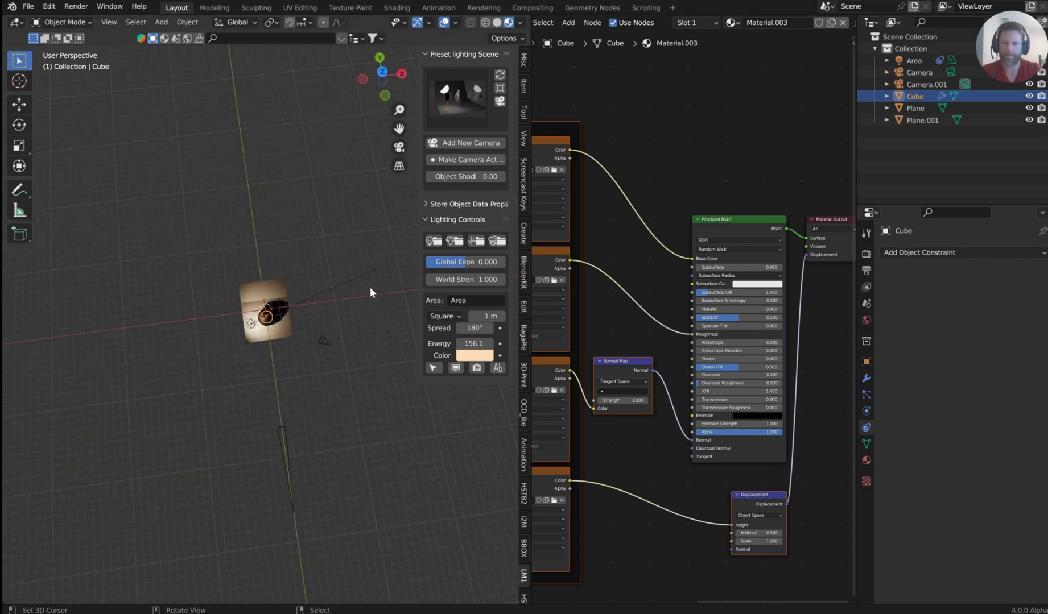
scroll(369, 289, "down", 3)
key("KP_7")
middle_click_drag(304, 415, 301, 163, "shift")
middle_click_drag(259, 412, 297, 275, "shift")
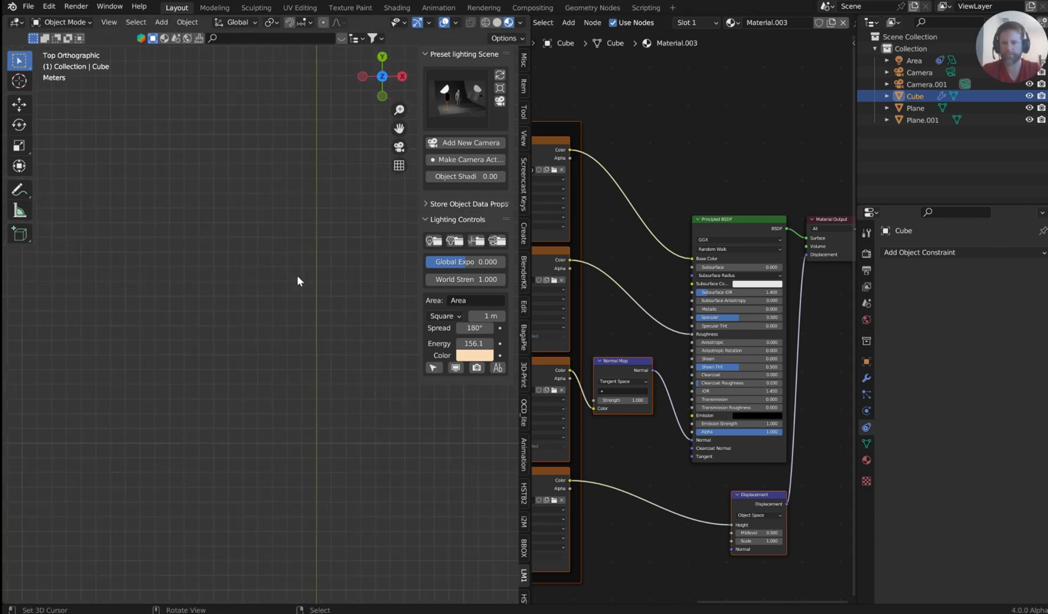
middle_click_drag(219, 407, 294, 179, "shift")
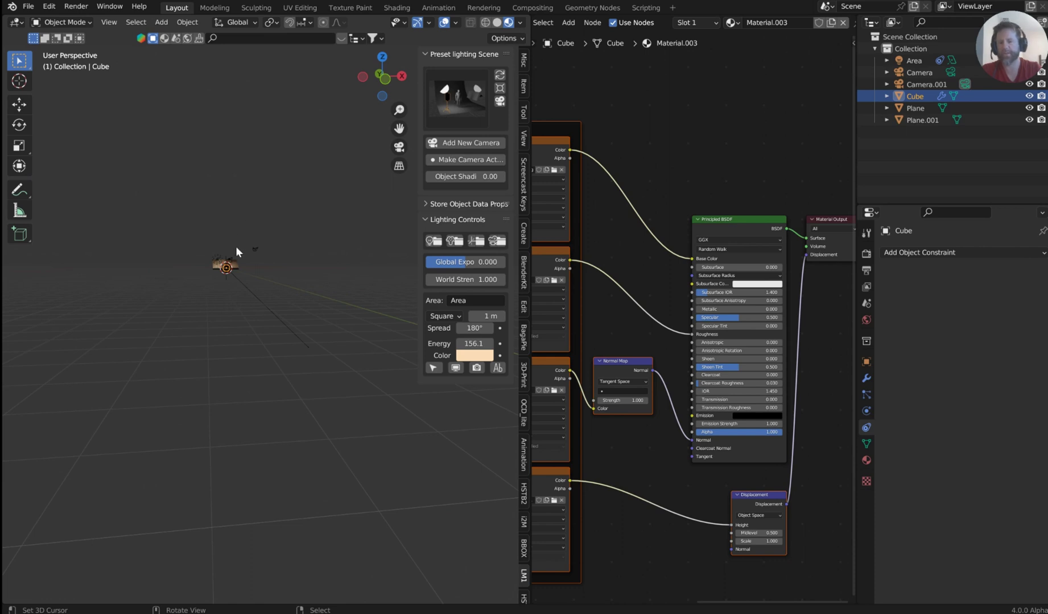
left_click(218, 266)
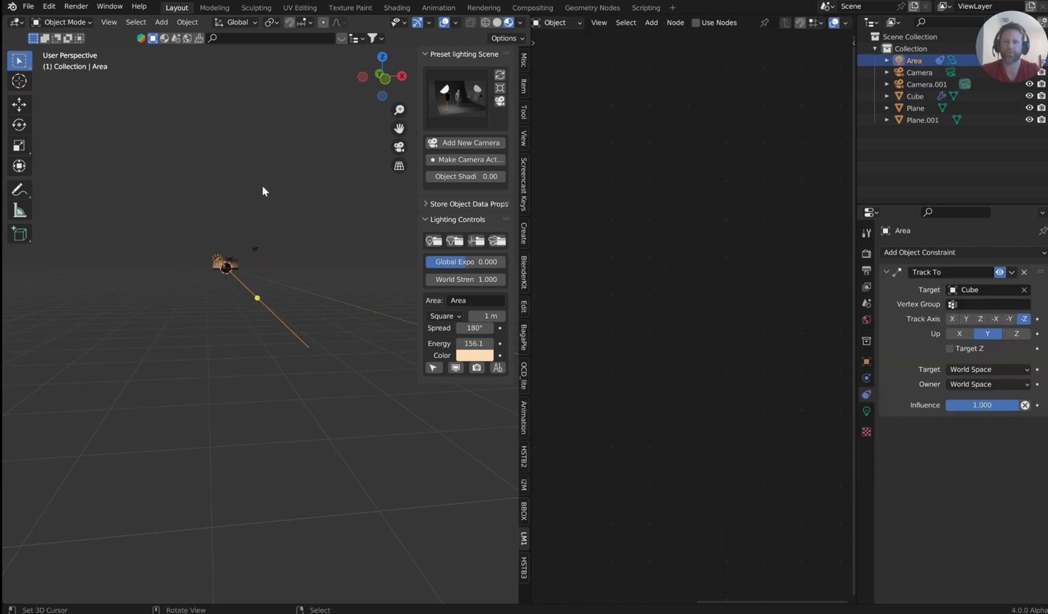
left_click(109, 23)
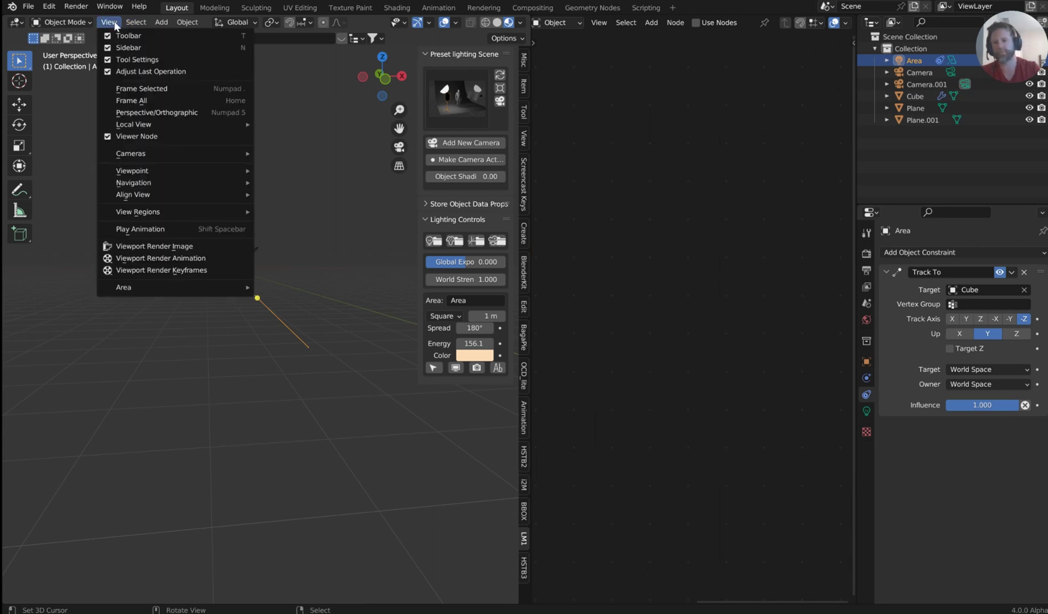
left_click(154, 88)
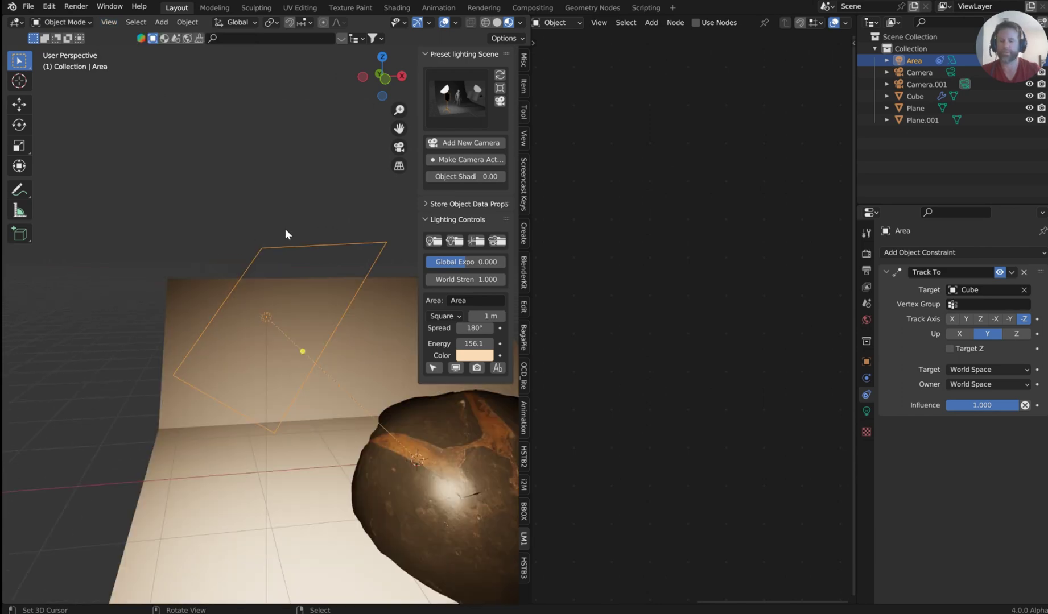
middle_click_drag(285, 234, 294, 284)
Select the cube and raise its material's Displacement scale to 1.050.
left_click(275, 347)
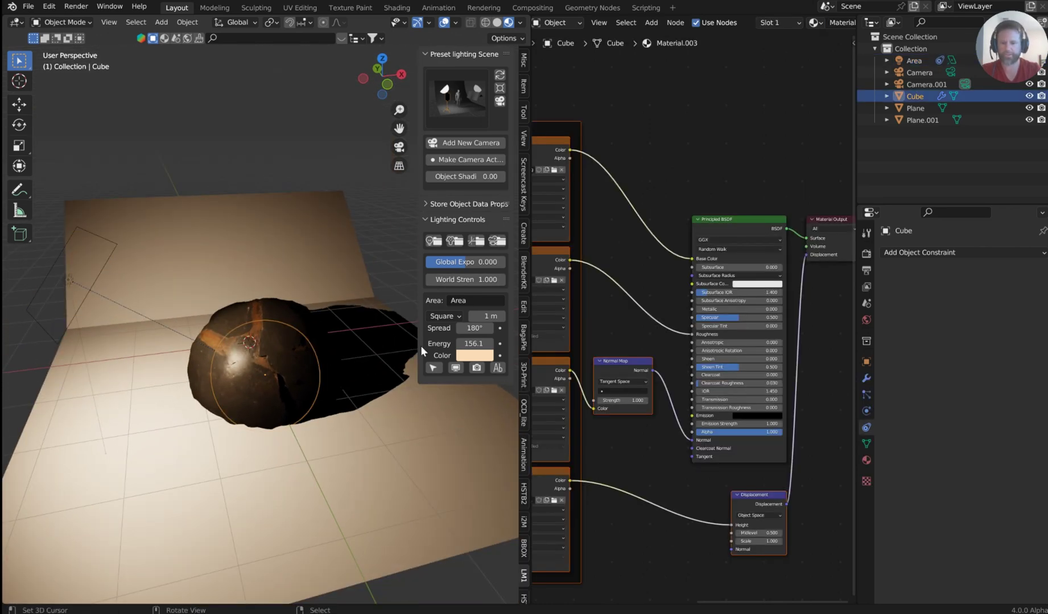
scroll(697, 263, "up", 8)
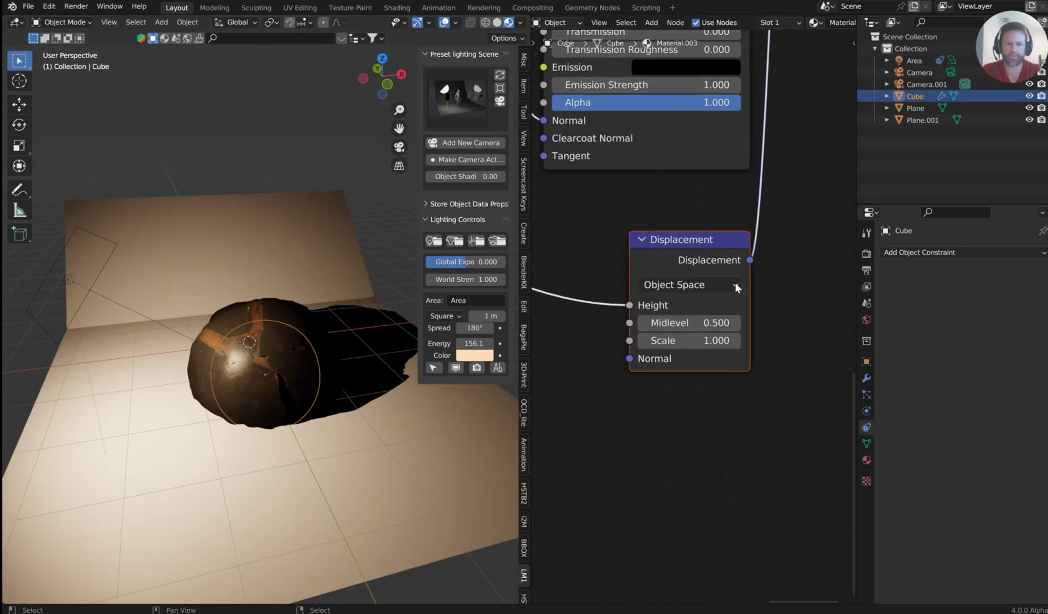
mouse_move(688, 340)
left_mouse_down("shift")
mouse_move(680, 340)
mouse_move(759, 340)
mouse_move(686, 340)
mouse_move(707, 340)
left_mouse_up("shift")
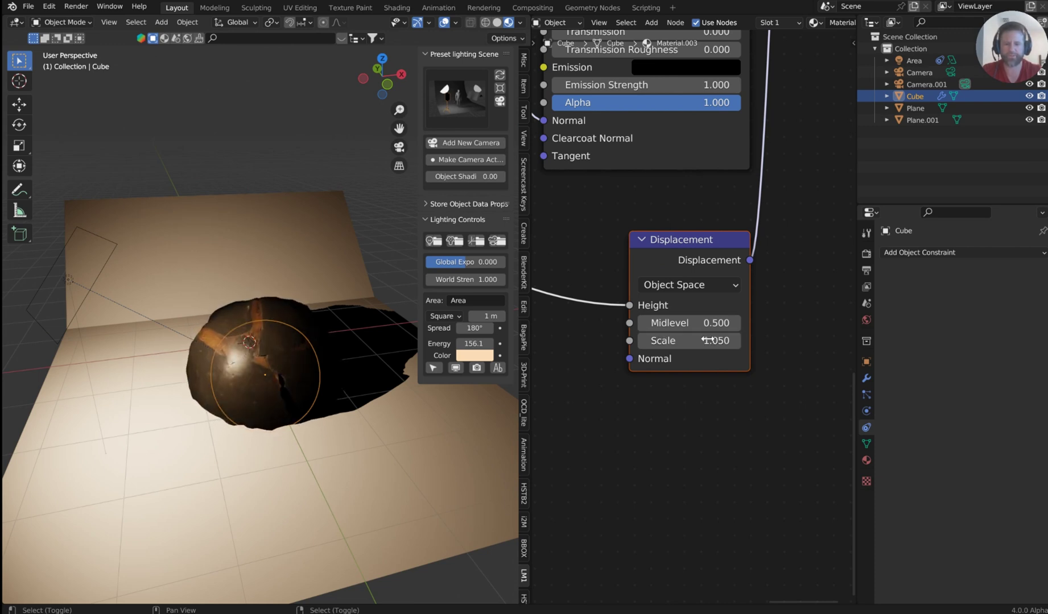
Lower the slab material's Normal Map strength to 0.090, checking the rocky surface close up.
scroll(606, 231, "down", 3)
middle_click_drag(606, 231, 848, 333)
middle_click_drag(746, 179, 735, 299)
scroll(730, 302, "up", 5)
mouse_move(731, 300)
left_mouse_down("shift")
mouse_move(656, 301)
mouse_move(709, 301)
mouse_move(674, 301)
left_mouse_up("shift")
scroll(380, 324, "up", 4)
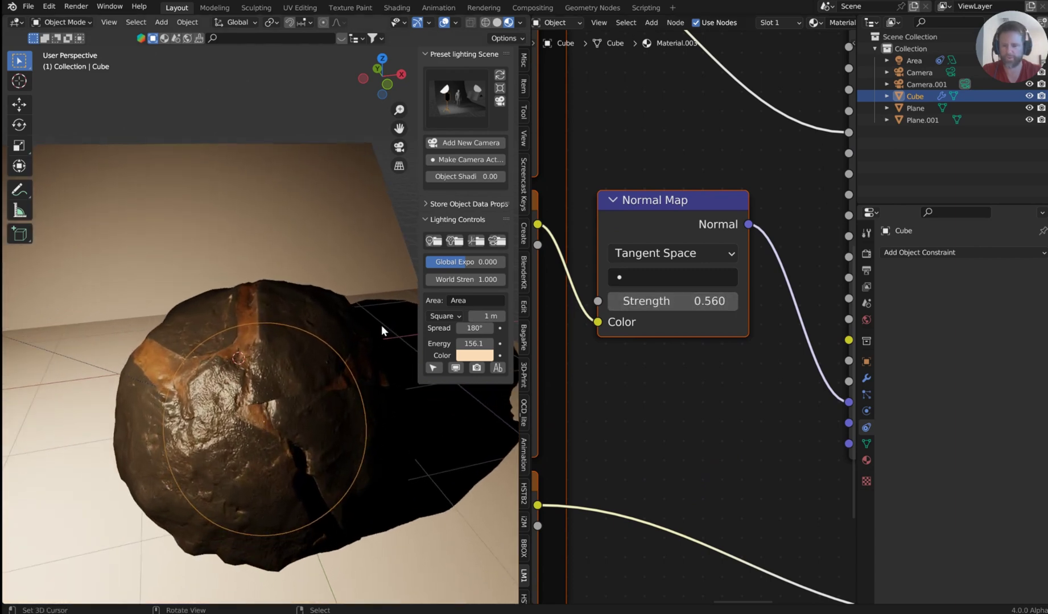
middle_click_drag(356, 351, 362, 132, "shift")
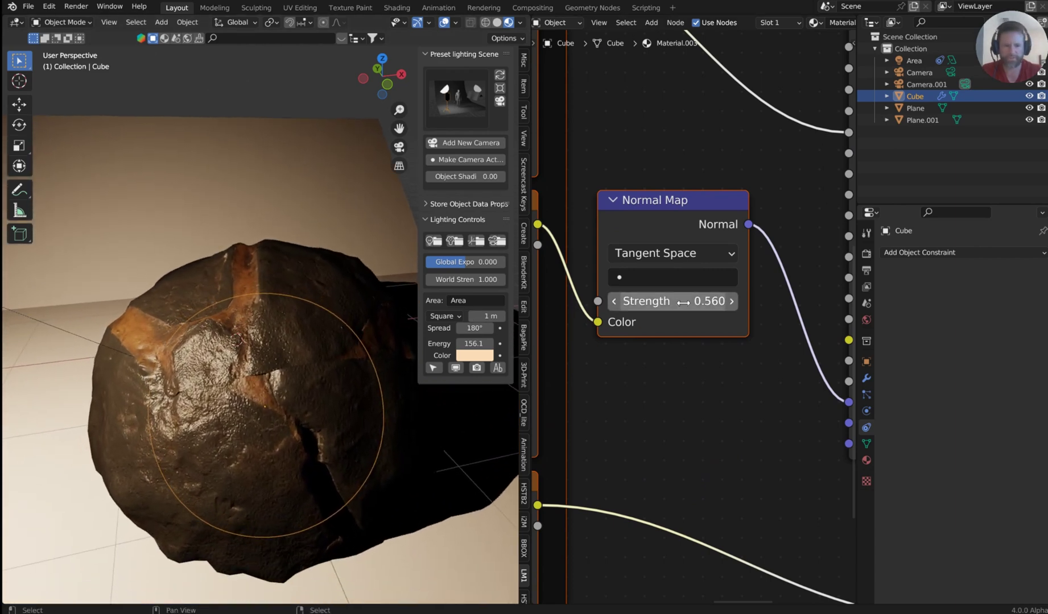
mouse_move(684, 302)
left_mouse_down()
mouse_move(616, 302)
mouse_move(671, 302)
mouse_move(626, 302)
left_mouse_up()
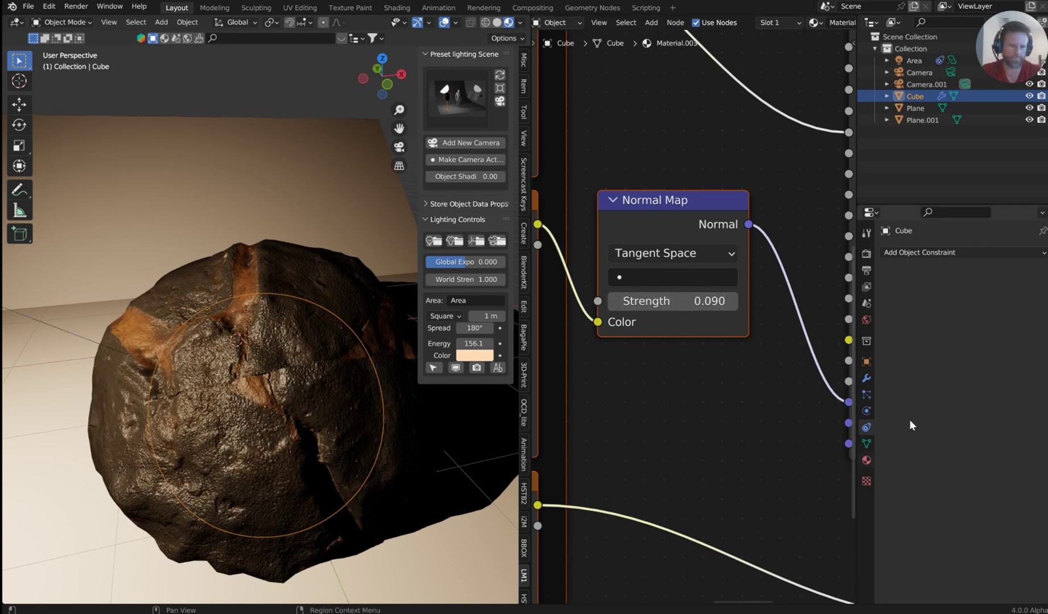
Show the Normal Map settings under the normal input in the cube's material properties.
left_click(866, 460)
scroll(974, 442, "down", 10)
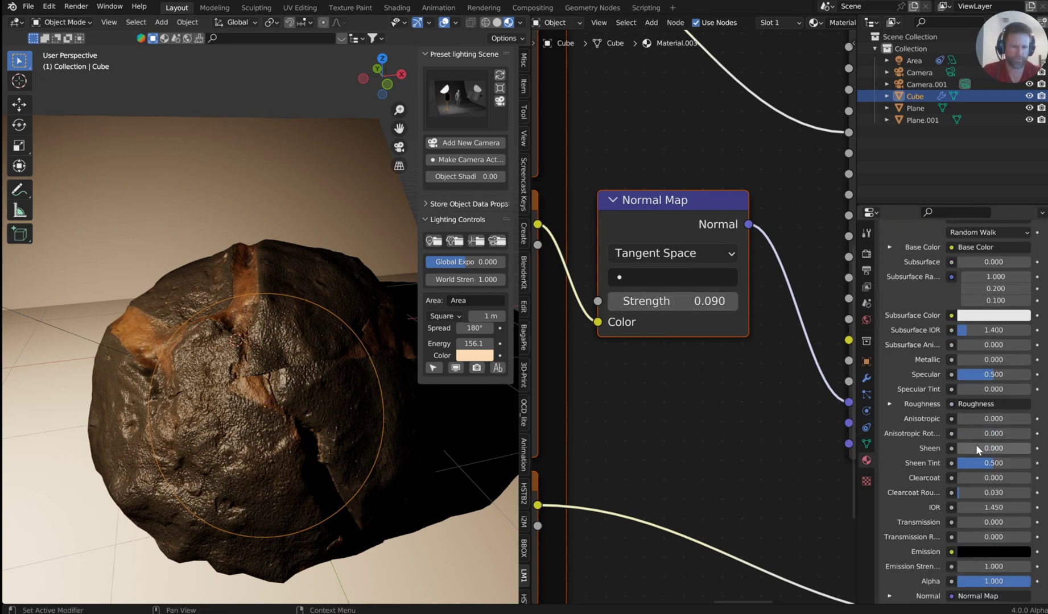
scroll(971, 439, "down", 4)
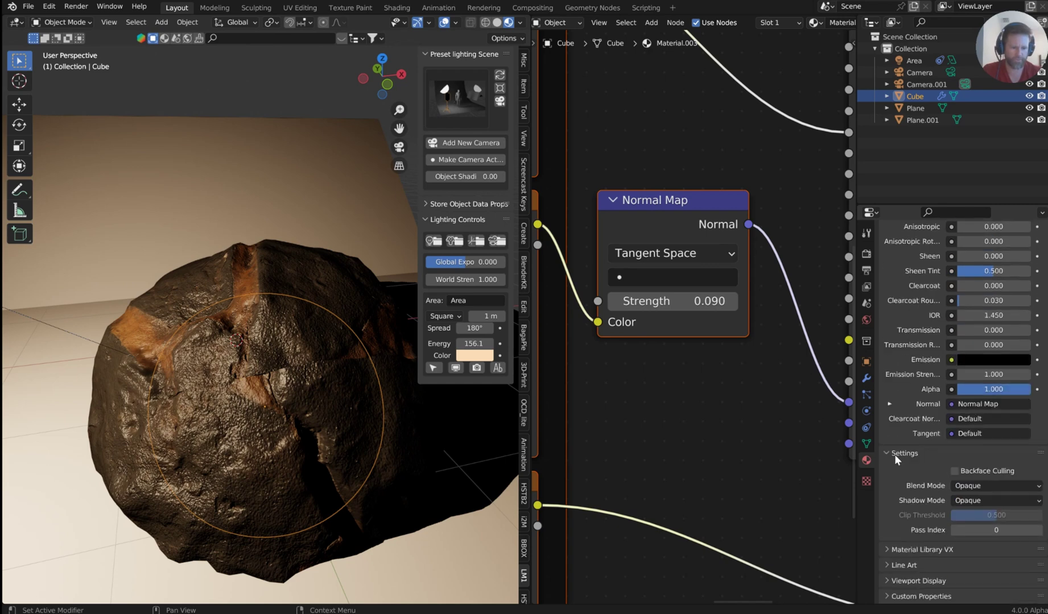
left_click(888, 403)
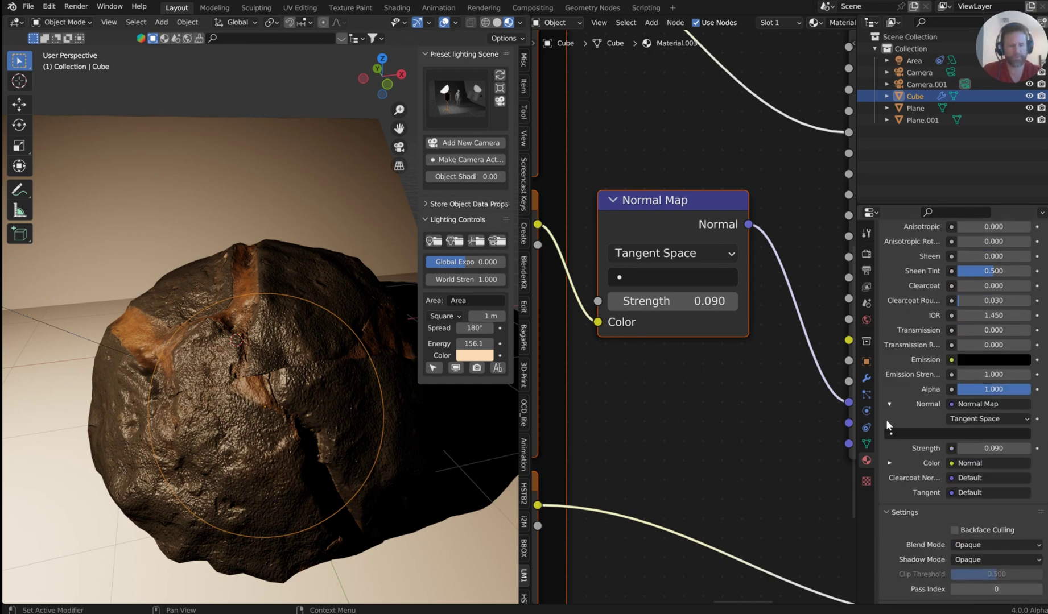
mouse_move(981, 449)
left_mouse_down()
mouse_move(1024, 449)
mouse_move(961, 449)
mouse_move(981, 449)
left_mouse_up()
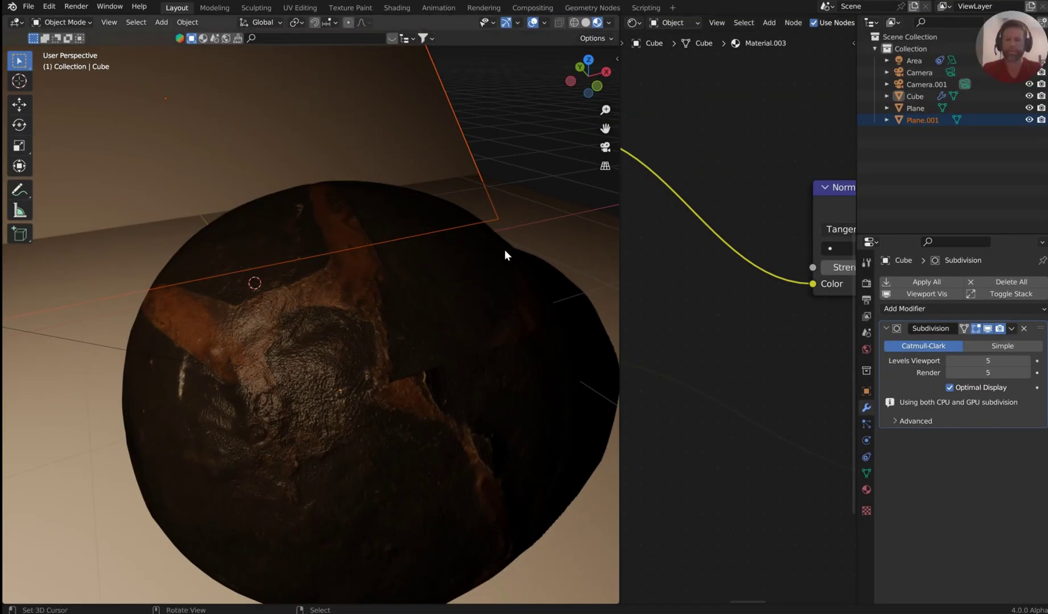
Set the Normal Map strength to 2.370 and check the cube's surface from another angle.
middle_click_drag(504, 249, 482, 282)
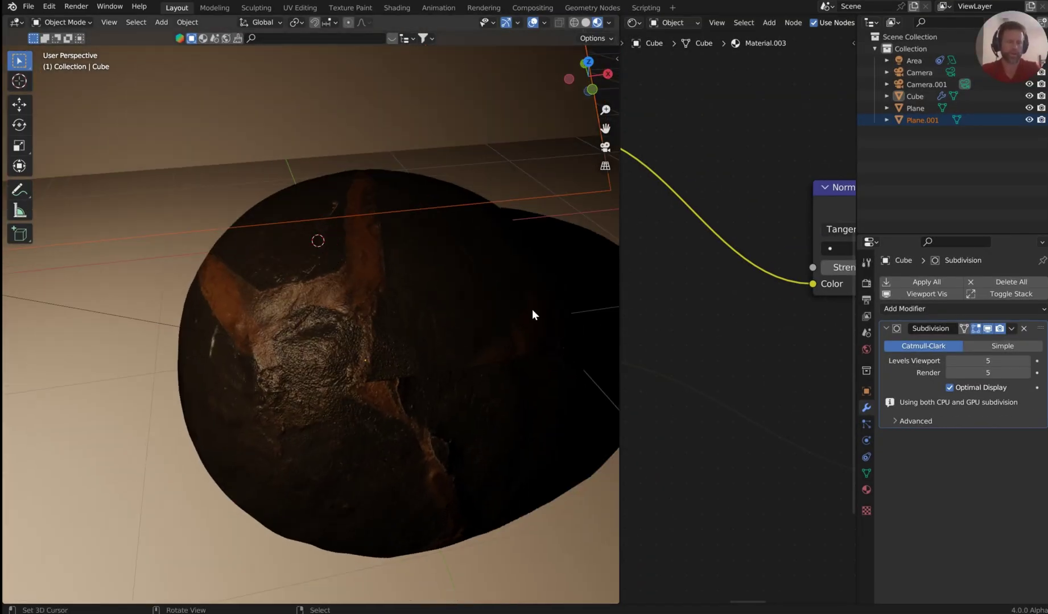
scroll(731, 278, "down", 3)
middle_click_drag(731, 278, 671, 287)
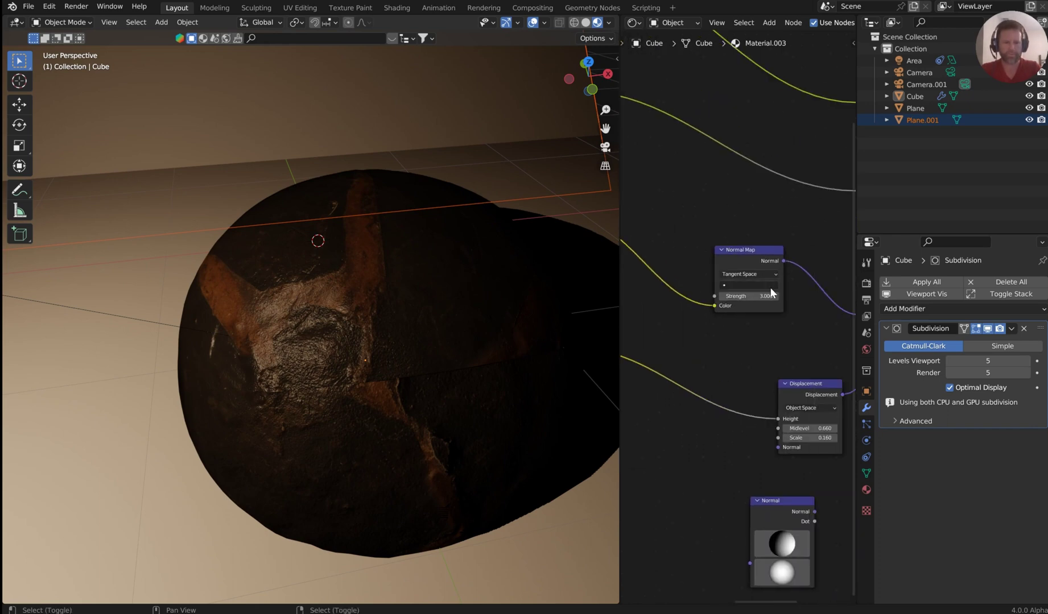
mouse_move(771, 293)
left_mouse_down()
mouse_move(740, 293)
mouse_move(764, 296)
left_mouse_up()
middle_click_drag(541, 310, 563, 334)
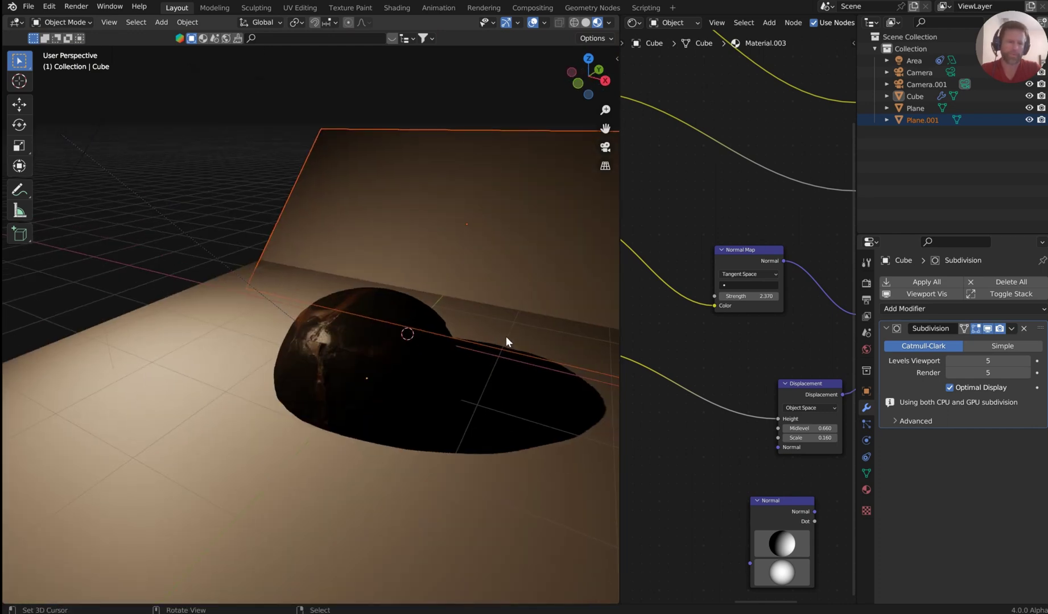
Switch the cube's Subdivision modifier to Simple and flatten the cube along global Z to about 0.33.
left_click(1007, 347)
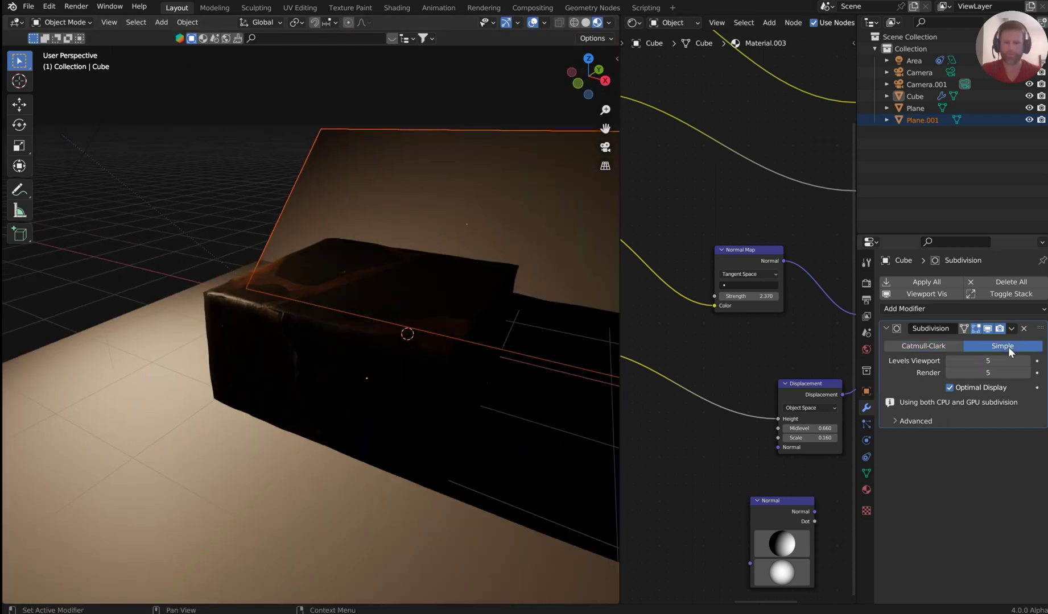
left_click(400, 285)
key("s")
key("z")
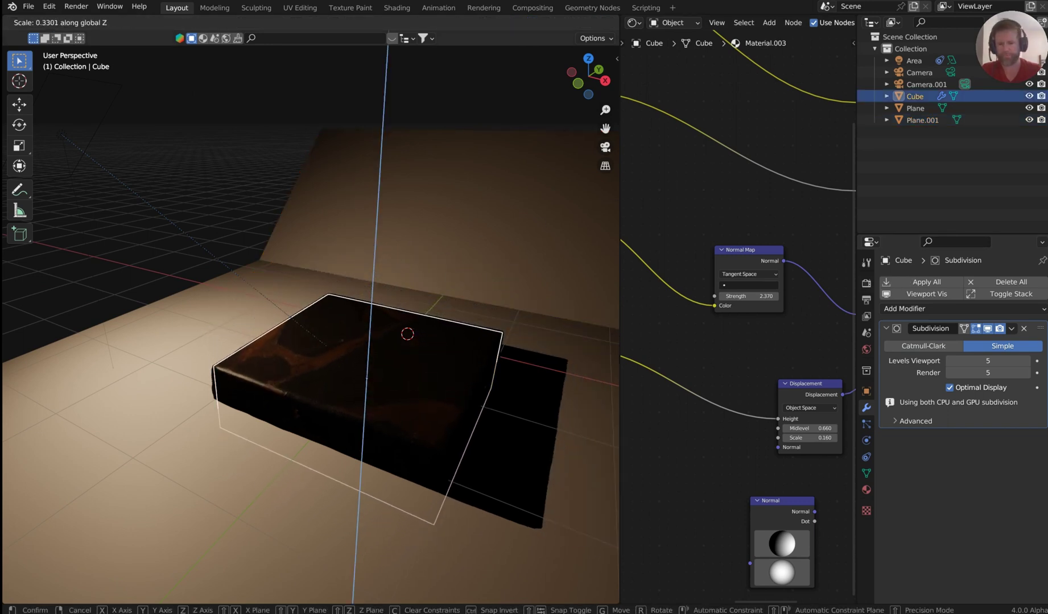
left_click(358, 327)
Raise the flattened cube along global Z by about 0.42 m above the floor plane.
key("g")
key("z")
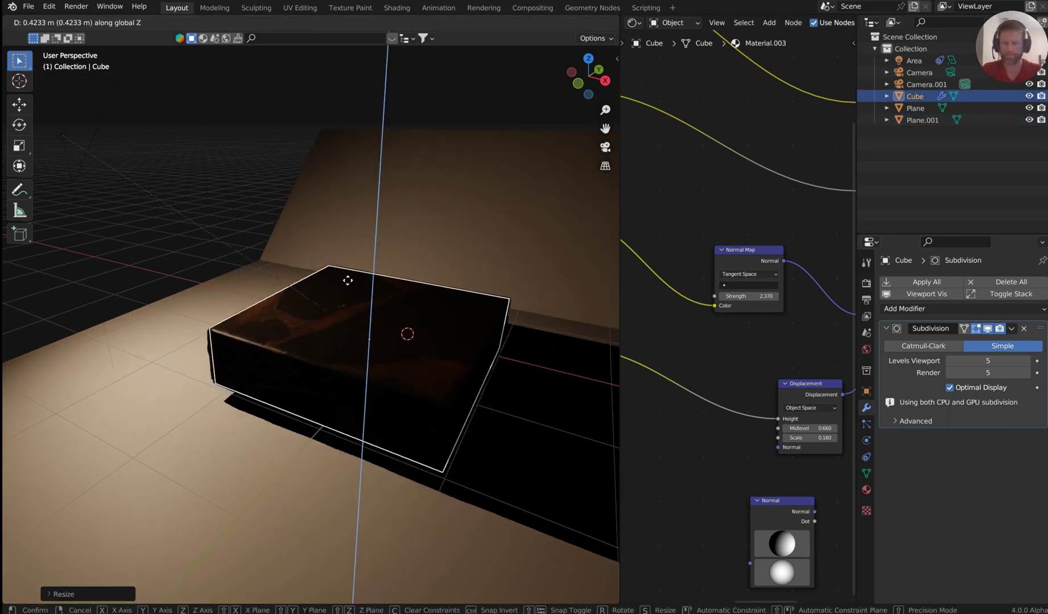
left_click(420, 183)
Switch the widened 3D viewport to solid shading and delete the upright backdrop plane.
mouse_move(419, 199)
middle_mouse_down()
mouse_move(364, 246)
mouse_move(409, 210)
middle_mouse_up()
left_click(588, 22)
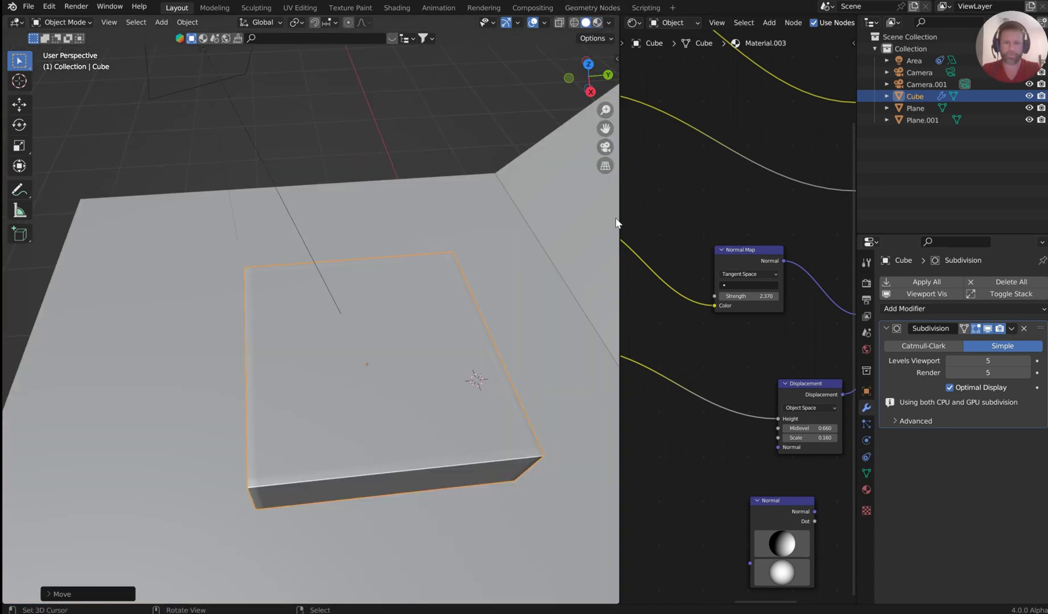
left_click_drag(618, 219, 841, 219)
scroll(670, 217, "down", 5)
middle_click_drag(669, 217, 653, 274)
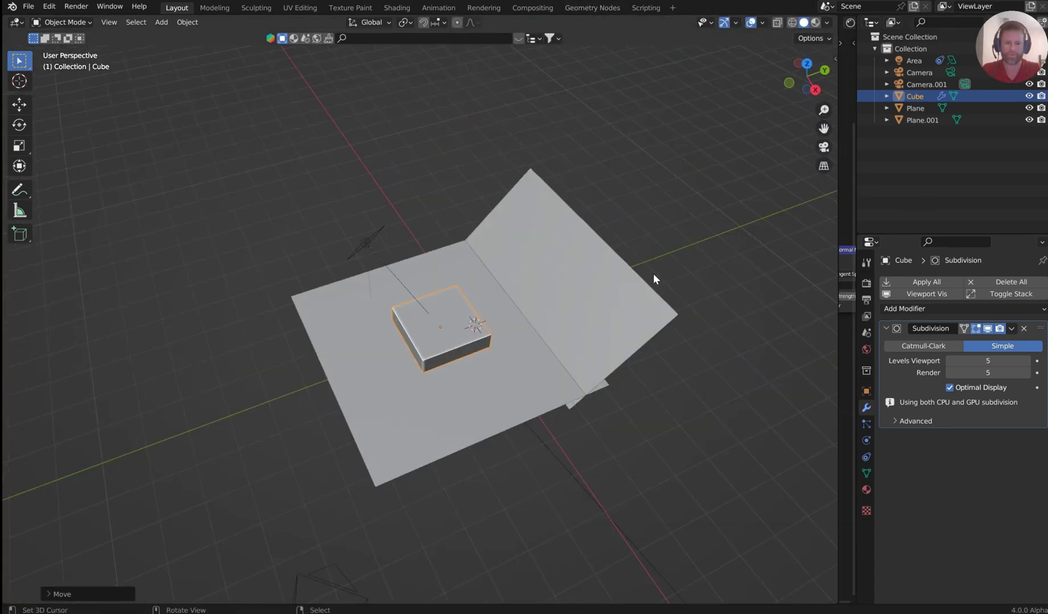
left_click(611, 324)
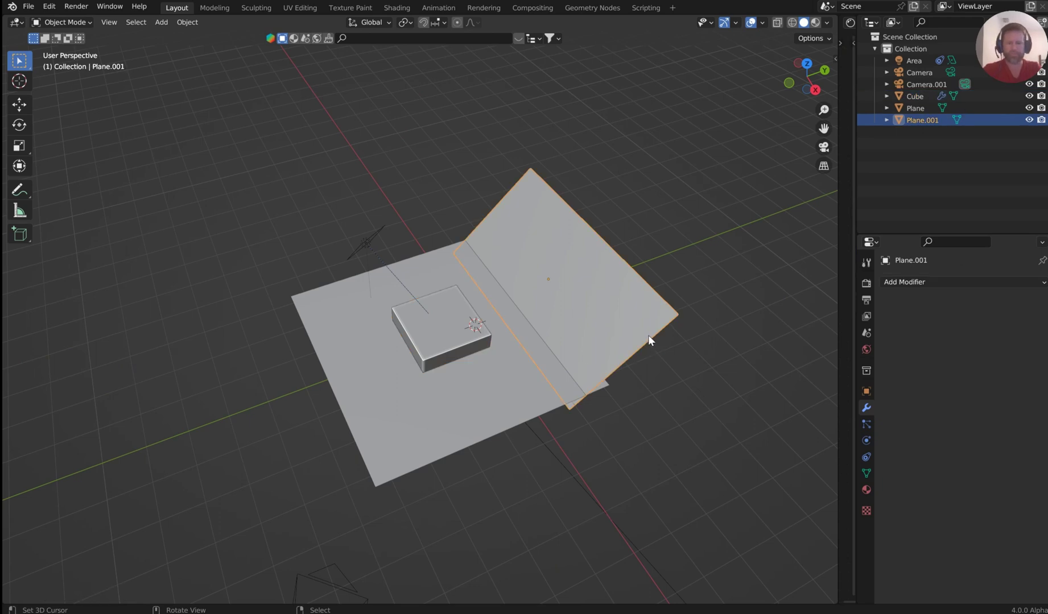
key("Delete")
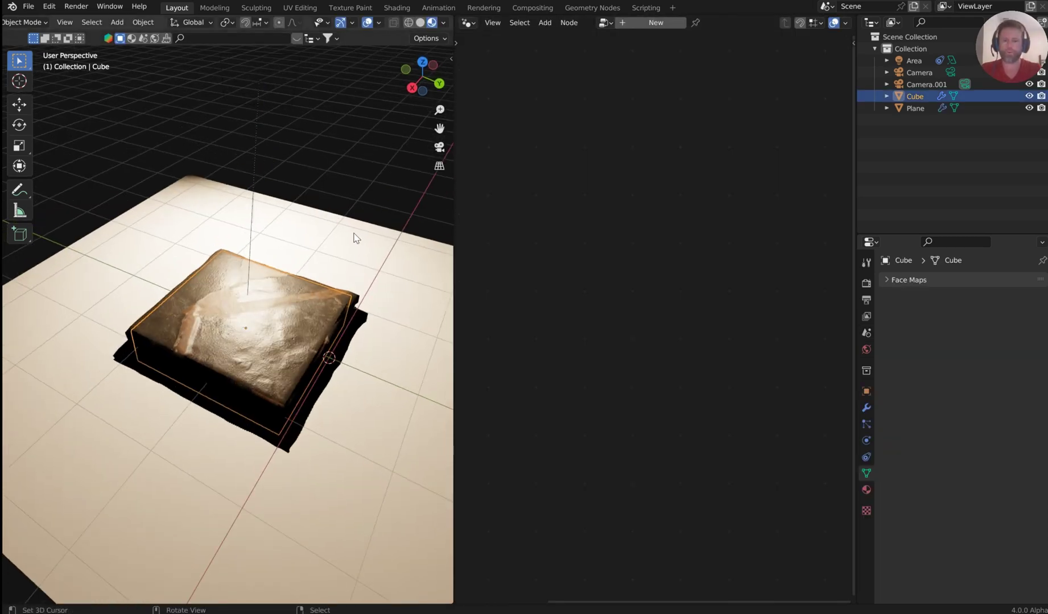
Lower the flattened cube about 0.37 m along global Z so it sinks beneath the floor plane.
key("g")
key("z")
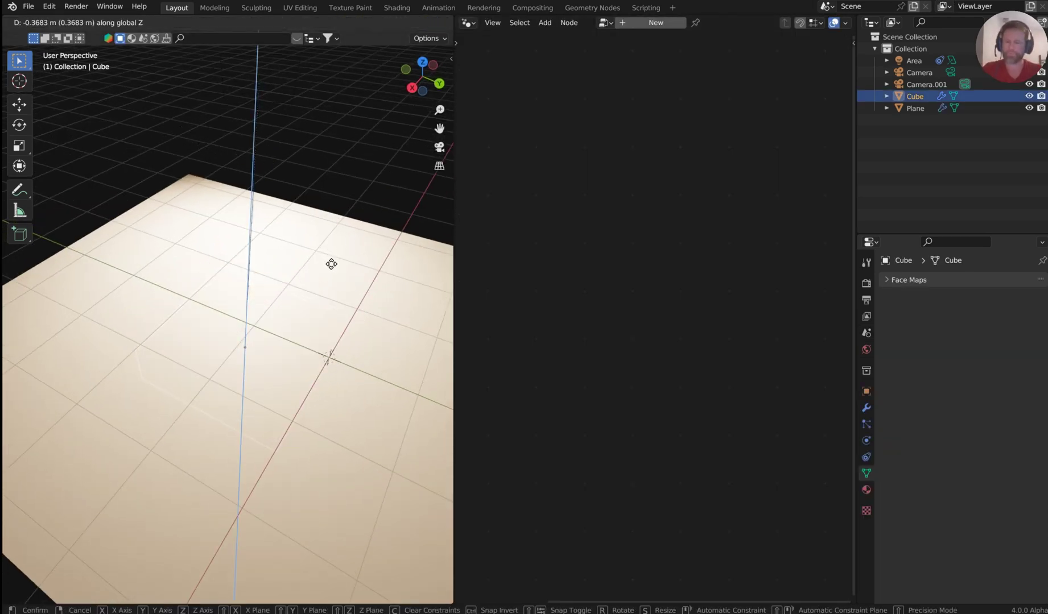
left_click(331, 266)
Select the floor plane, show the Geometry Node Editor and create a new node tree on the plane.
middle_click_drag(330, 311, 324, 283)
left_click(317, 286)
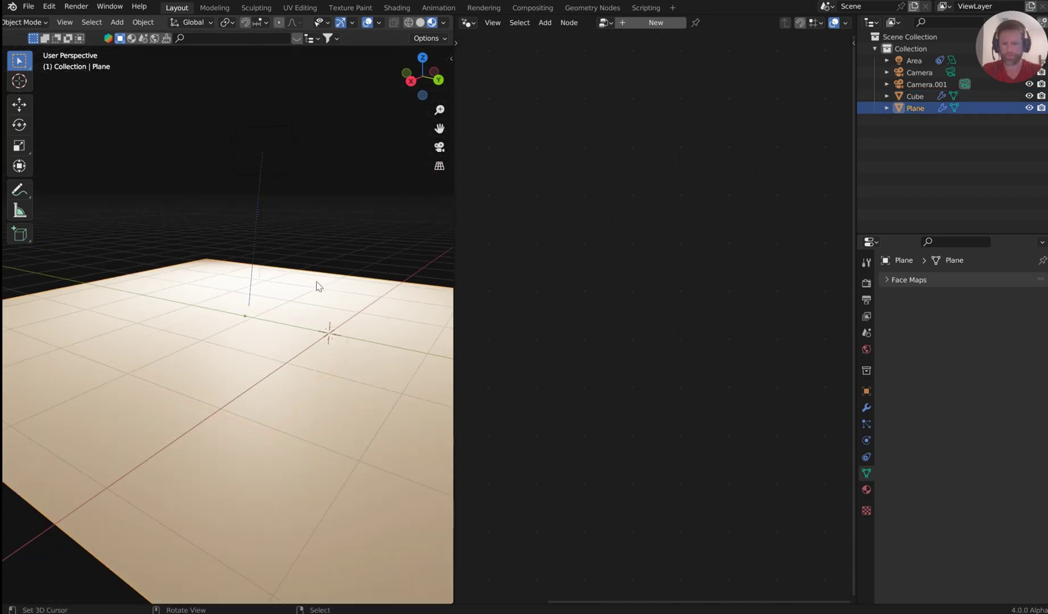
left_click(468, 22)
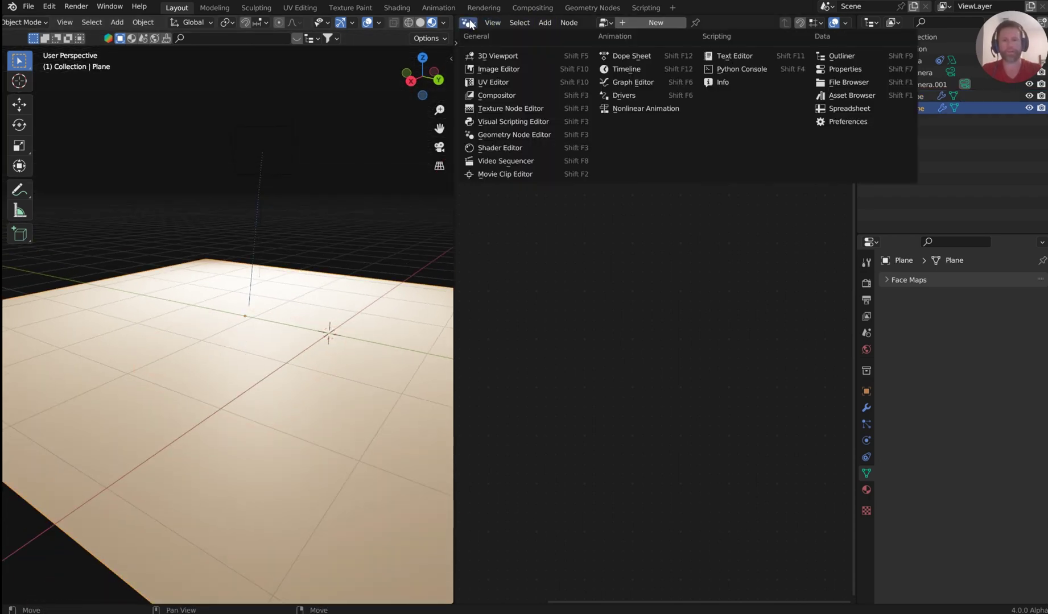
left_click(499, 137)
left_click(639, 24)
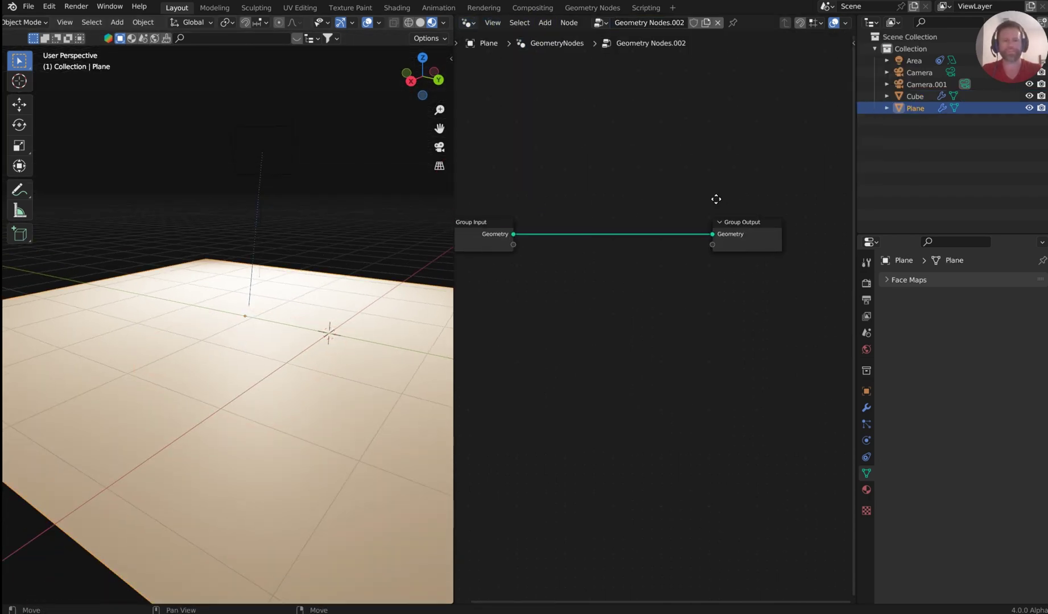
Insert an Instance on Points node between the Group Input and Group Output nodes.
key("shift+a")
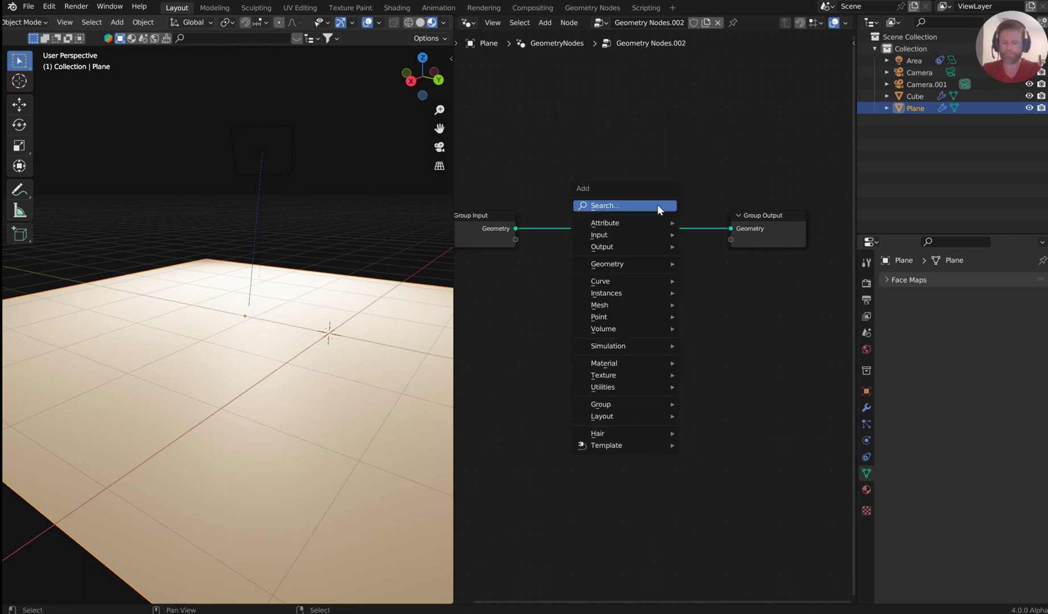
type("instance on")
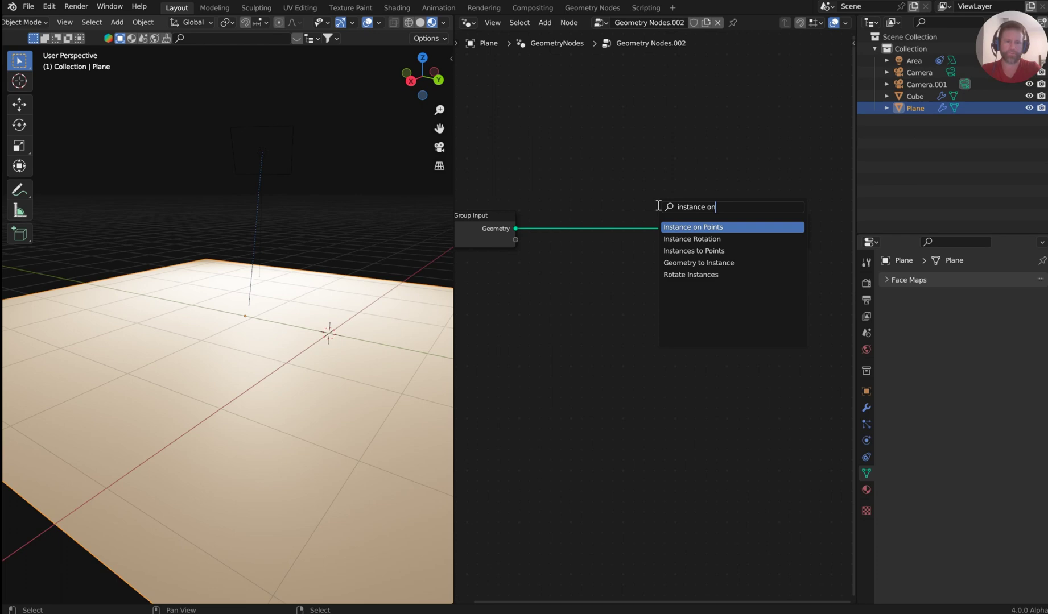
key("Return")
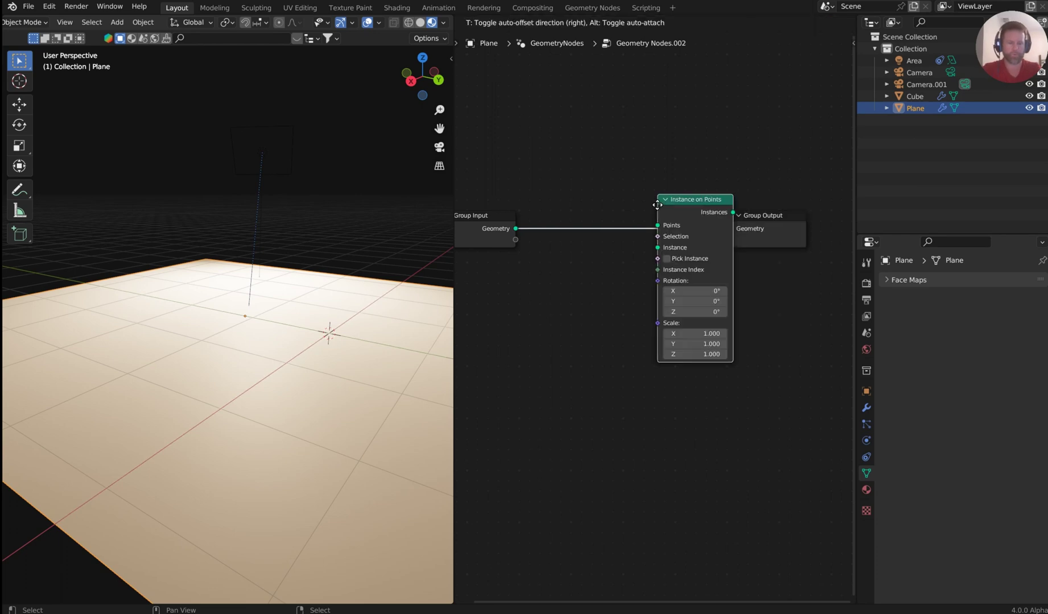
left_click(616, 206)
Add a Grid node feeding its mesh into the Points input, and move the Group Input node out of the way.
key("shift+a")
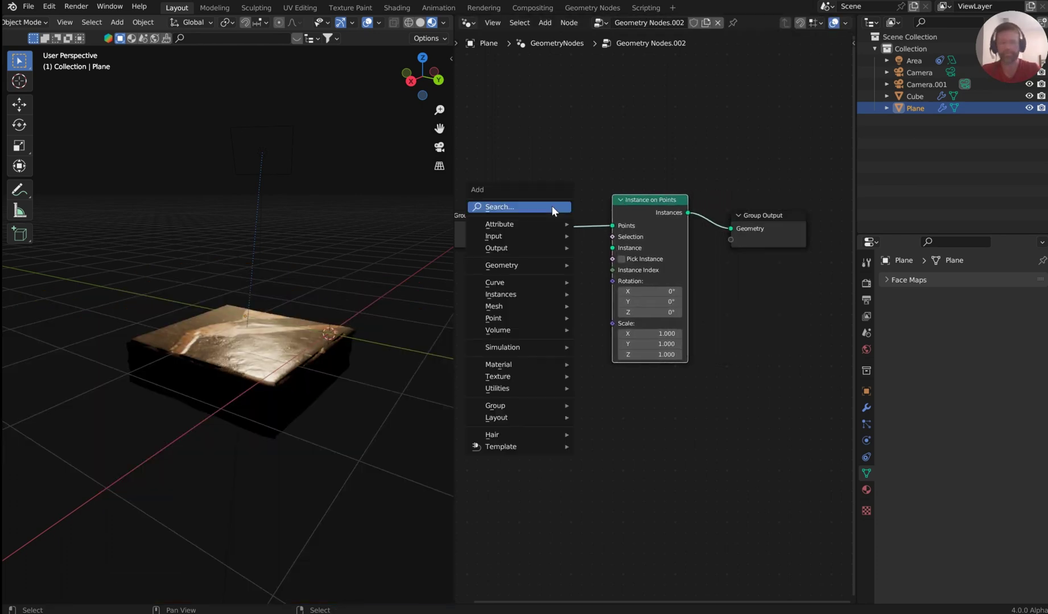
type("grid")
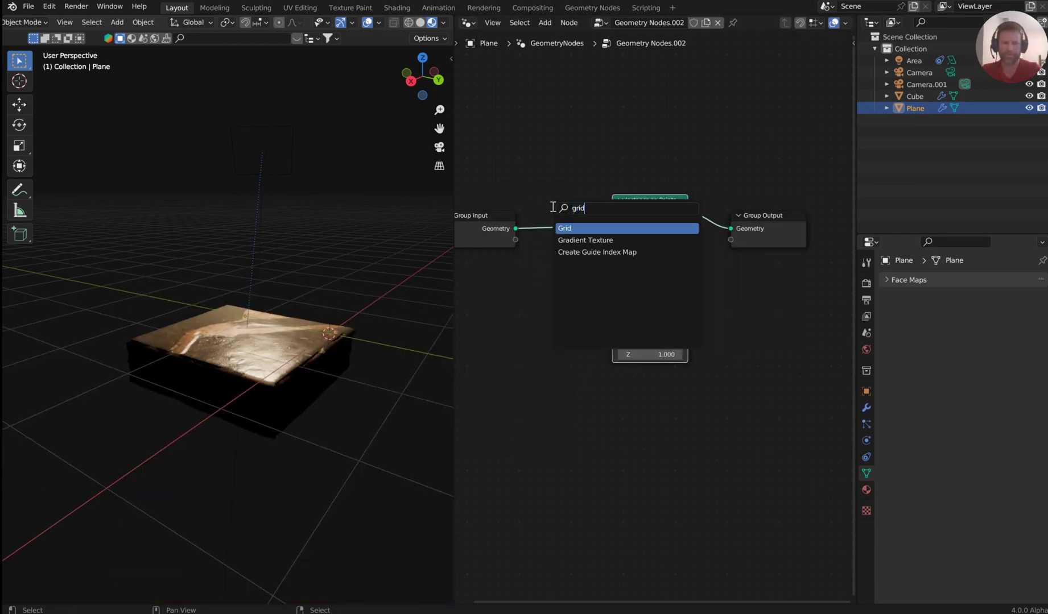
key("Return")
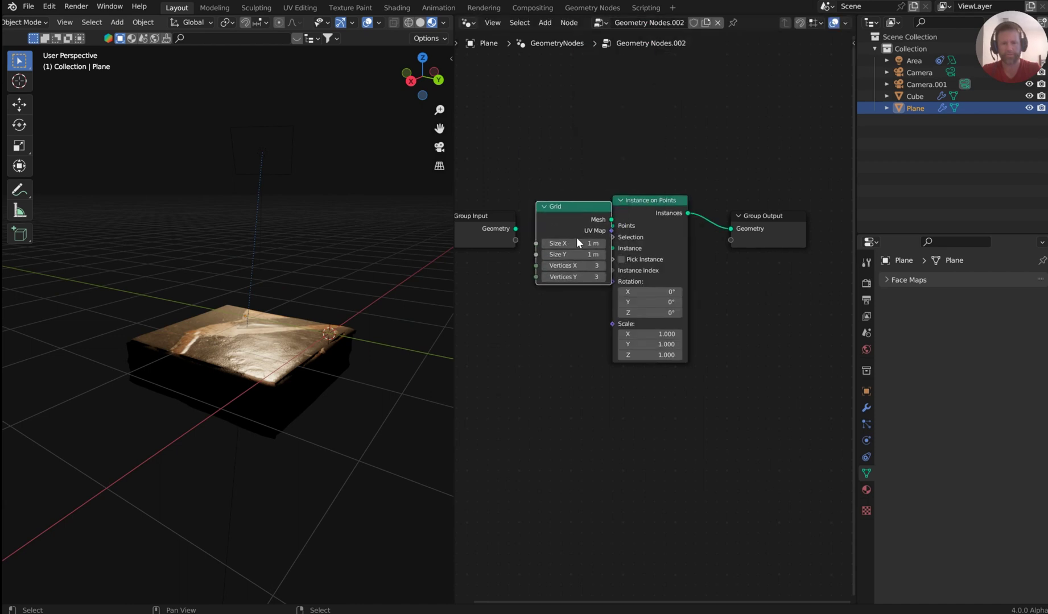
left_click(576, 237)
left_click_drag(495, 228, 449, 113)
scroll(591, 236, "down", 1)
middle_click_drag(709, 169, 624, 214)
scroll(683, 197, "up", 1)
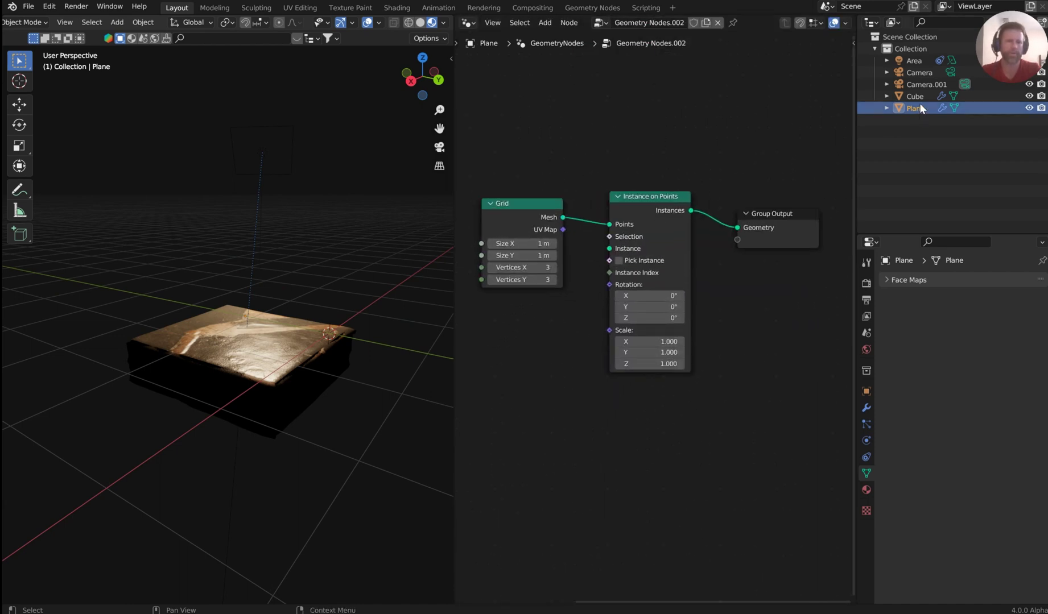
Bring the Cube into the node tree as the Instance source and set the instance scale to 0.2 on all axes.
left_click_drag(920, 95, 632, 251)
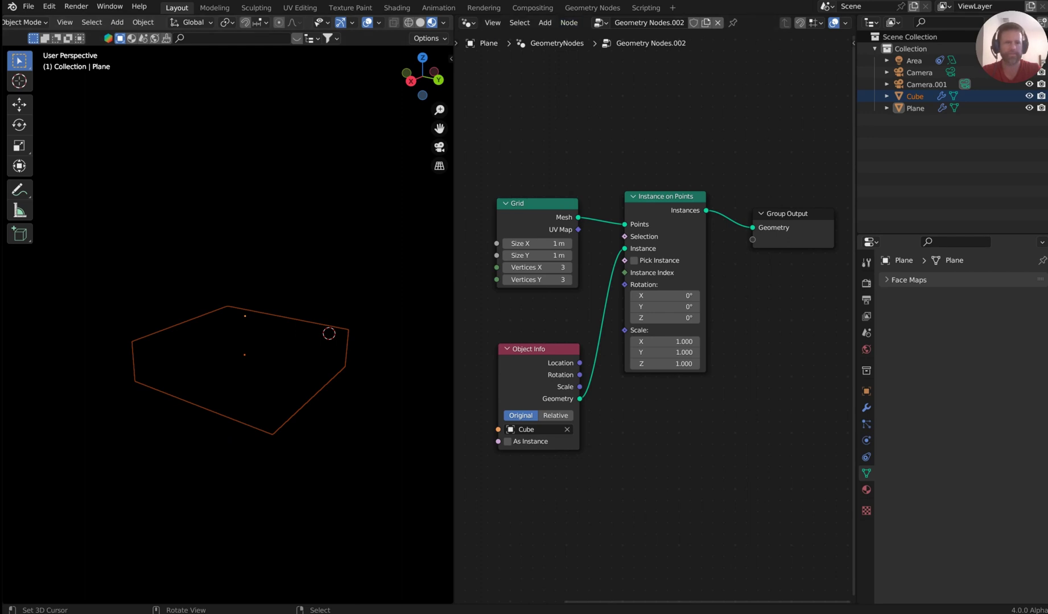
scroll(300, 173, "down", 6)
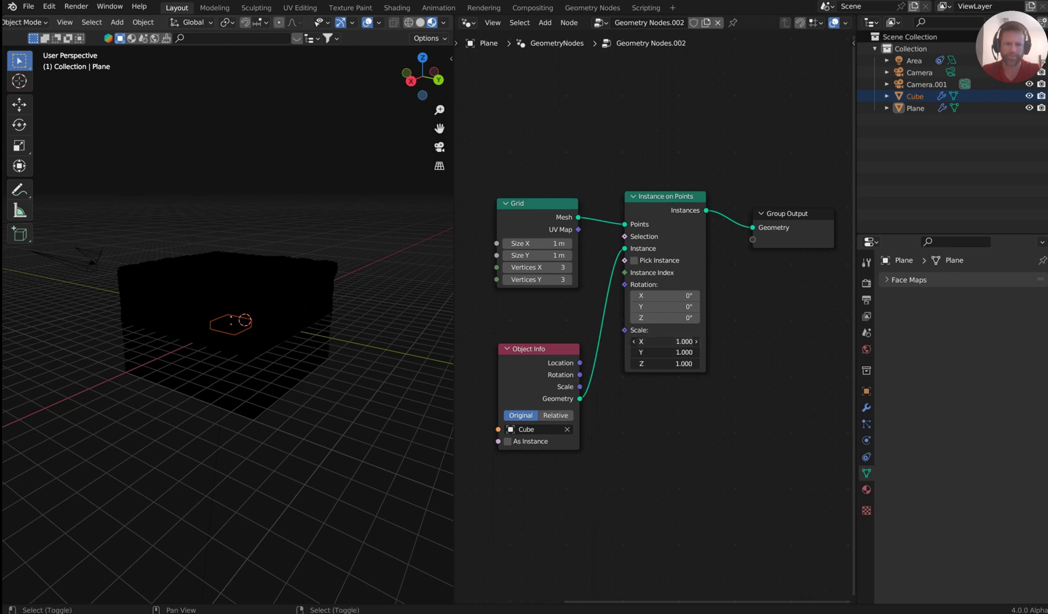
left_click_drag(665, 342, 669, 367)
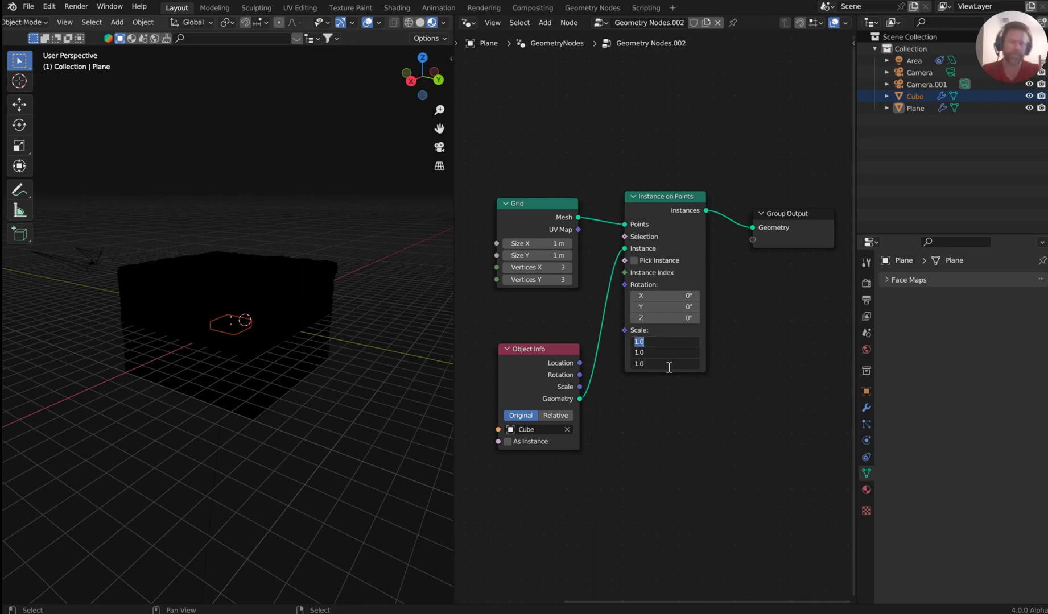
type(".")
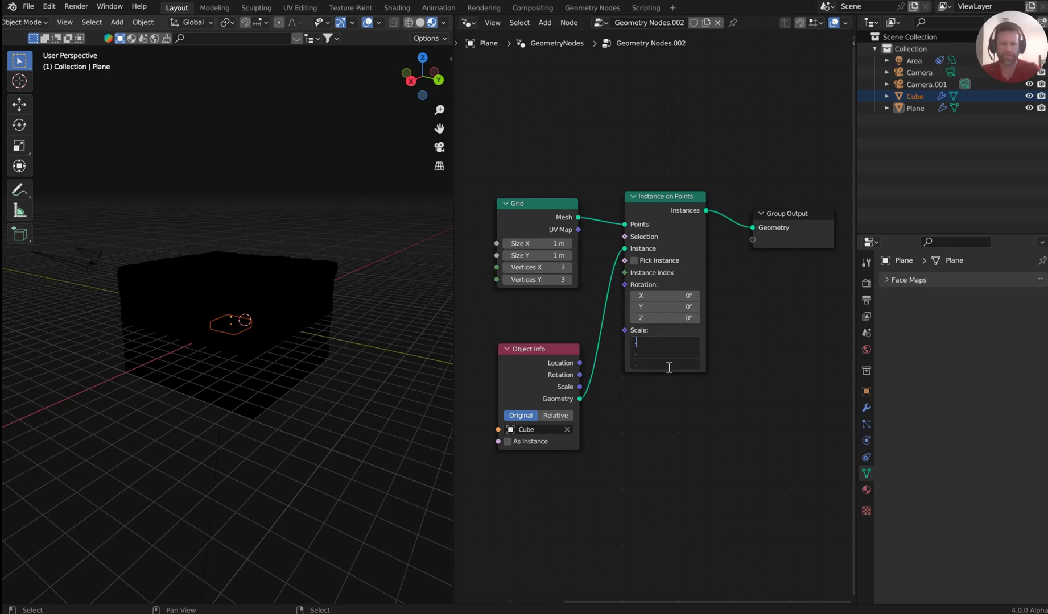
type("2")
key("Return")
middle_click_drag(297, 277, 297, 321)
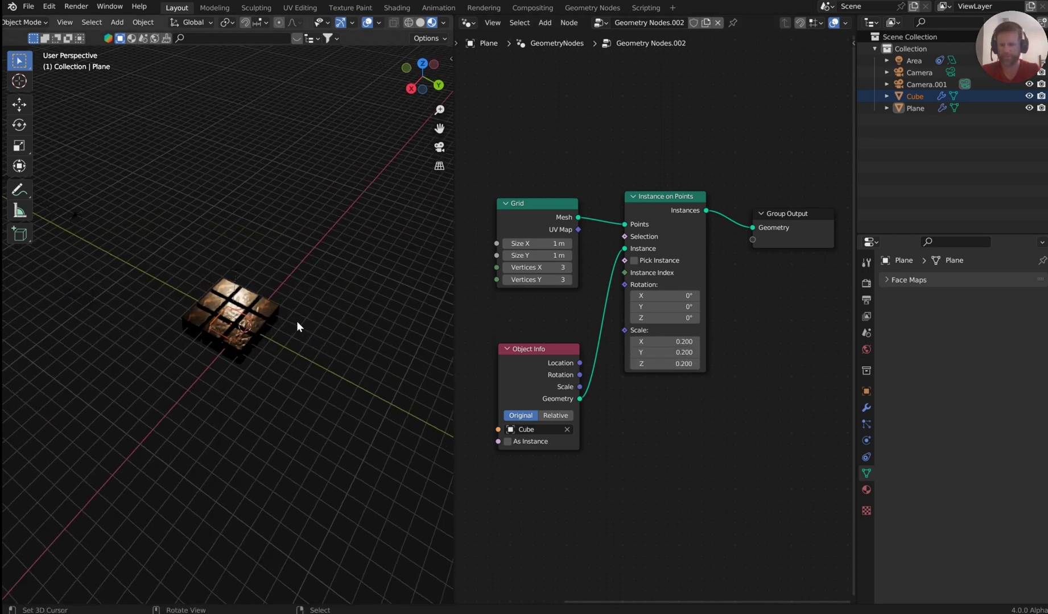
scroll(296, 321, "up", 8)
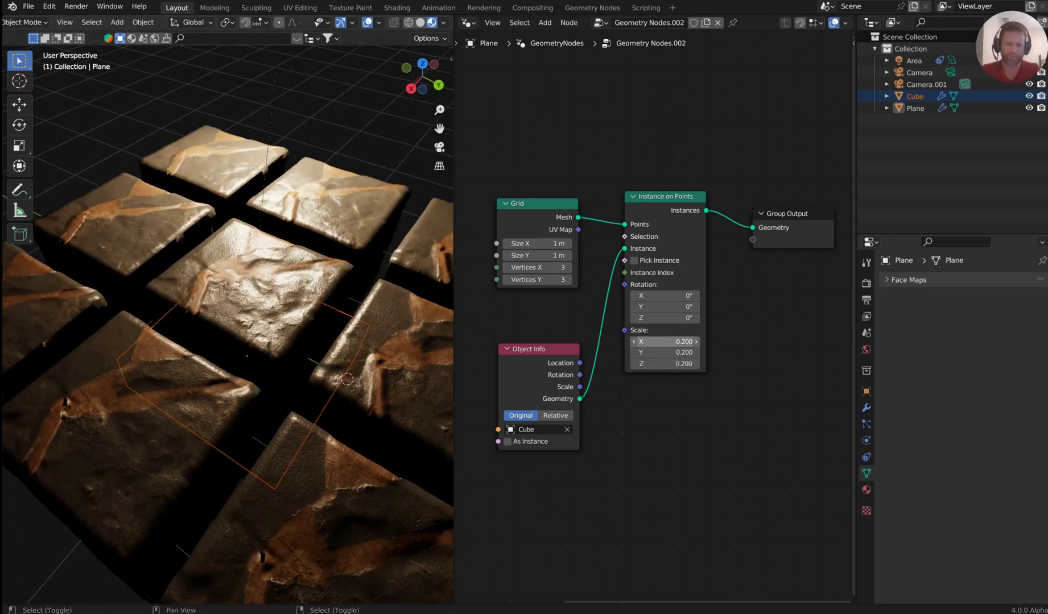
Set the instance scale to 0.1 on all axes, compare the instances with the original cube and reselect the plane.
left_click_drag(666, 341, 666, 365)
type(".")
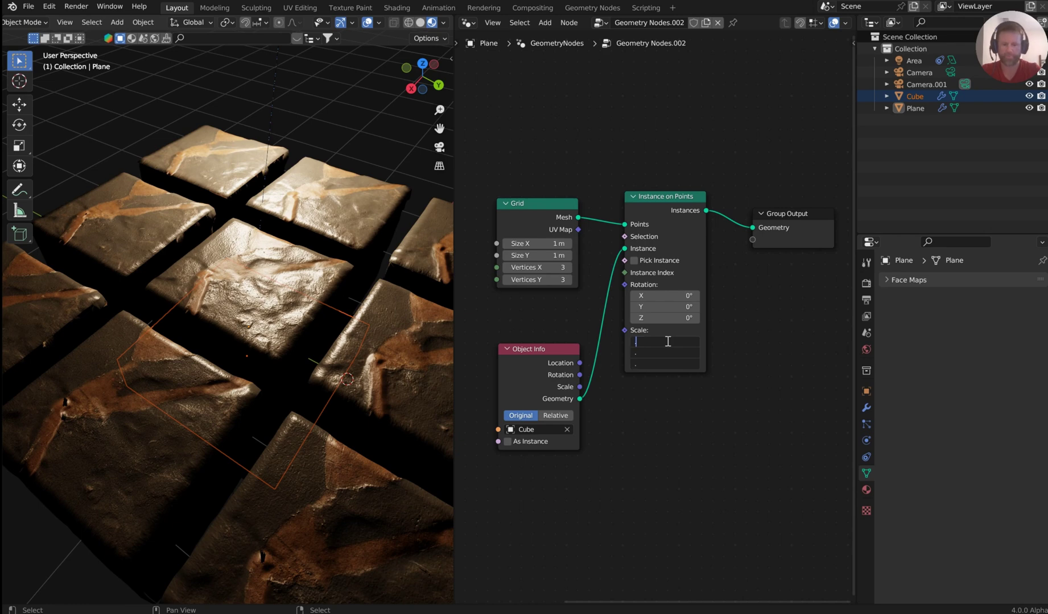
type("1")
key("Return")
right_click(278, 384)
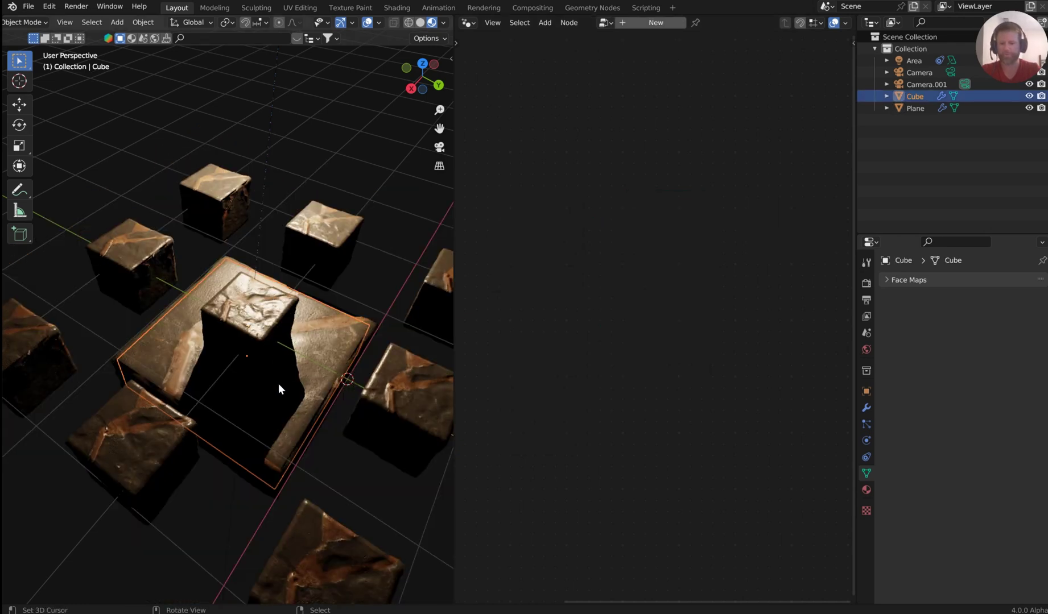
scroll(278, 382, "down", 4)
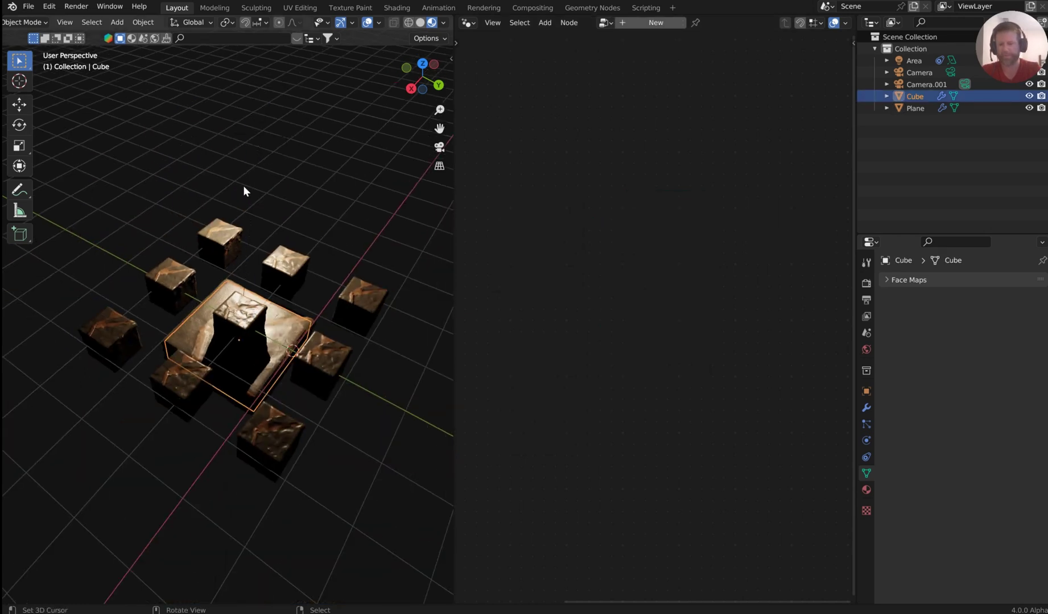
left_click(237, 315)
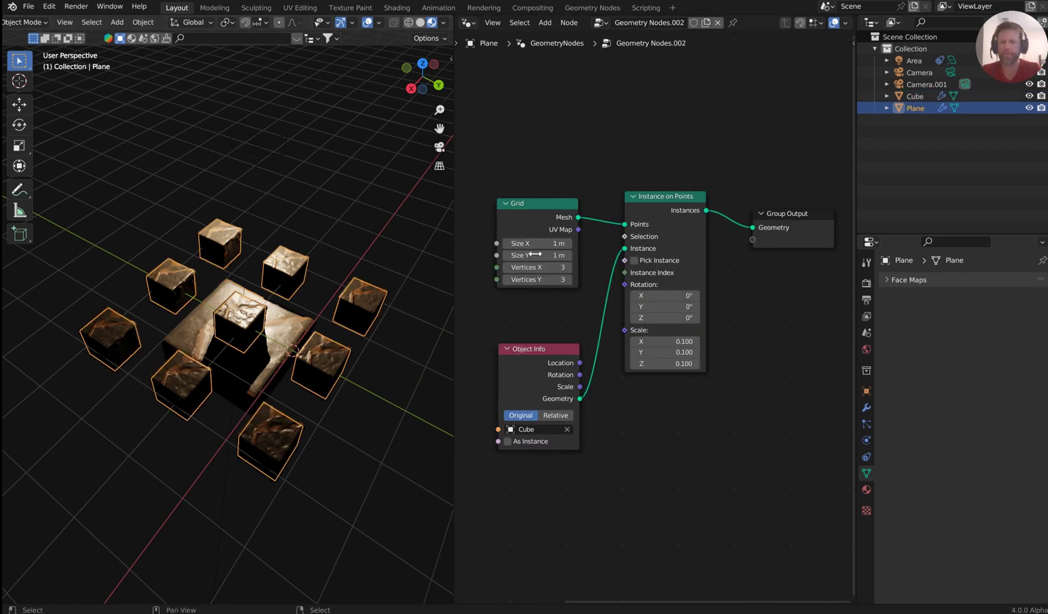
Set the Grid node's Size X and Size Y to 3 m.
middle_click_drag(617, 227, 685, 224)
middle_click_drag(668, 221, 657, 220)
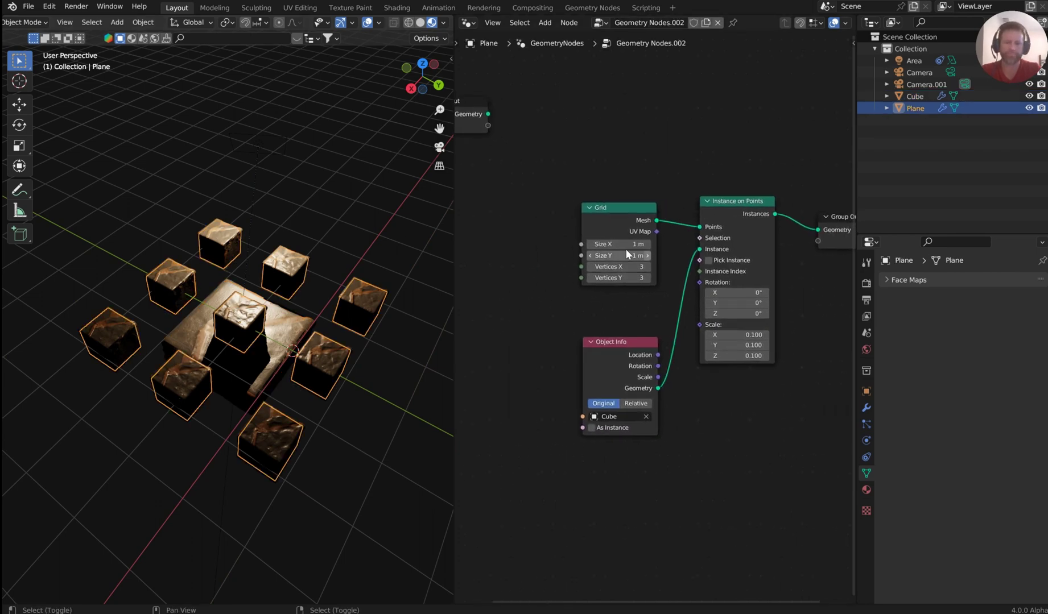
mouse_move(630, 244)
left_mouse_down("shift")
mouse_move(643, 256)
mouse_move(663, 248)
mouse_move(614, 249)
mouse_move(711, 249)
mouse_move(545, 227)
left_mouse_up("shift")
scroll(363, 183, "down", 4)
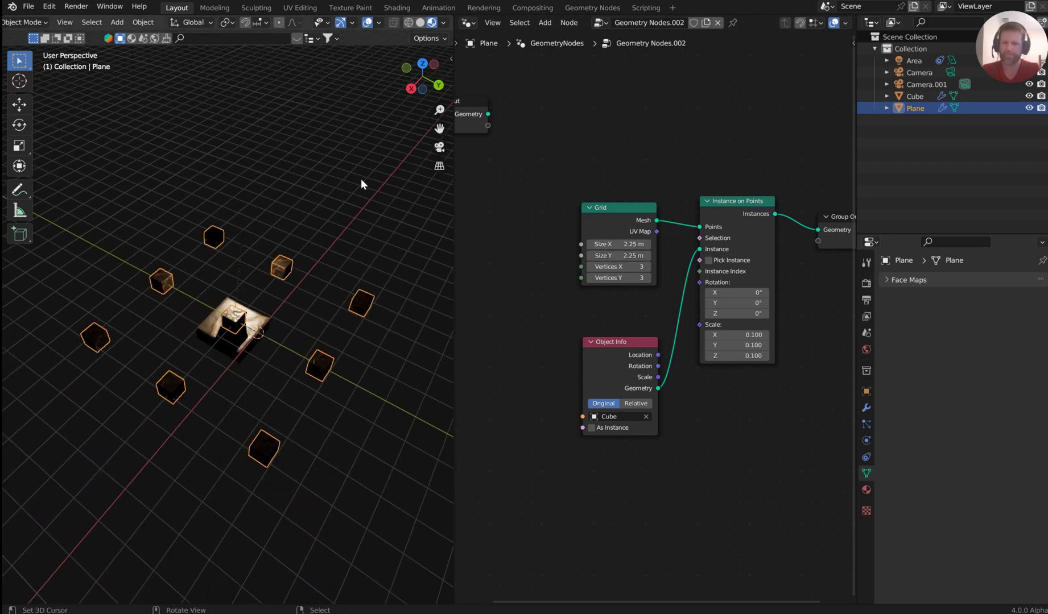
left_click(618, 244)
type("3")
key("Return")
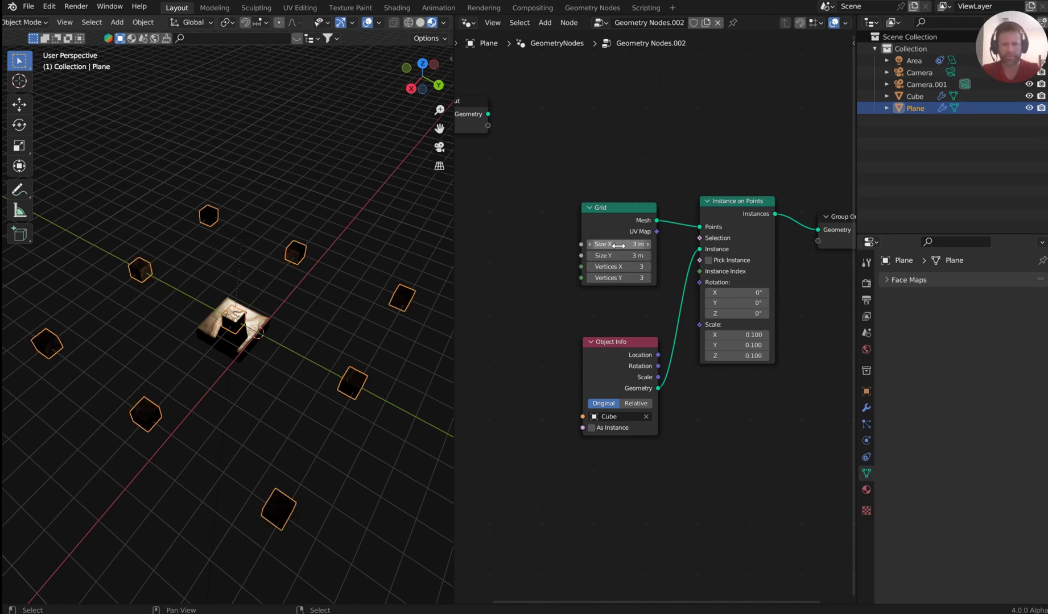
Set the Grid node's Vertices X and Y to 16 and check the tile spacing in top view.
left_click_drag(617, 267, 618, 278, "shift")
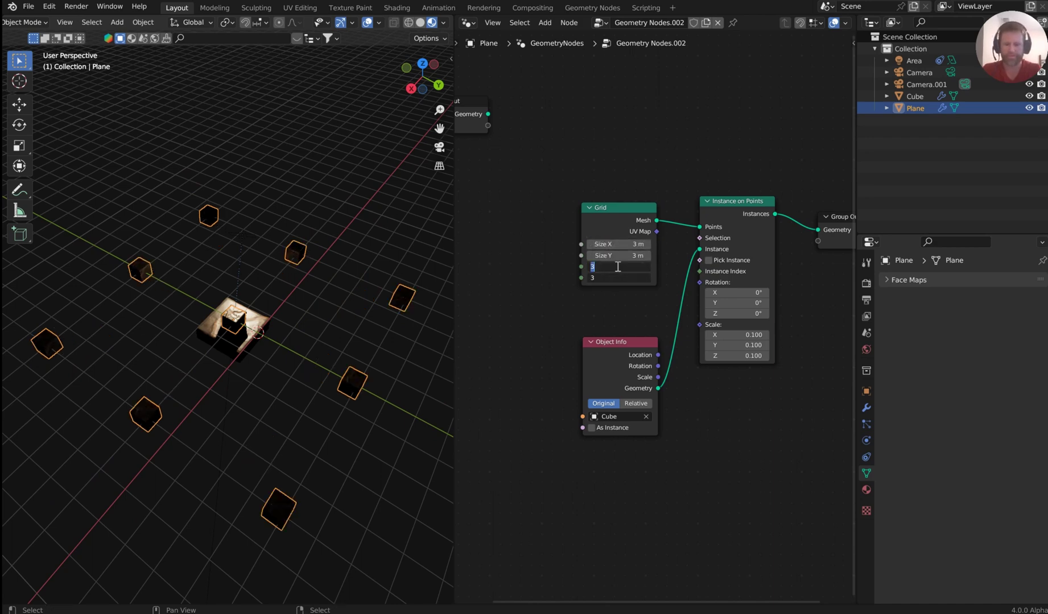
key("Return")
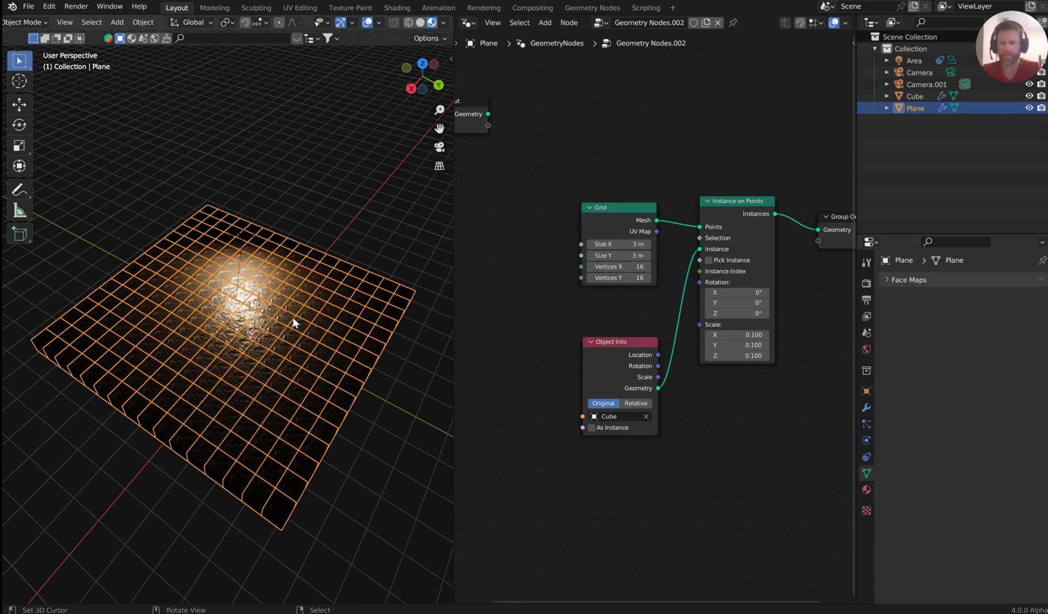
mouse_move(293, 317)
middle_mouse_down()
mouse_move(280, 332)
mouse_move(298, 330)
middle_mouse_up()
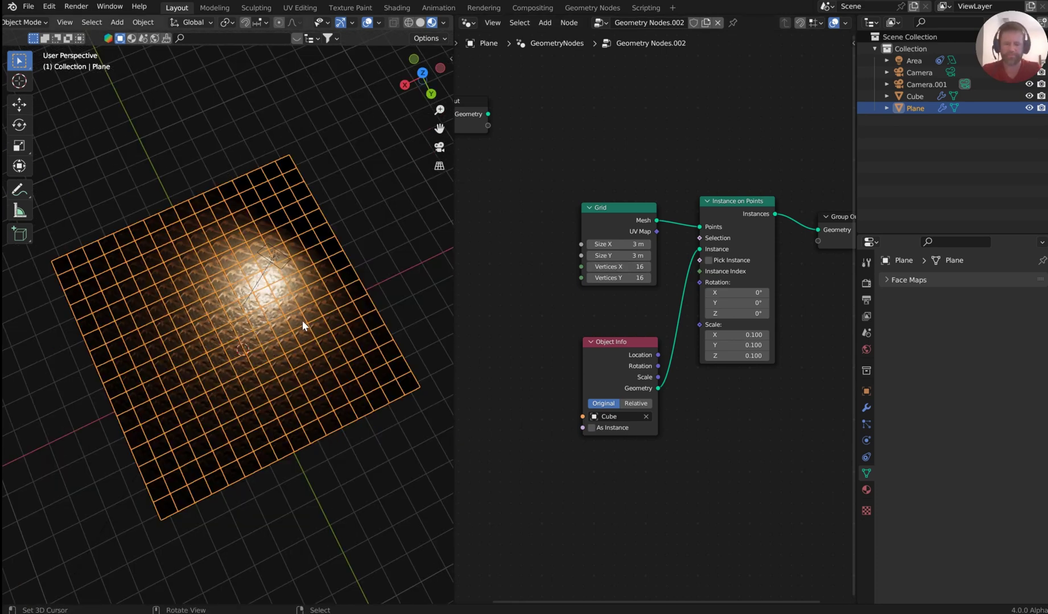
key("KP_7")
scroll(300, 318, "up", 3)
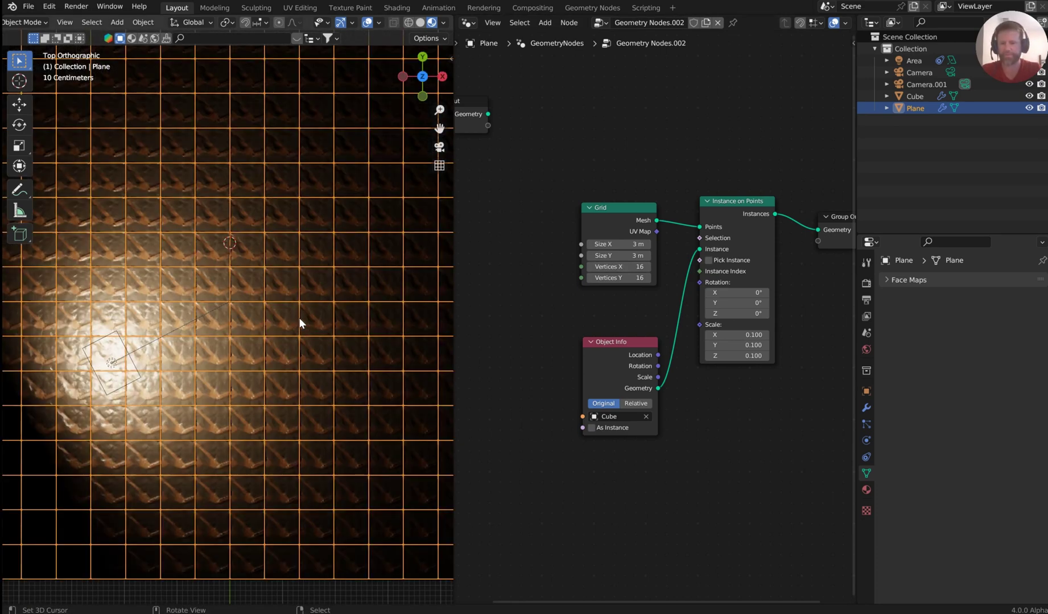
scroll(300, 318, "up", 4)
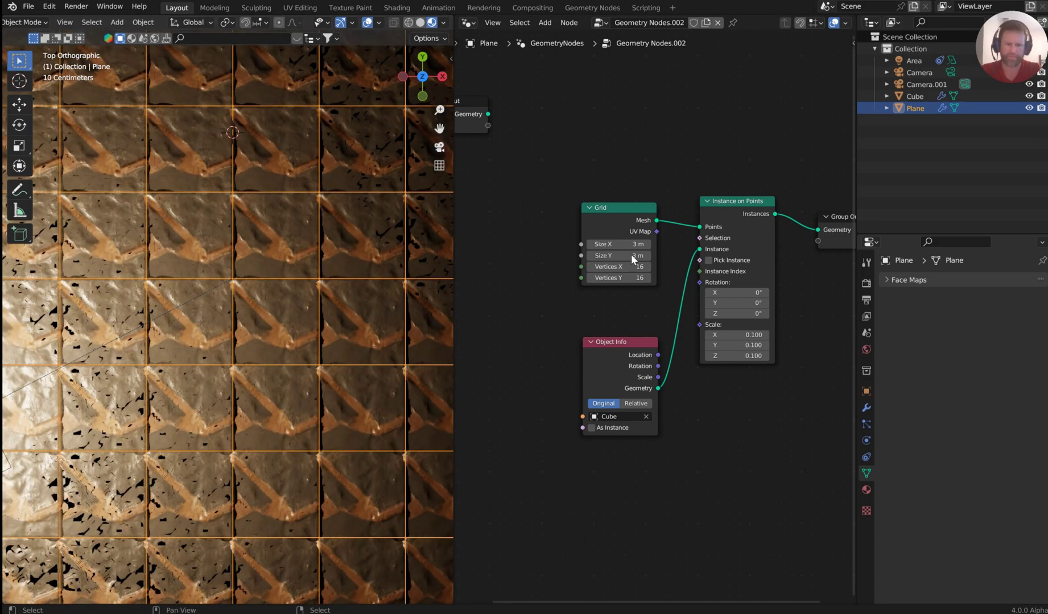
Switch the Cube's Object Info node to Relative, set the Grid's Size X and Y to 1.18 m and check the gaps between tiles.
left_click(637, 402)
scroll(250, 381, "down", 3)
middle_click_drag(250, 382, 345, 354)
left_click_drag(624, 244, 589, 255)
key("KP_7")
scroll(370, 343, "up", 2)
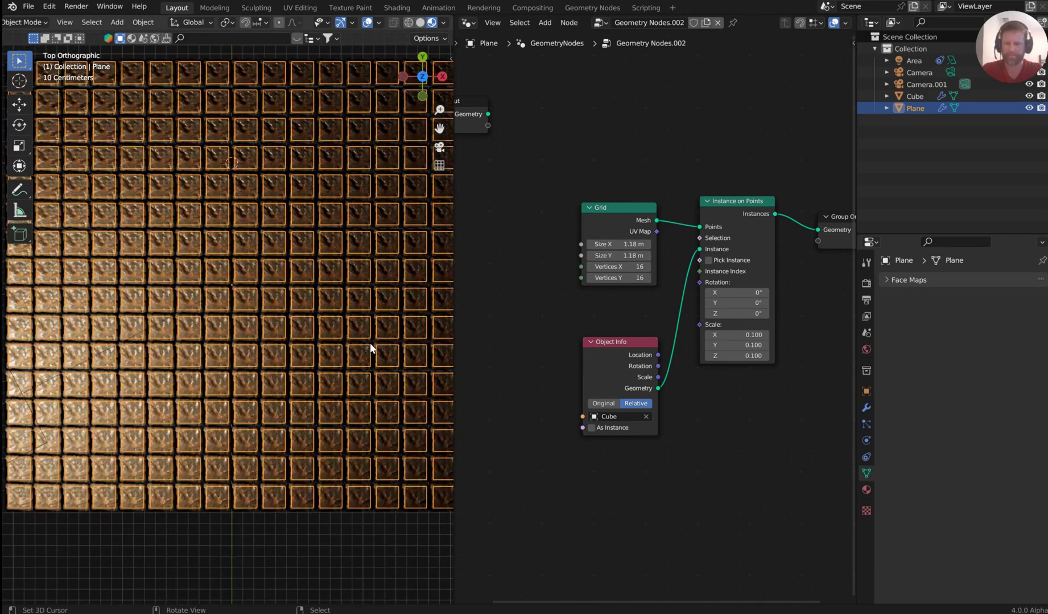
scroll(370, 343, "up", 10)
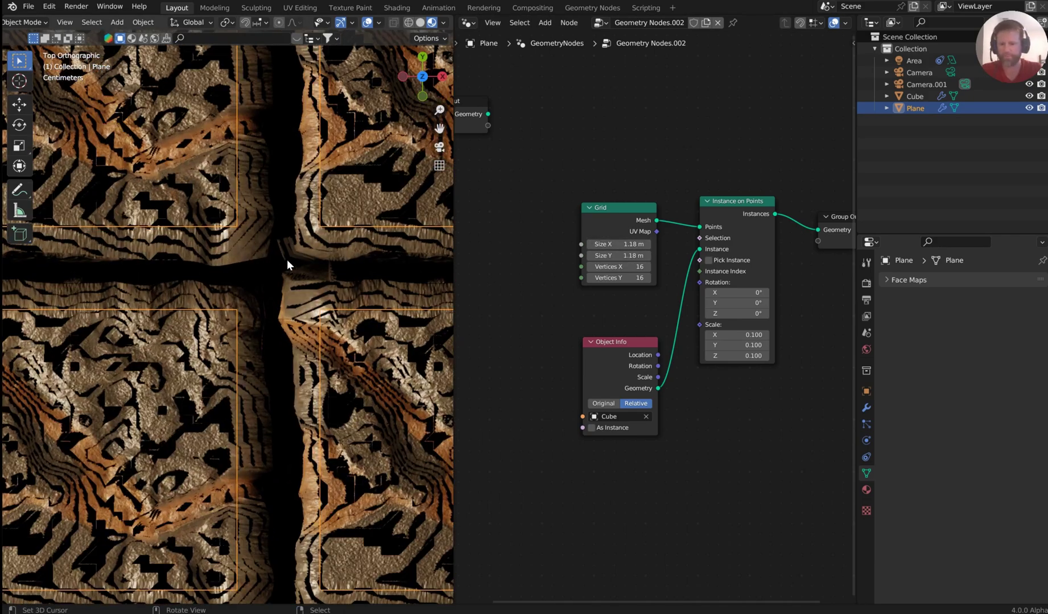
scroll(333, 236, "down", 8)
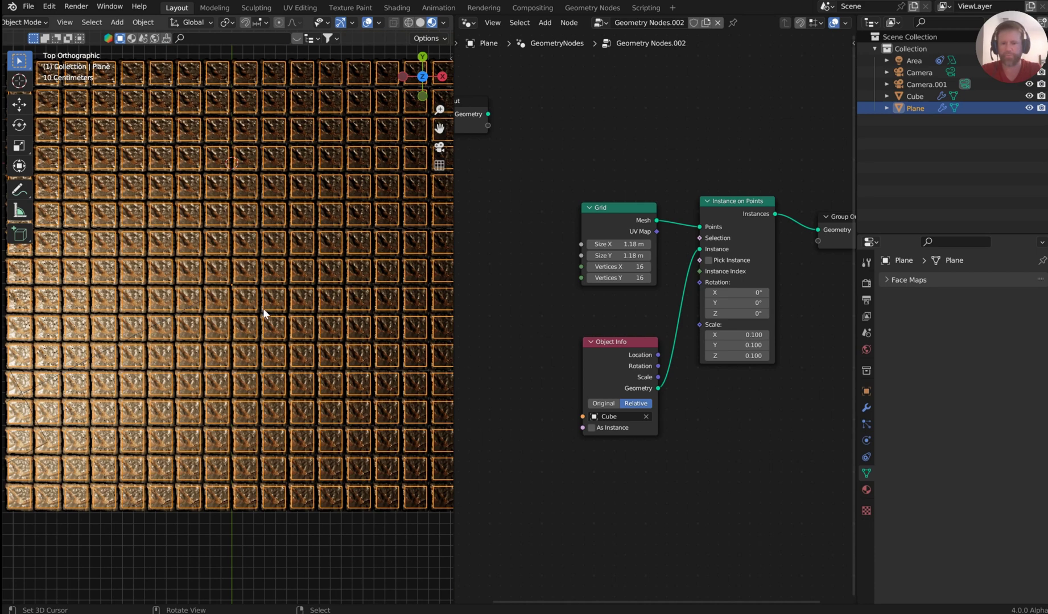
middle_click_drag(262, 309, 336, 248)
Spread out the node layout, moving Instance on Points and Group Output away from the Grid and Object Info nodes.
key("Home")
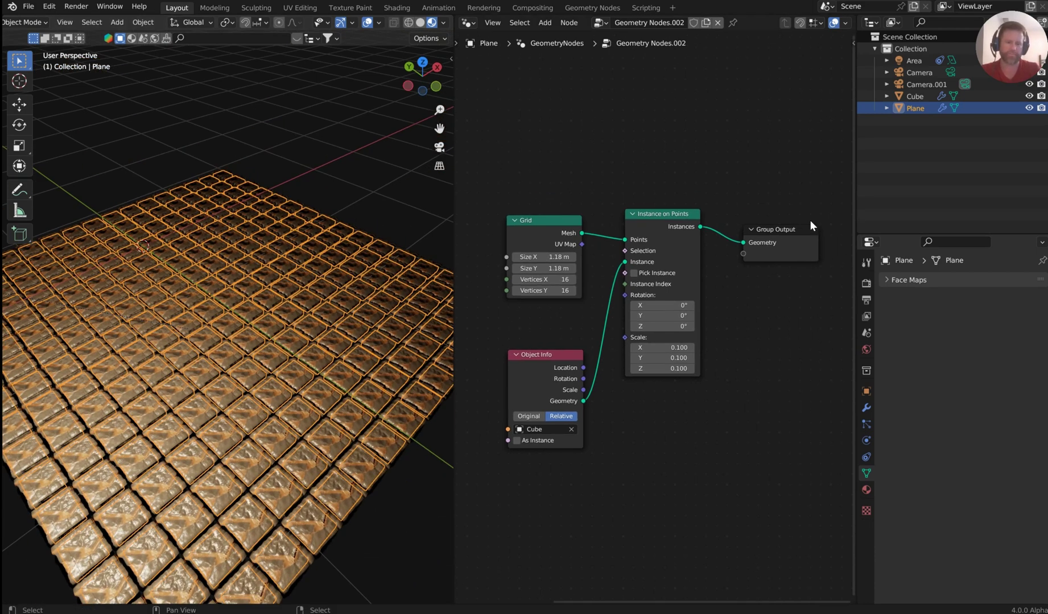
left_click(790, 227)
left_click_drag(786, 231, 815, 163)
left_click_drag(583, 226, 600, 218)
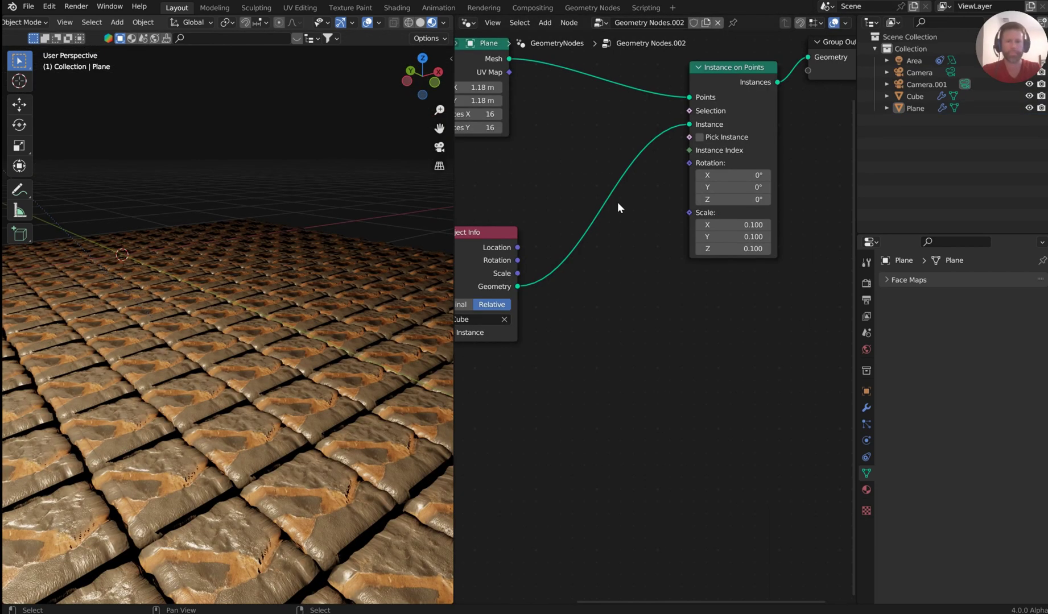
scroll(617, 202, "down", 3)
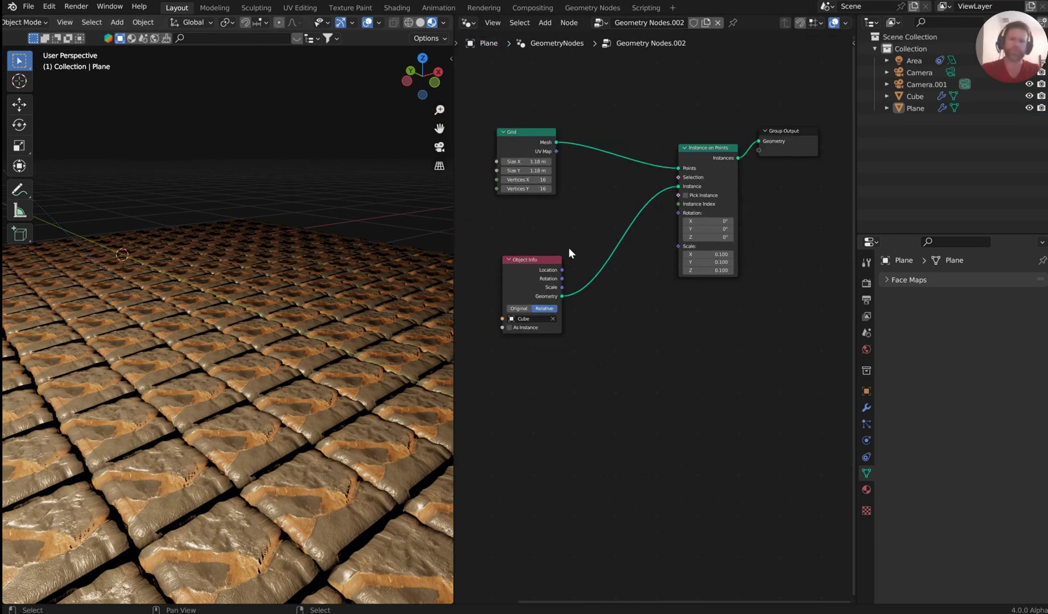
scroll(659, 272, "up", 3)
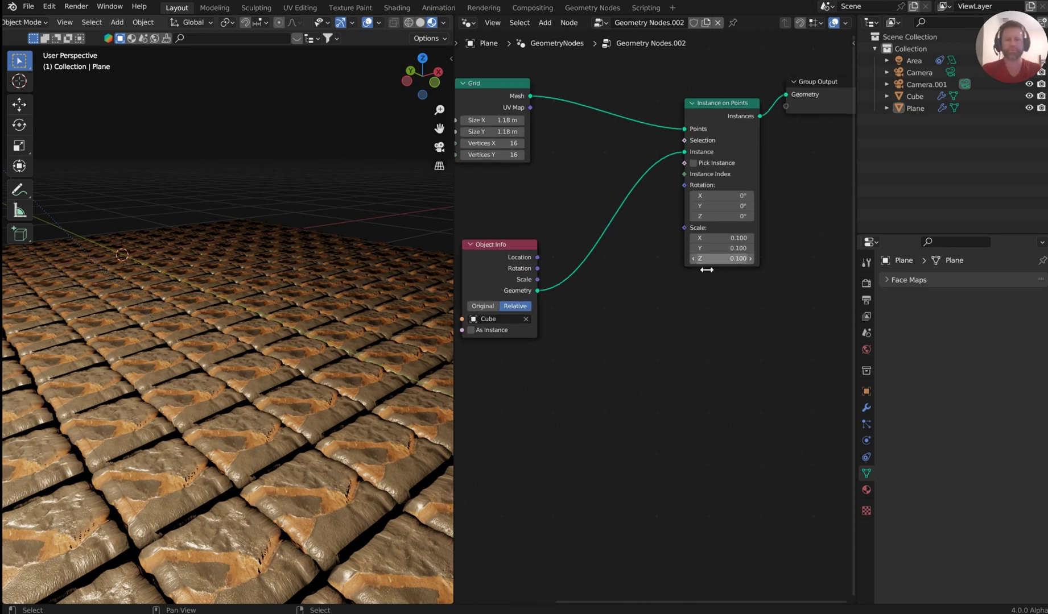
Add a Combine XYZ node below Instance on Points and link its Vector output to the Scale input.
key("shift+a")
left_click(641, 313)
type("combin")
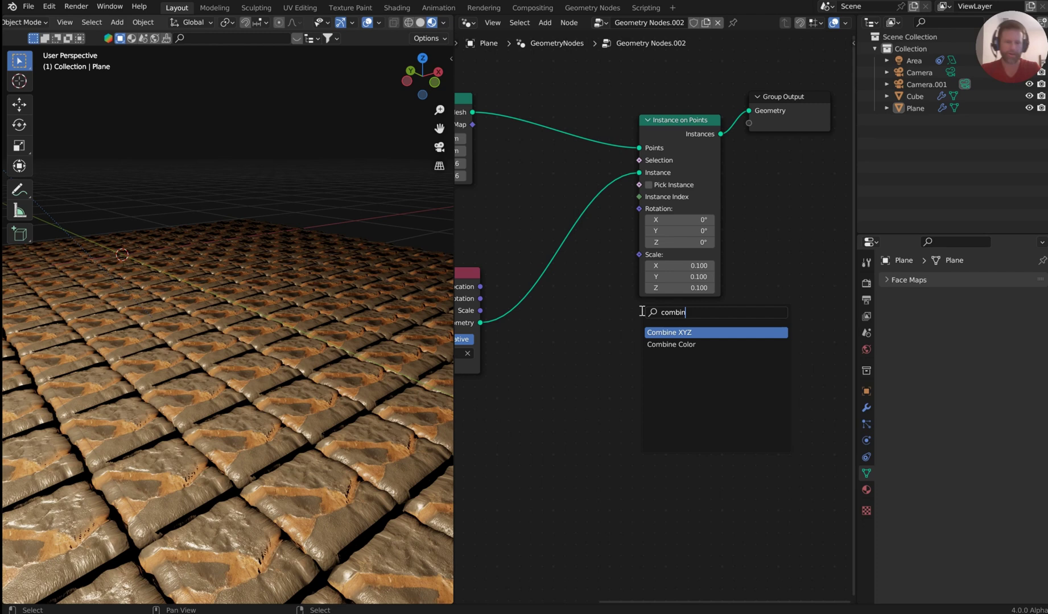
key("Return")
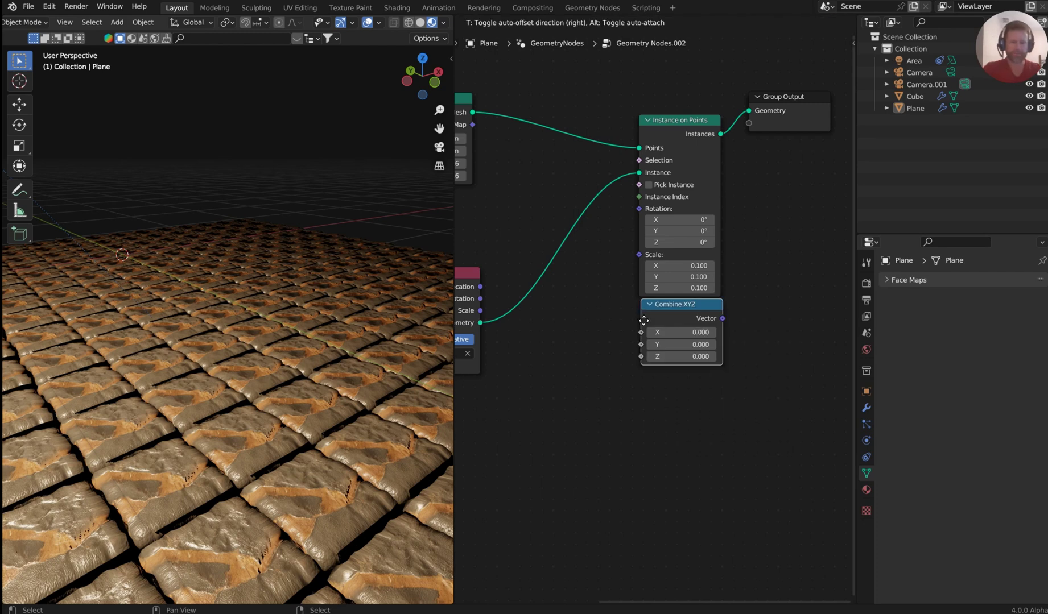
left_click(641, 334)
left_click_drag(720, 337, 635, 254)
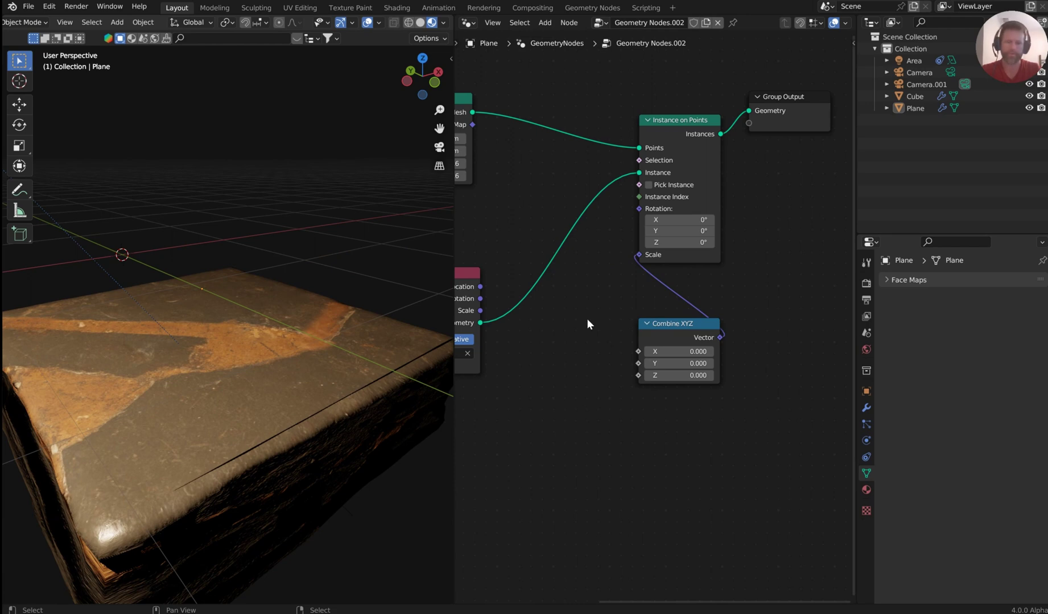
Add a Random Value node and place it to the lower left of the Combine XYZ node.
key("shift+a")
type("r")
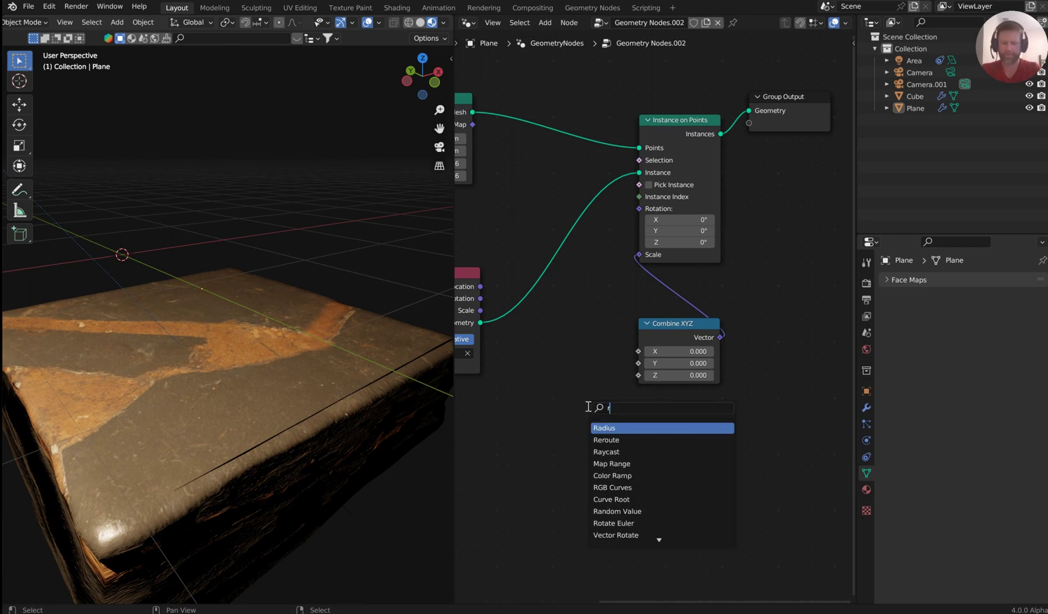
type("andom")
key("Return")
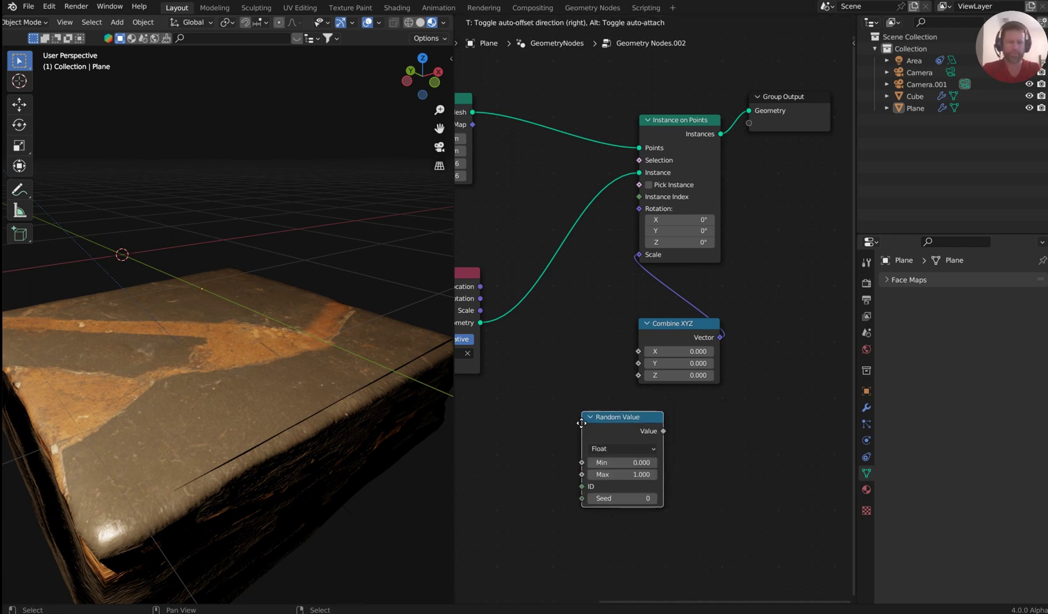
left_click(516, 402)
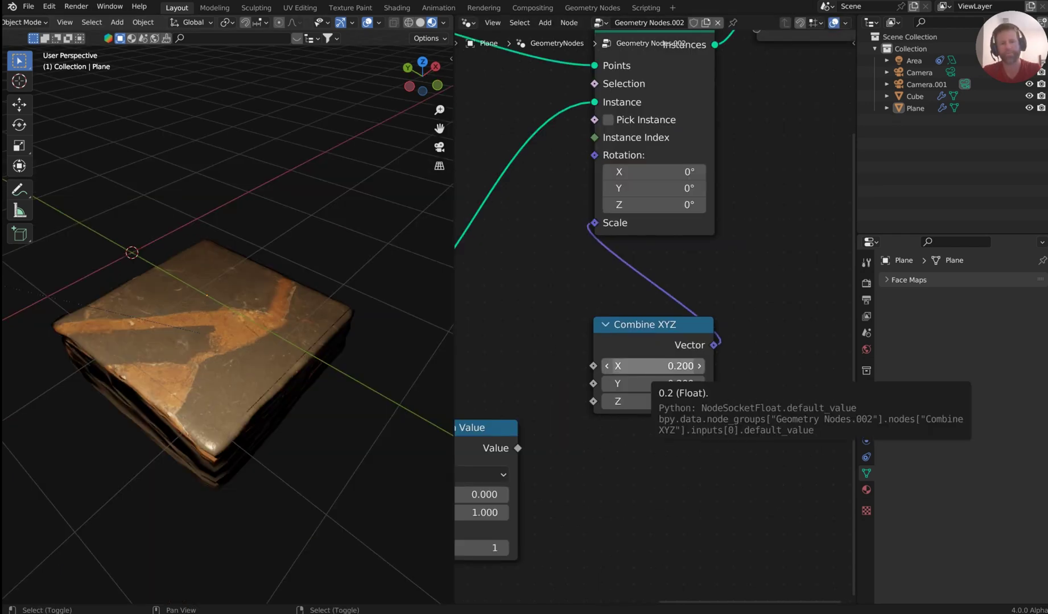
Set the Combine XYZ node's X and Y values to 0.1.
left_click_drag(666, 366, 666, 380)
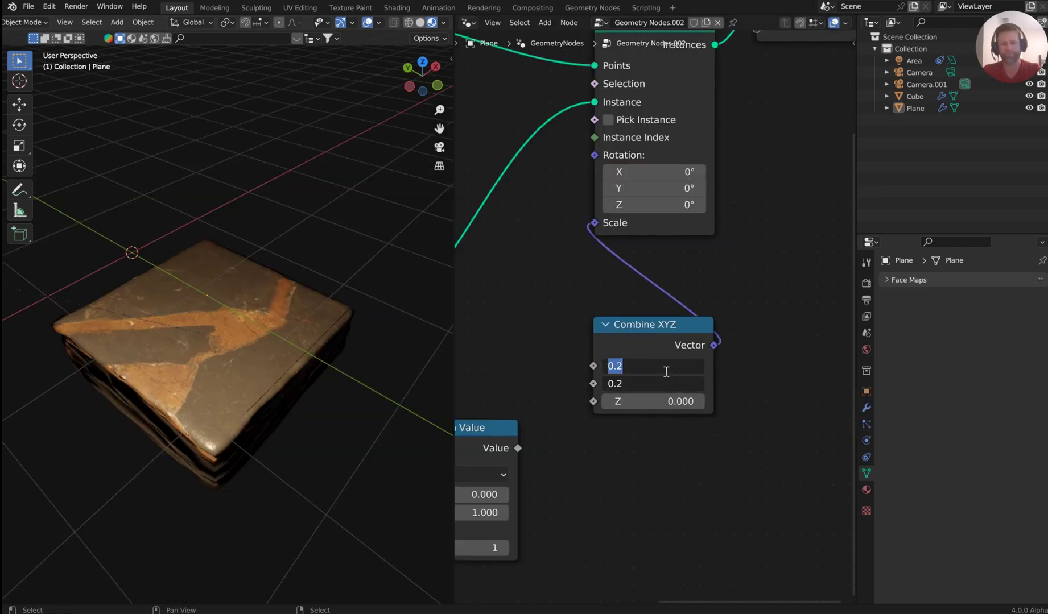
type("0.1")
key("Return")
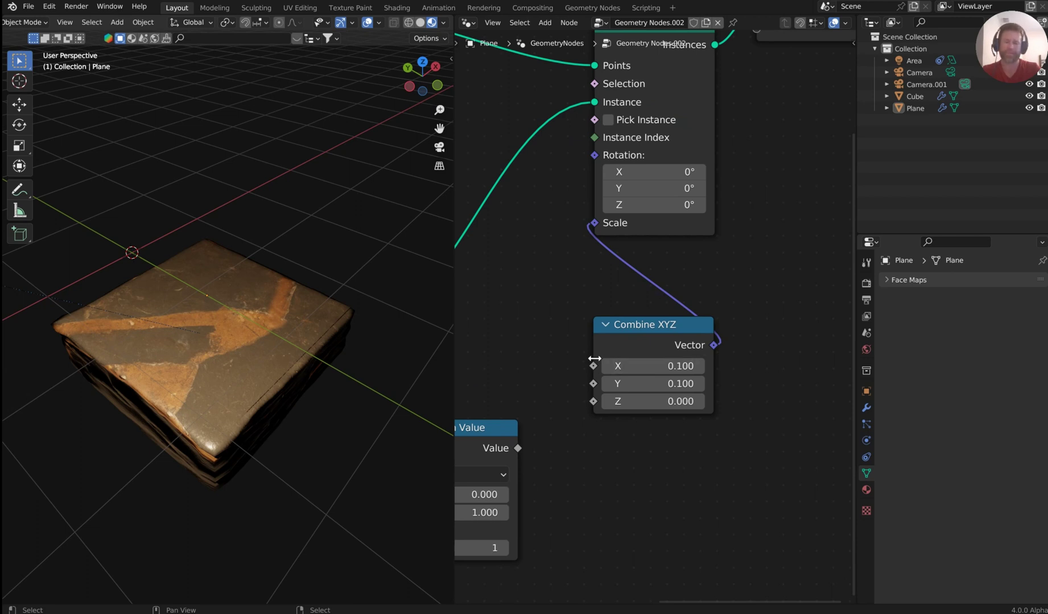
middle_click_drag(594, 359, 722, 254)
left_click_drag(576, 339, 579, 370)
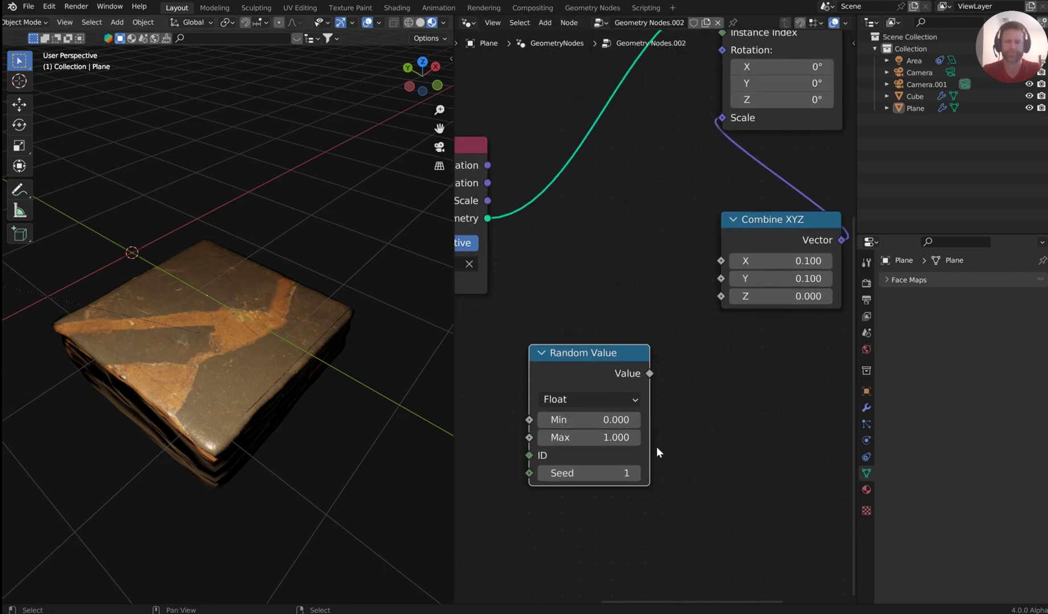
Set the Random Value node's Max to 0.1 and link its Value output to Combine XYZ's Z input.
left_click(610, 440)
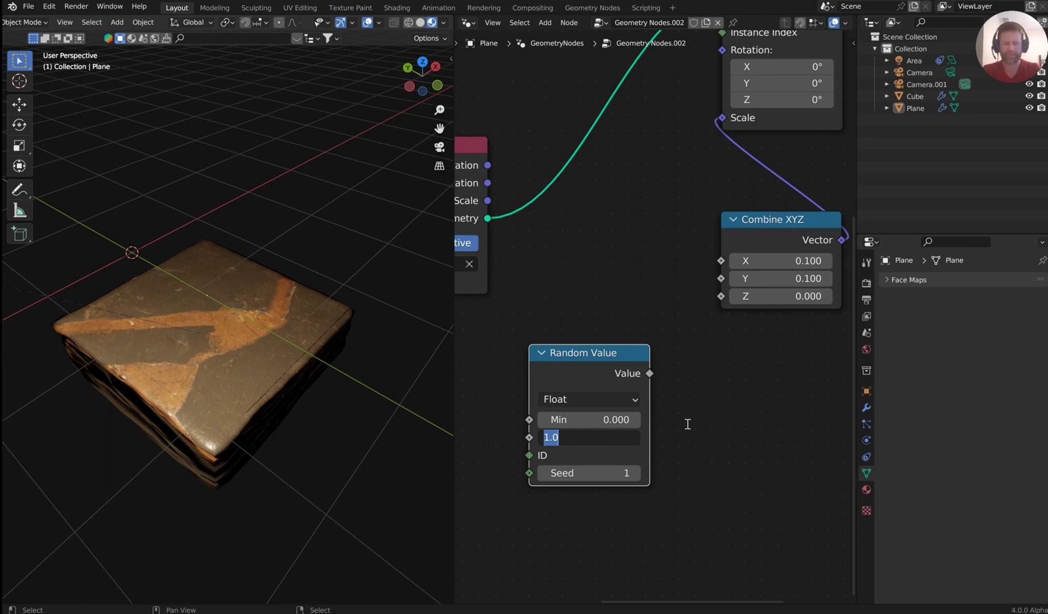
type("0.1")
key("Return")
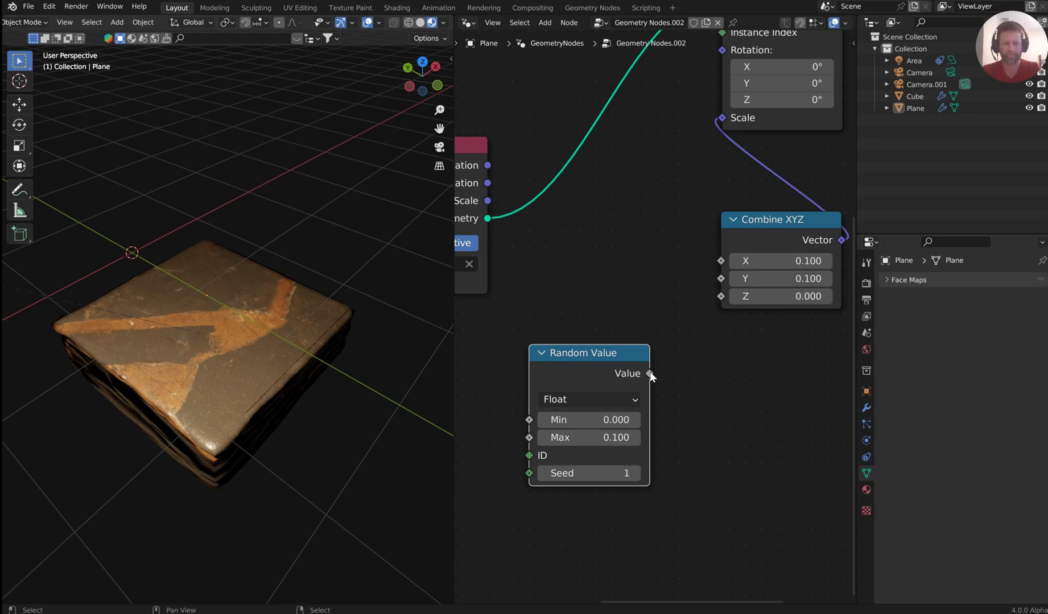
left_click_drag(649, 373, 729, 300)
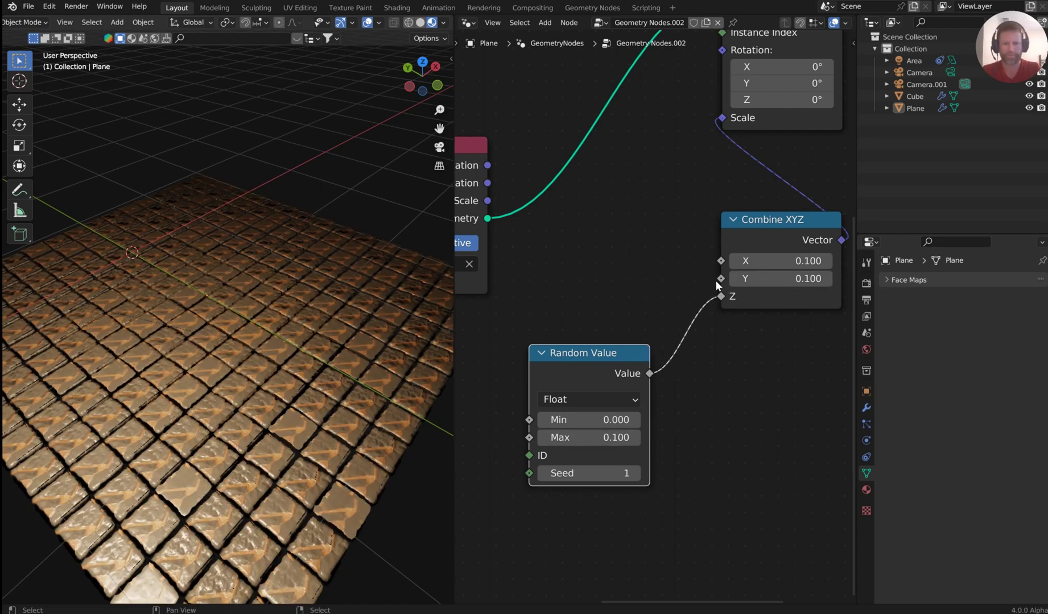
Move the Combine XYZ node closer to the Random Value node and check the tile heights from a low angle.
middle_click_drag(393, 406, 362, 370)
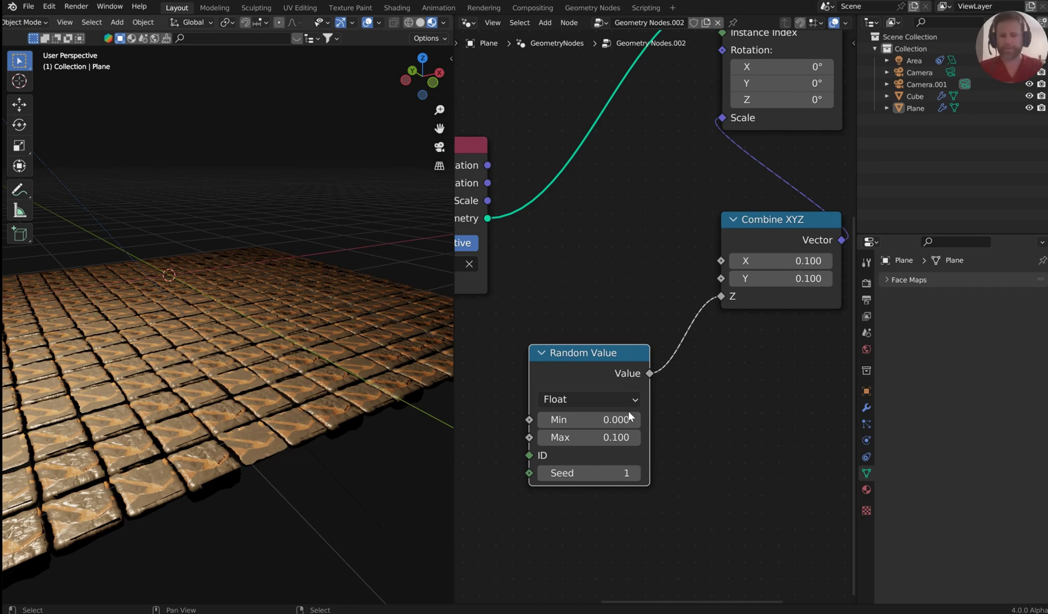
left_click_drag(773, 230, 718, 196)
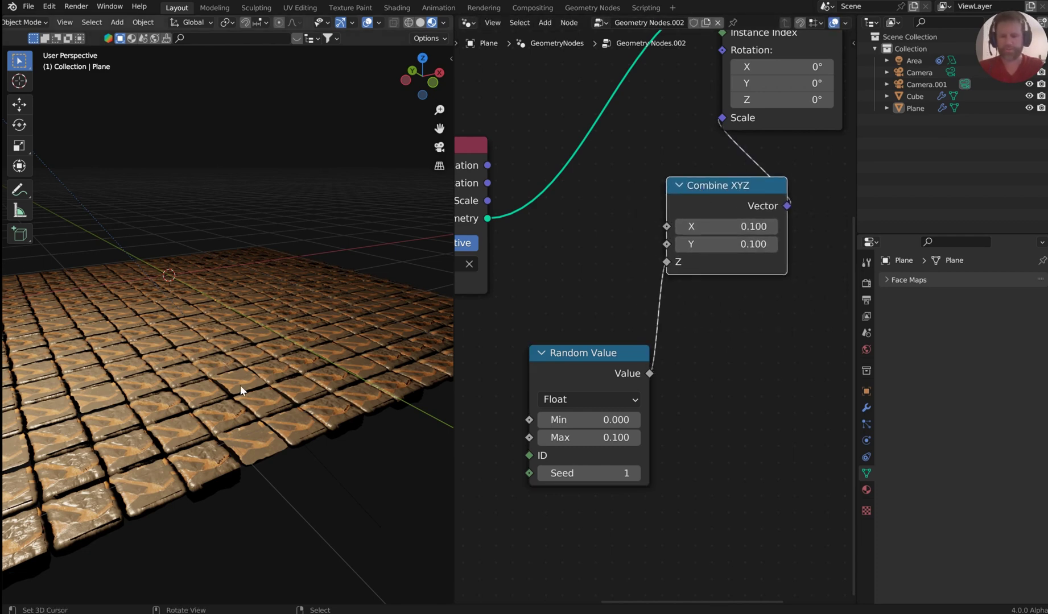
middle_click_drag(240, 384, 281, 358)
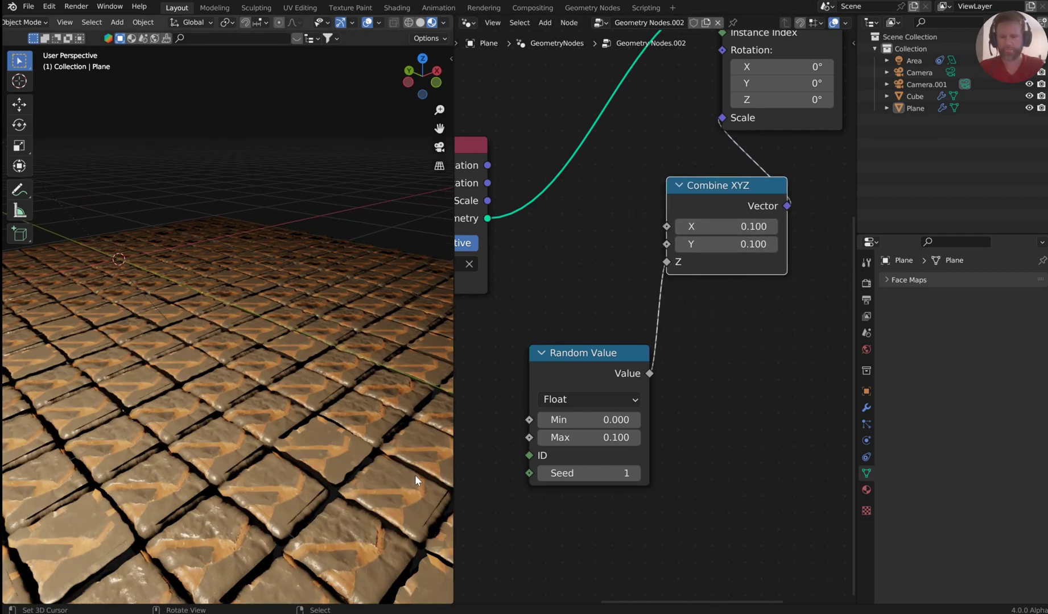
Set the Random Value node's Max to 0.4 and Seed to 39, checking the slab height variation.
left_click(635, 437)
left_click(635, 438)
left_click(635, 437)
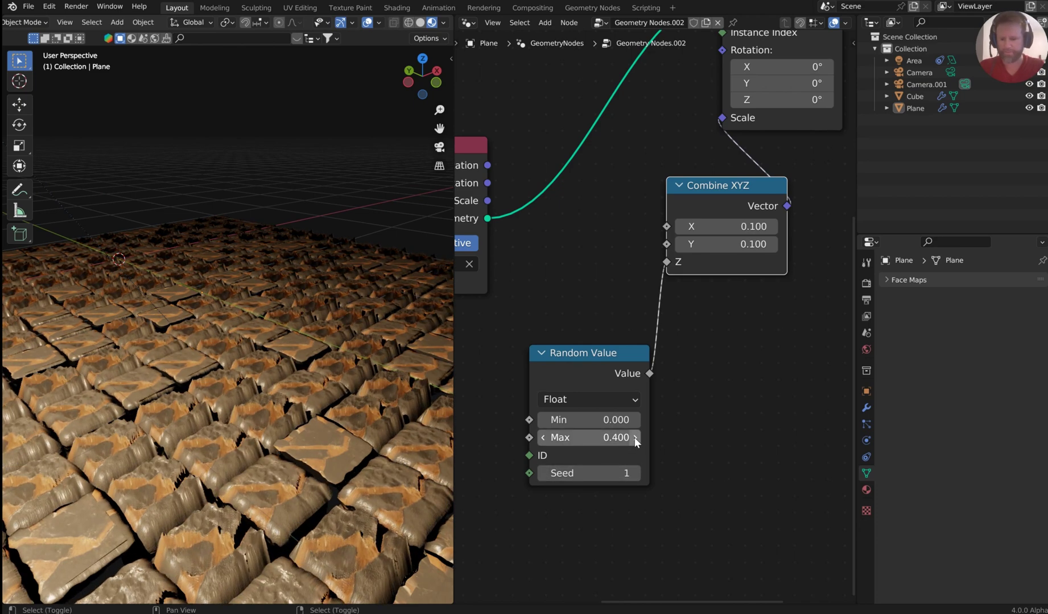
left_click(635, 437)
middle_click_drag(282, 480, 210, 389)
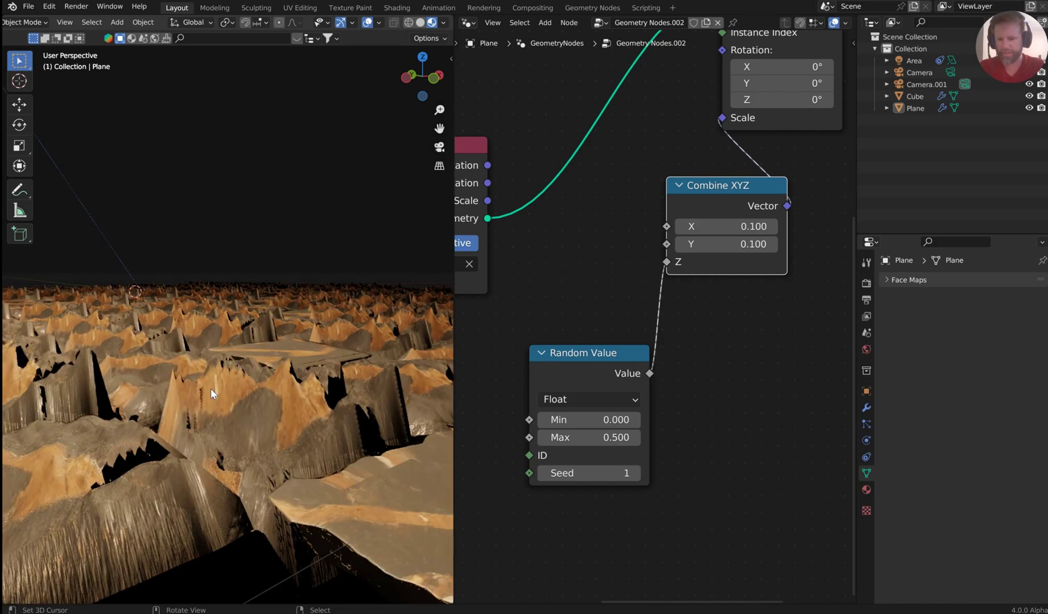
left_click(540, 437)
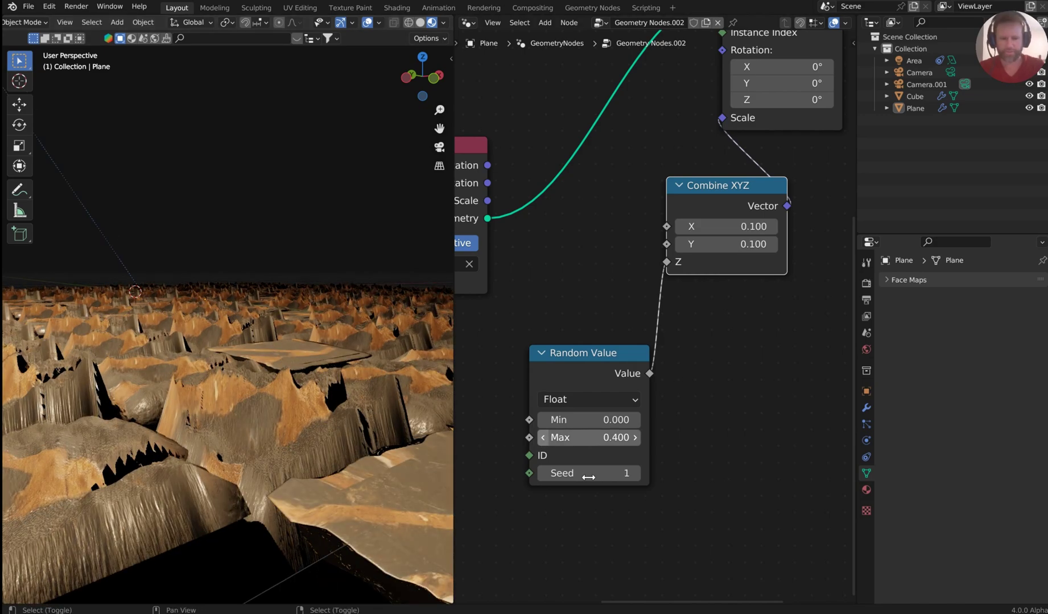
left_click_drag(589, 473, 632, 474)
middle_click_drag(243, 351, 307, 386)
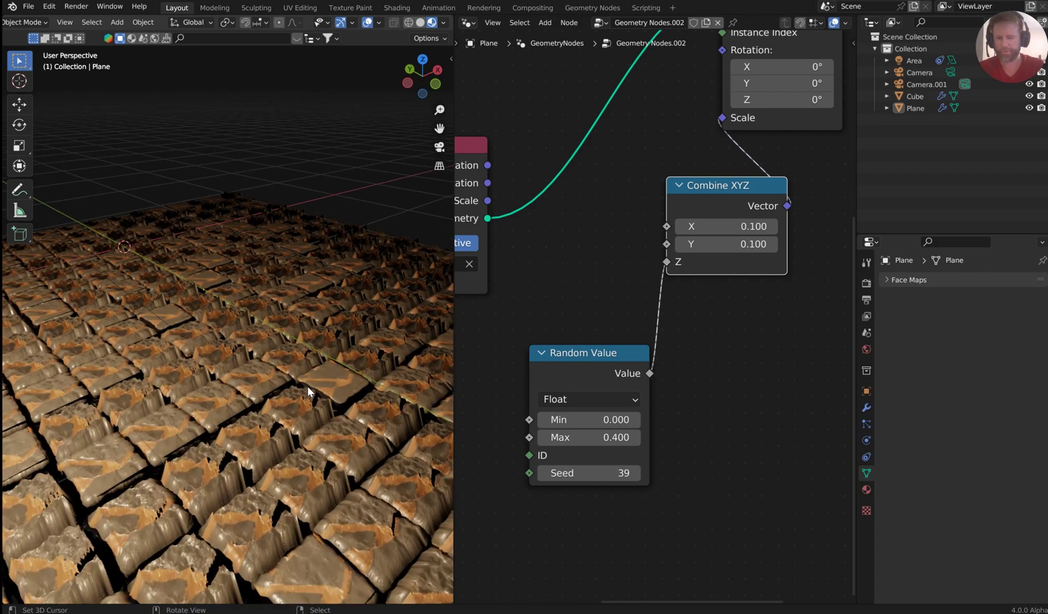
Move Group Output farther from Instance on Points, then select the plane and show its modifiers.
scroll(308, 392, "down", 4)
scroll(686, 238, "down", 8)
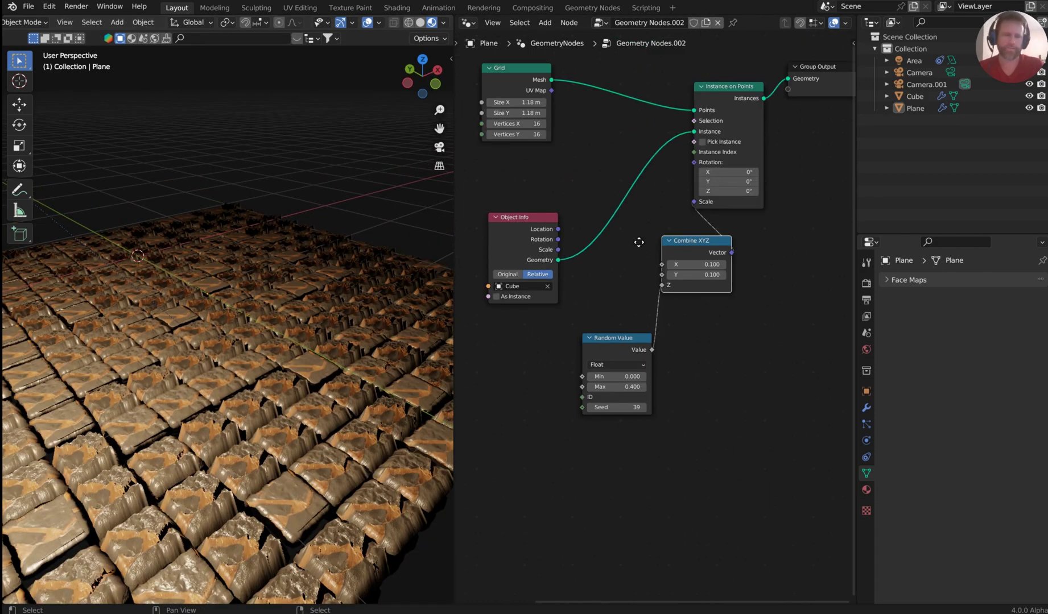
middle_click_drag(639, 242, 436, 394)
left_click_drag(613, 223, 783, 212)
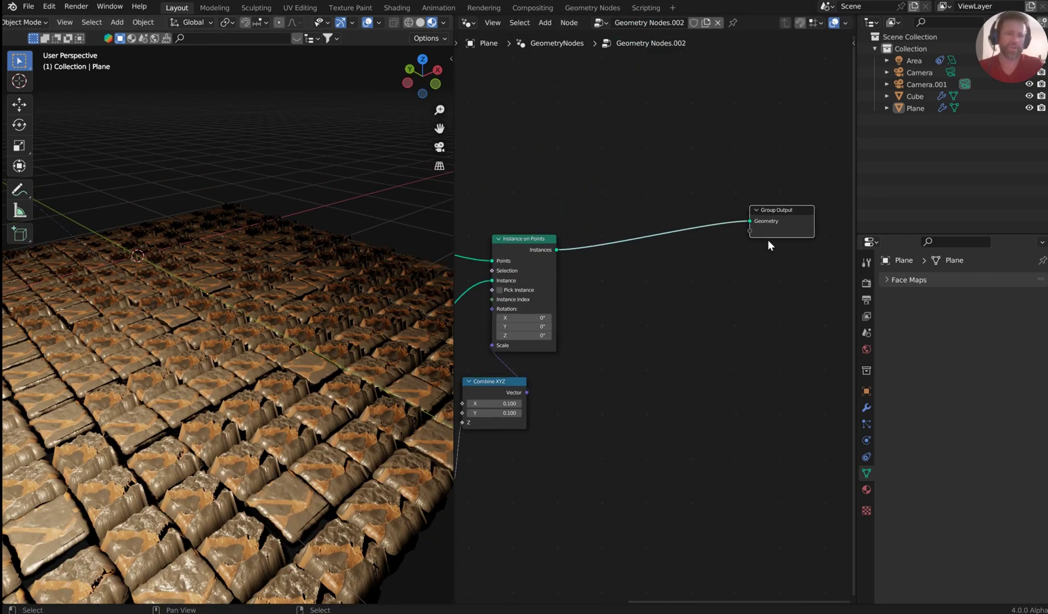
left_click(865, 407)
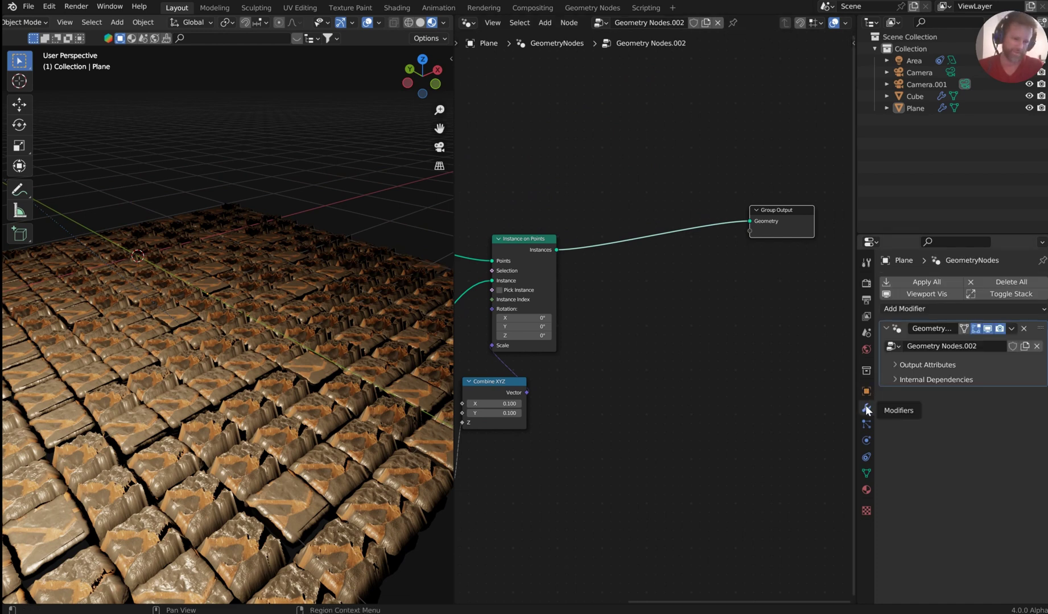
left_click(364, 309)
Insert a Subdivision Surface node between Instance on Points and Group Output.
key("shift+a")
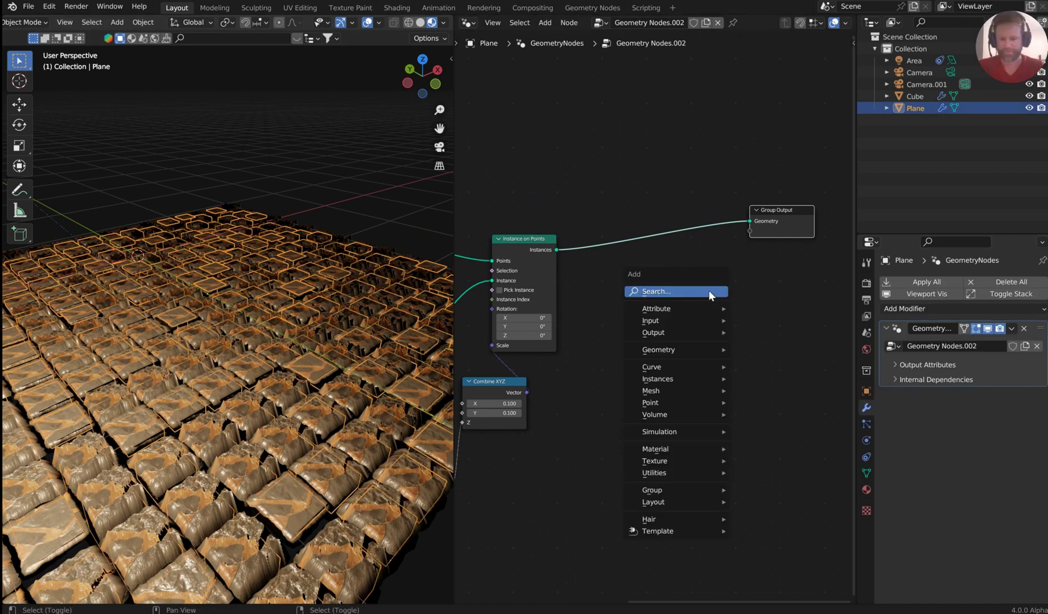
left_click(708, 295)
type("sub d")
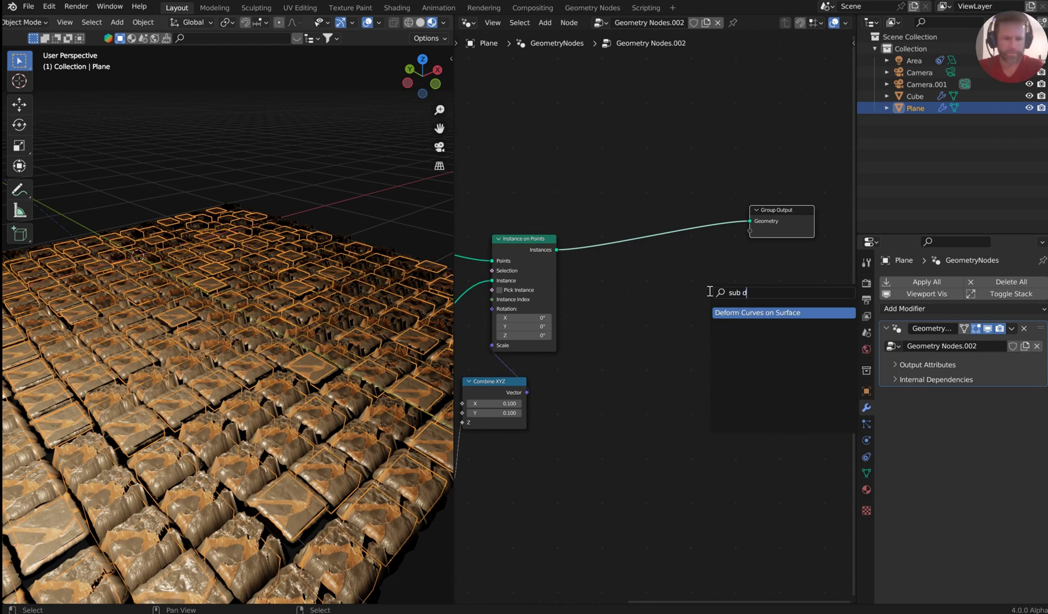
key("BackSpace")
key("BackSpace")
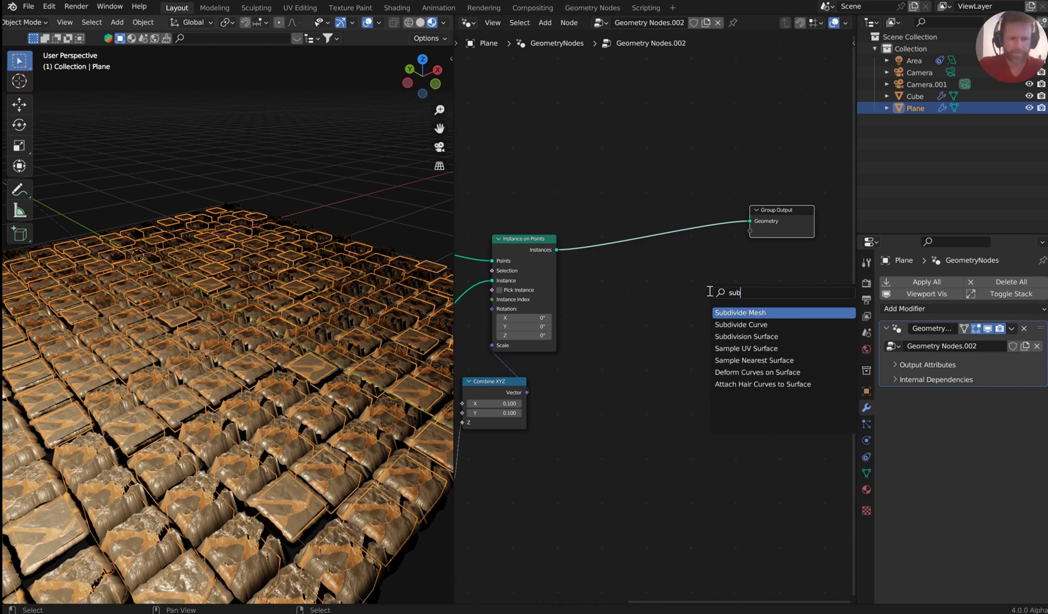
type("d")
left_click(773, 337)
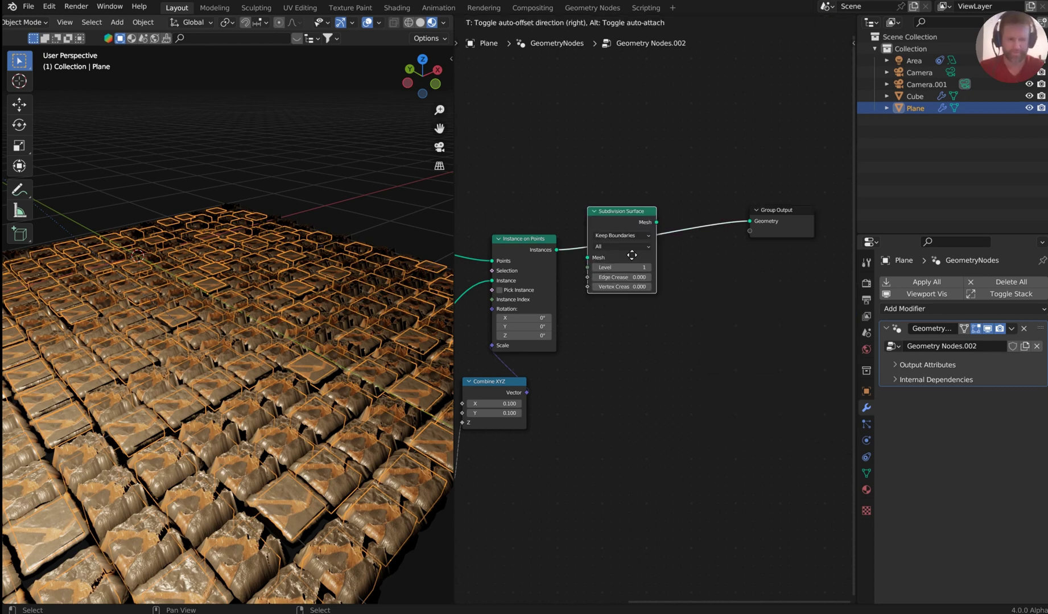
left_click(683, 265)
Examine the subdivided slabs up close and review the cube material's normal map and displacement nodes.
scroll(371, 374, "up", 3)
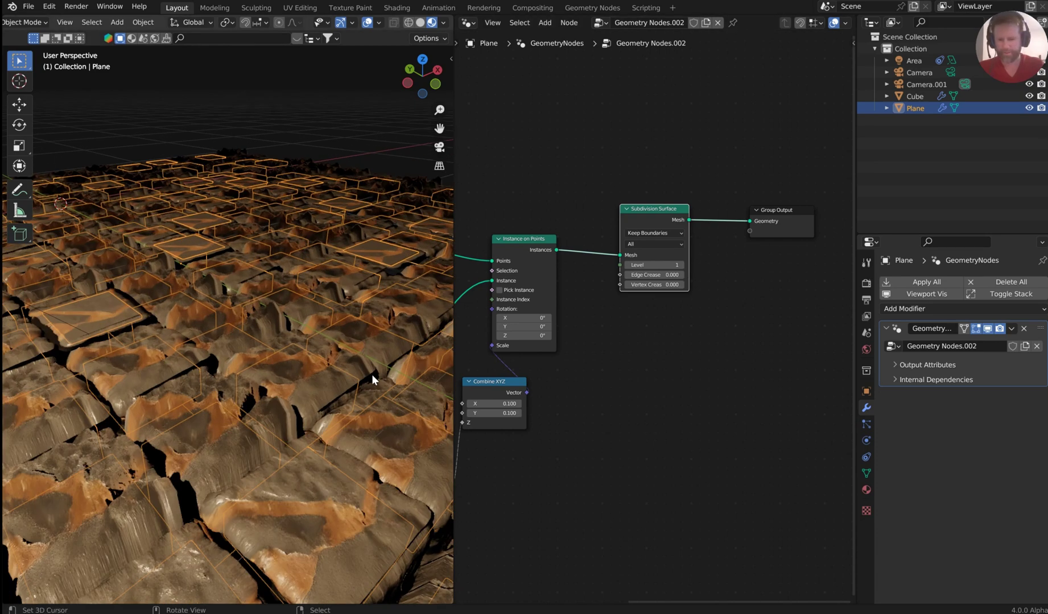
middle_click_drag(372, 374, 370, 373)
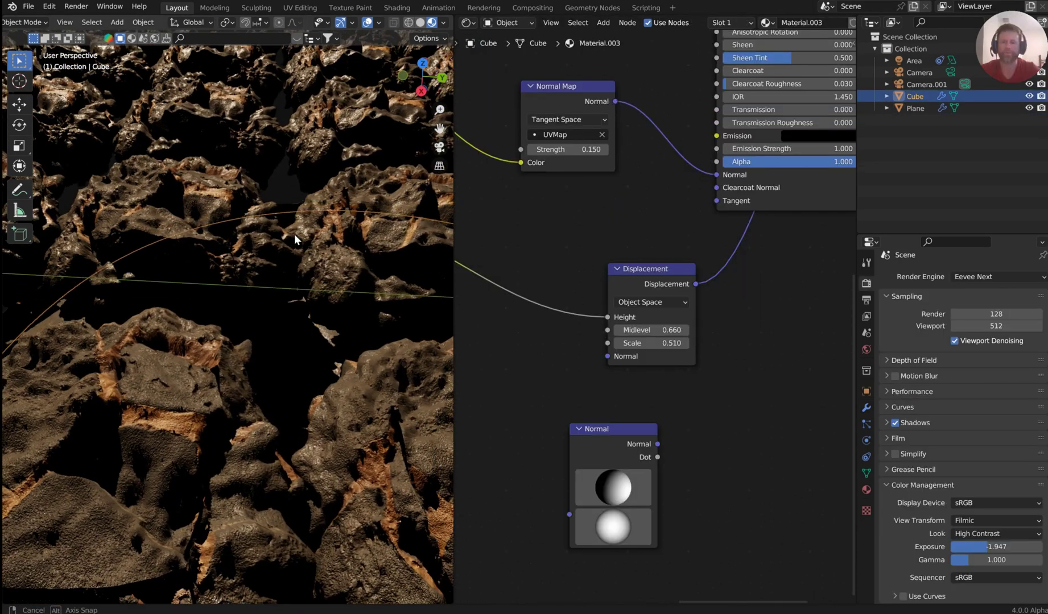
middle_click_drag(294, 234, 263, 302)
middle_click_drag(250, 381, 232, 402)
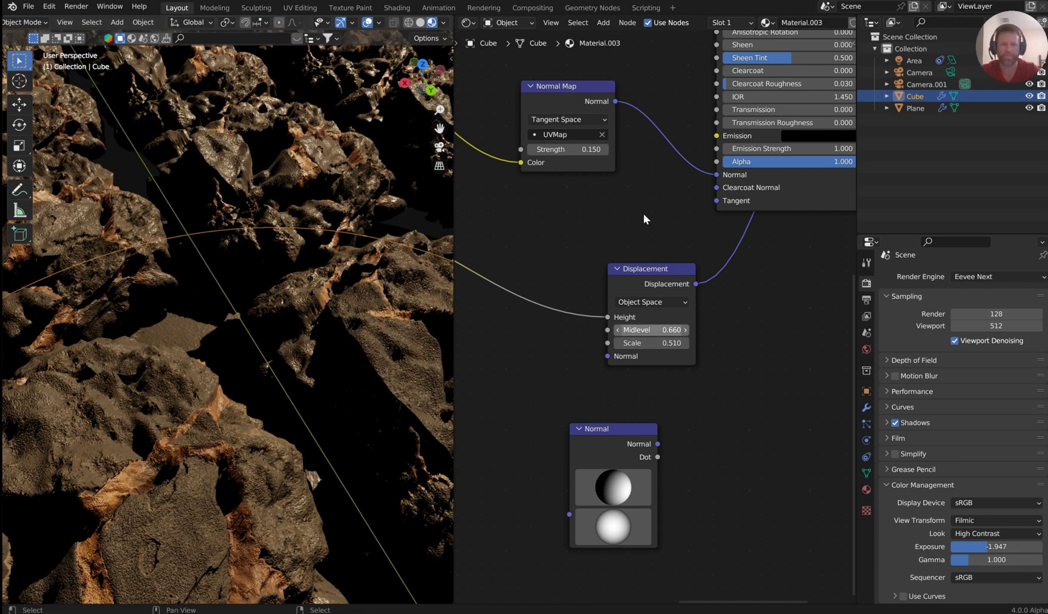
scroll(642, 164, "down", 1)
middle_click_drag(644, 168, 658, 217)
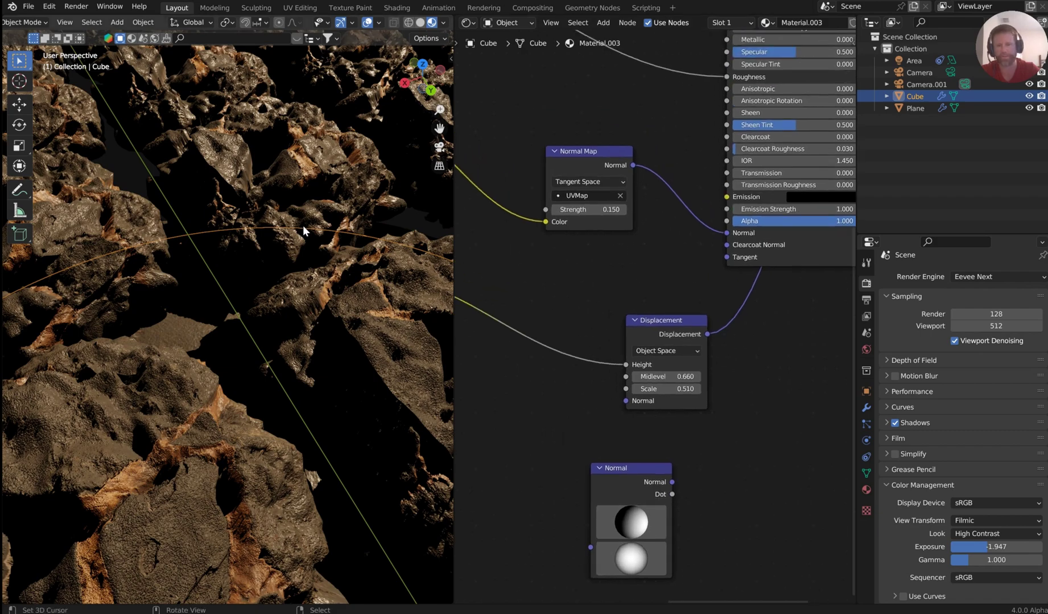
scroll(291, 232, "down", 5)
middle_click_drag(266, 278, 318, 256)
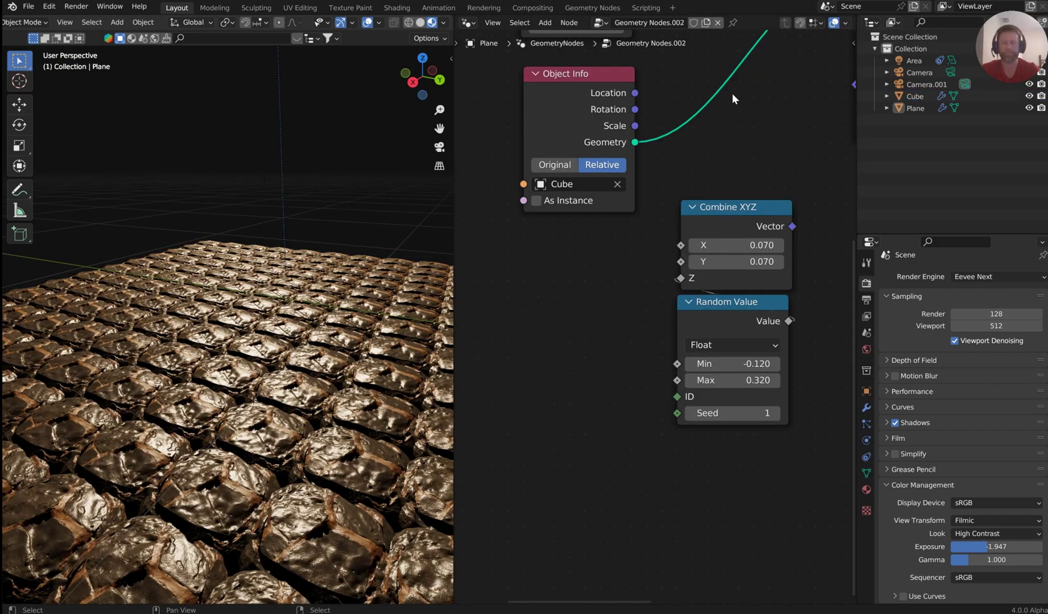
Add a Noise Texture node to the plane's geometry nodes, placed below Object Info and beside Random Value.
middle_click_drag(722, 100, 684, 134)
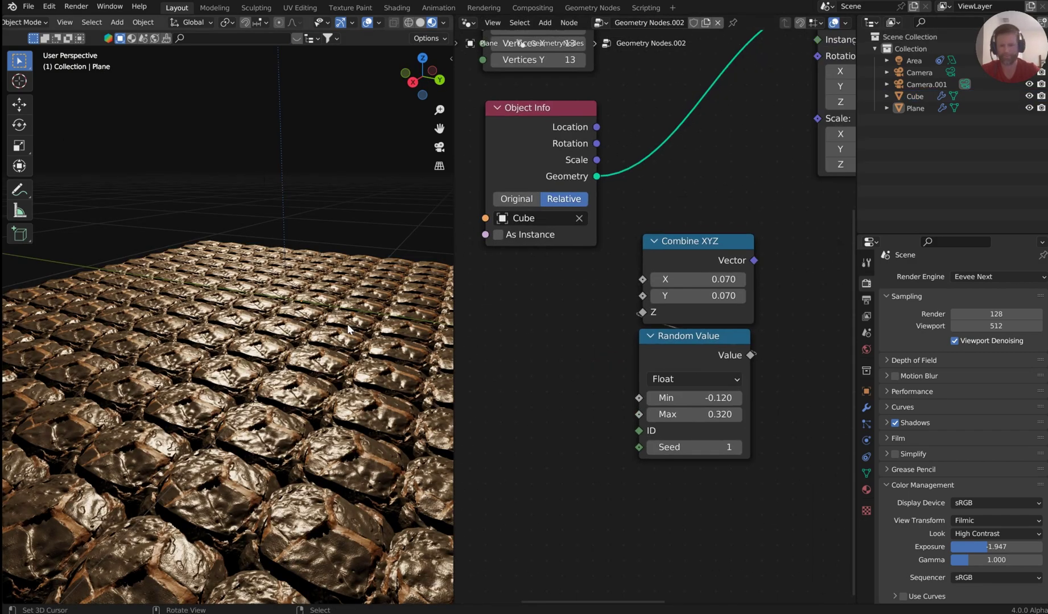
scroll(353, 278, "up", 4)
middle_click_drag(535, 334, 606, 298)
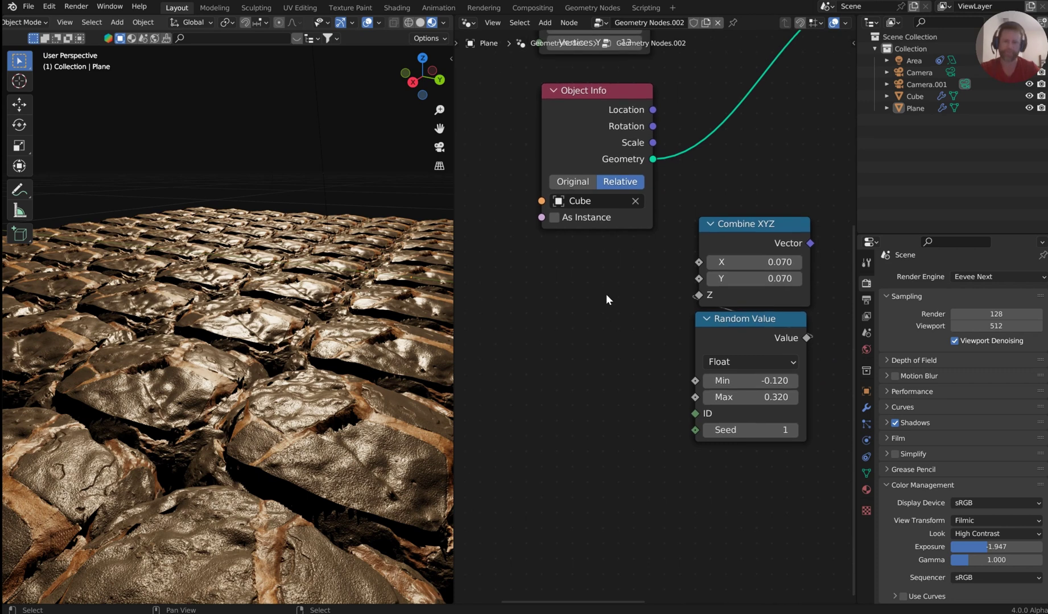
key("shift+a")
type("noise")
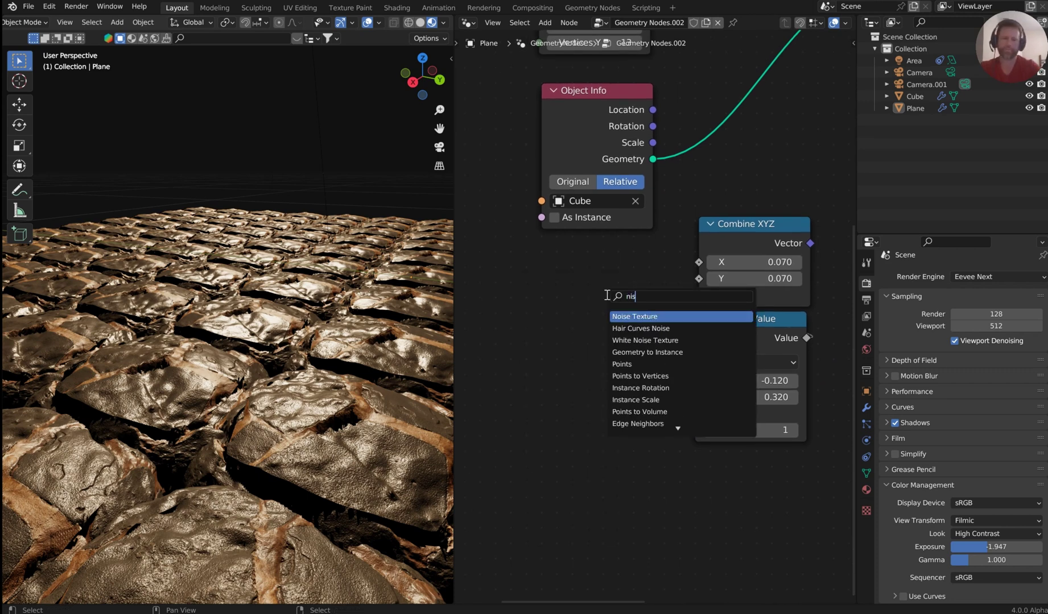
key("Return")
left_click(532, 270)
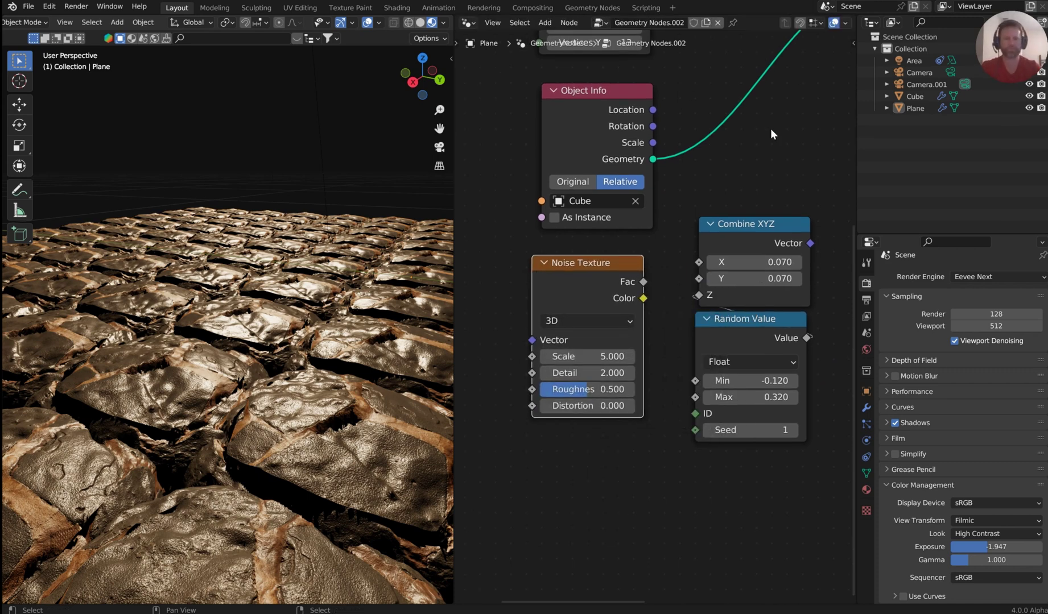
Connect the Noise Texture's Color output to the Scale input of Instance on Points, replacing the Combine XYZ link.
scroll(770, 129, "down", 1)
middle_click_drag(768, 131, 686, 160)
left_click_drag(571, 299, 686, 149)
key("Escape")
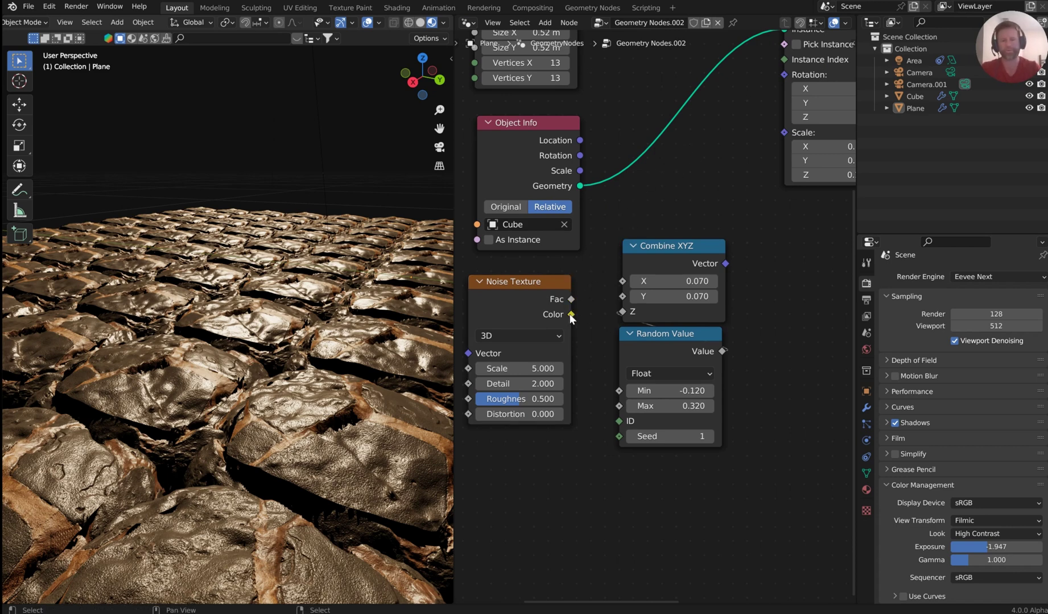
left_click_drag(571, 314, 832, 132)
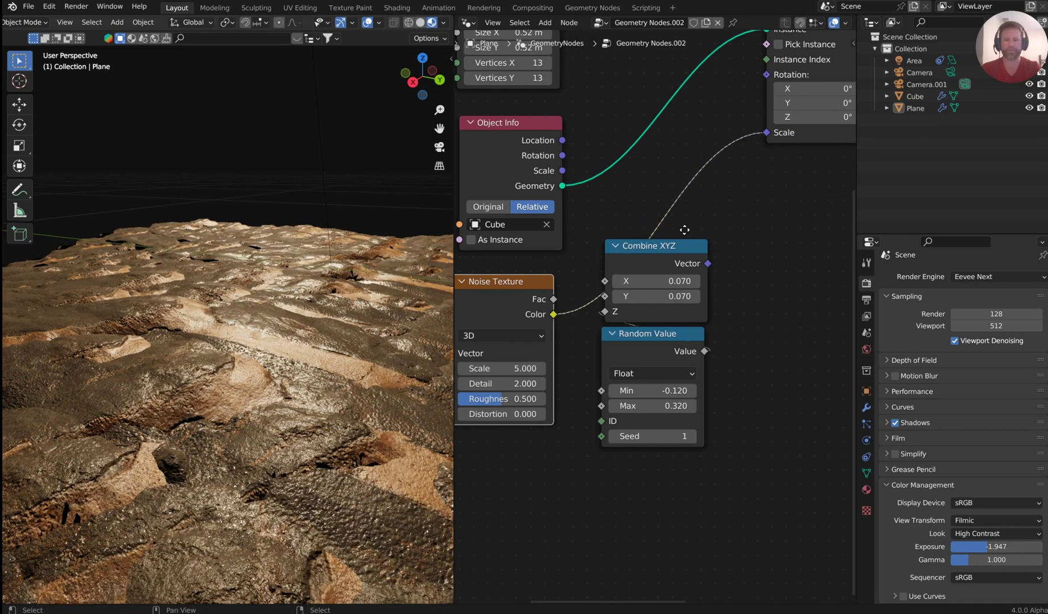
Switch the Noise Texture to 4D and animate its W value with a driver expression dividing #frame.
key("KP_Decimal")
left_click(678, 307)
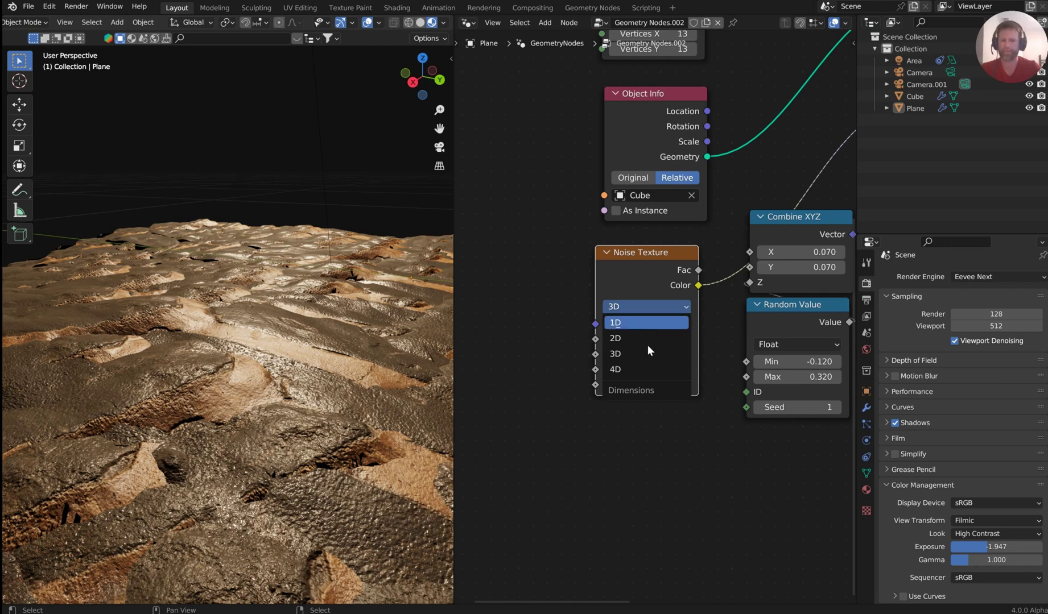
left_click(642, 369)
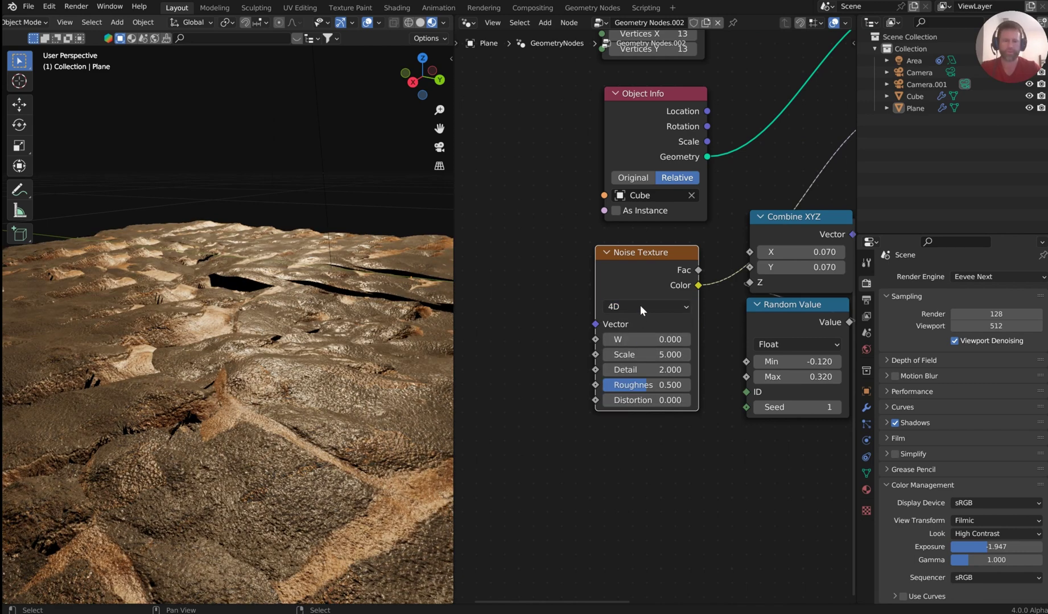
left_click(633, 340)
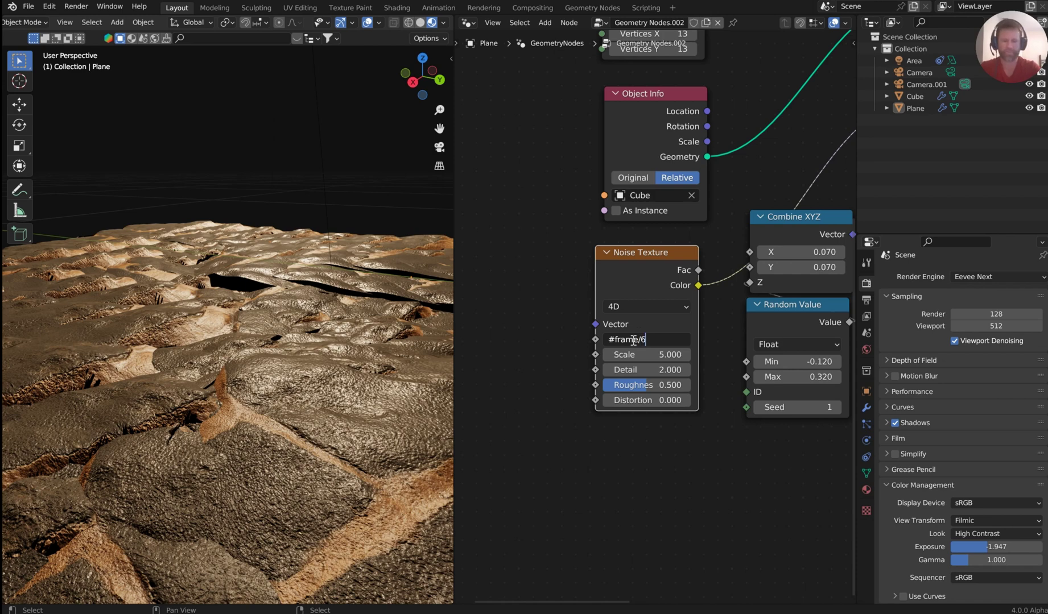
key("Return")
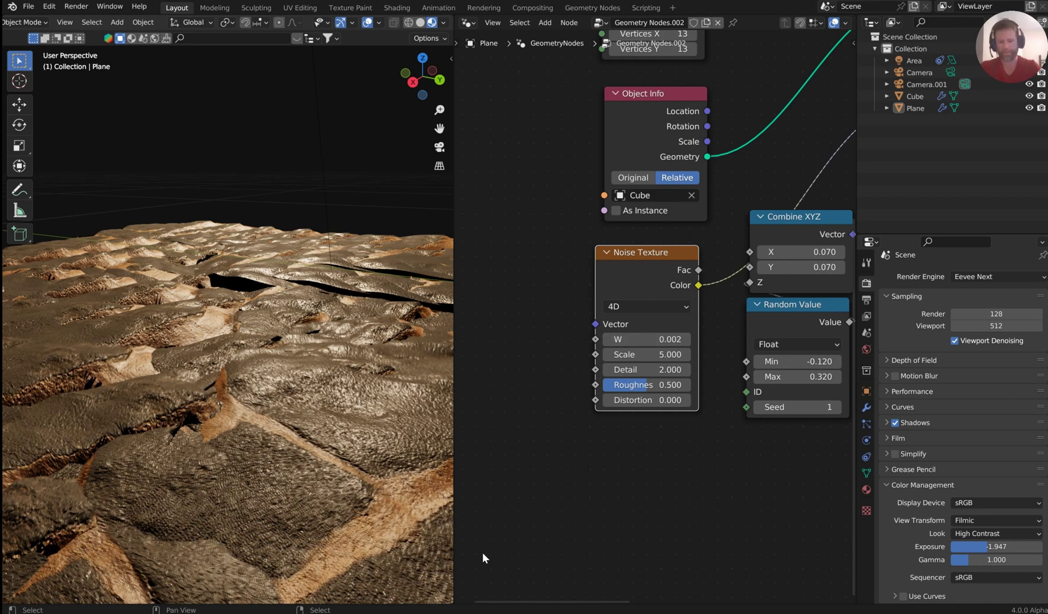
Split off a lower area of the node editor as a Timeline and narrow its channel list to widen the frame range.
right_click(492, 604)
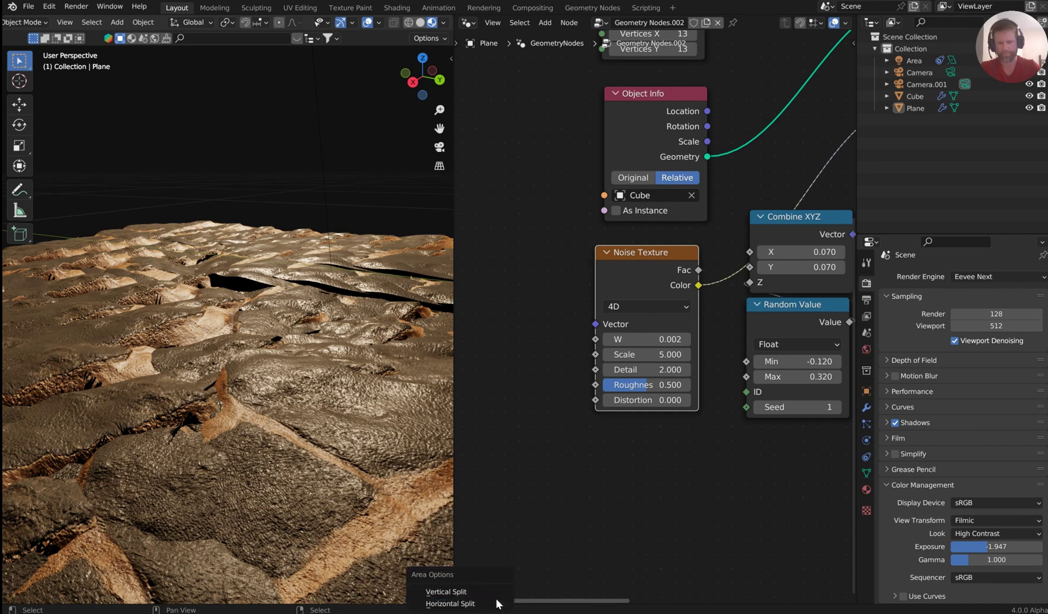
left_click(477, 605)
left_click(588, 517)
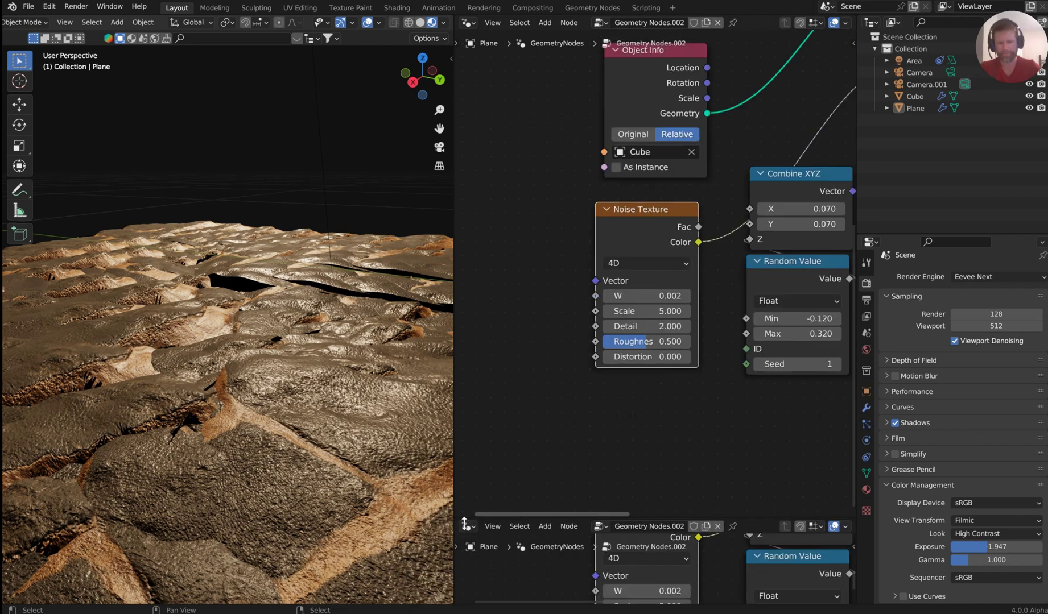
left_click(467, 526)
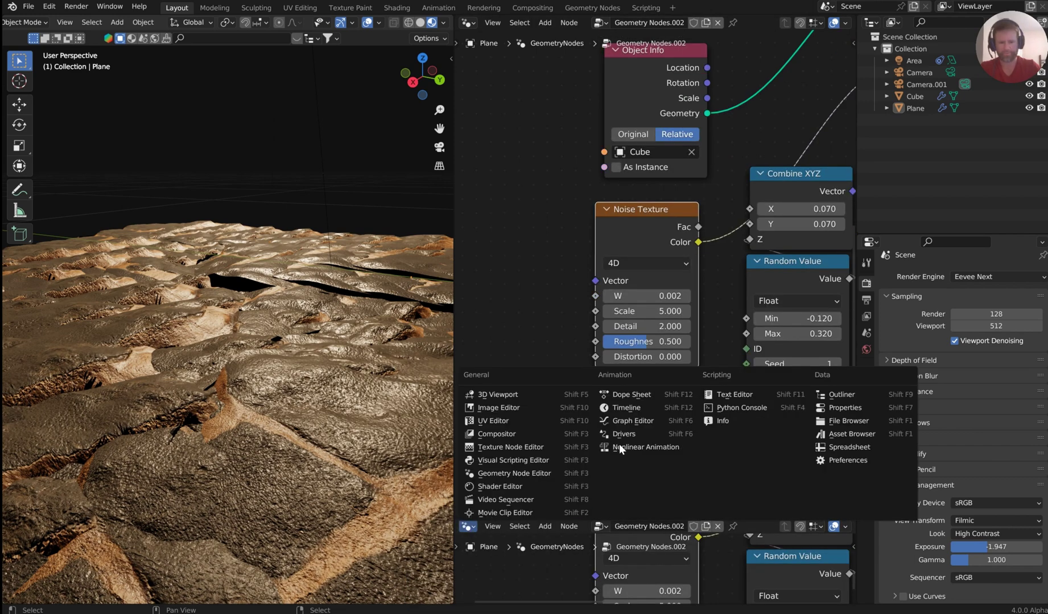
left_click(638, 405)
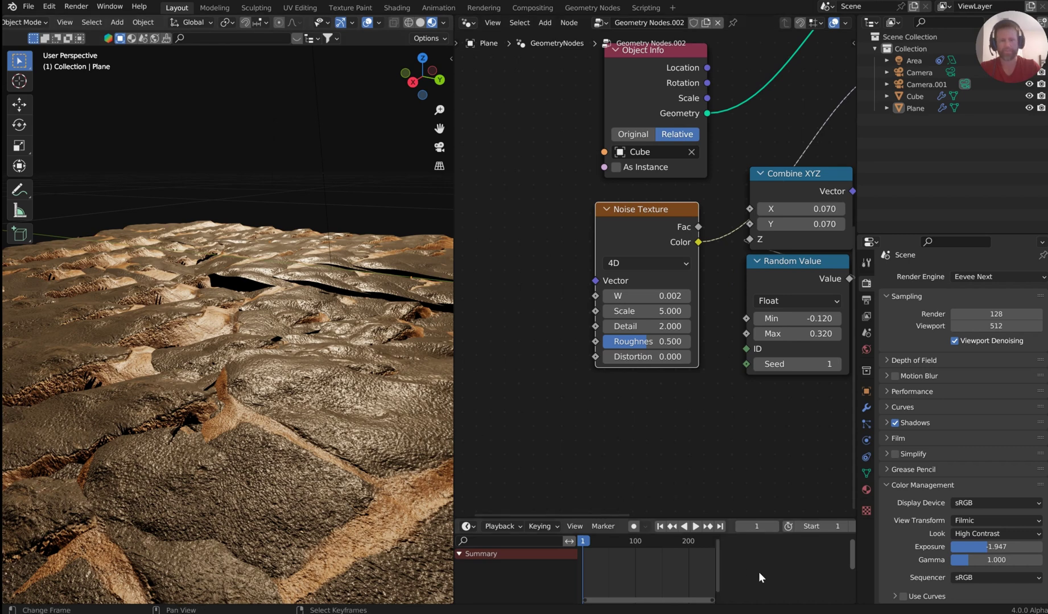
left_click_drag(781, 563, 858, 564)
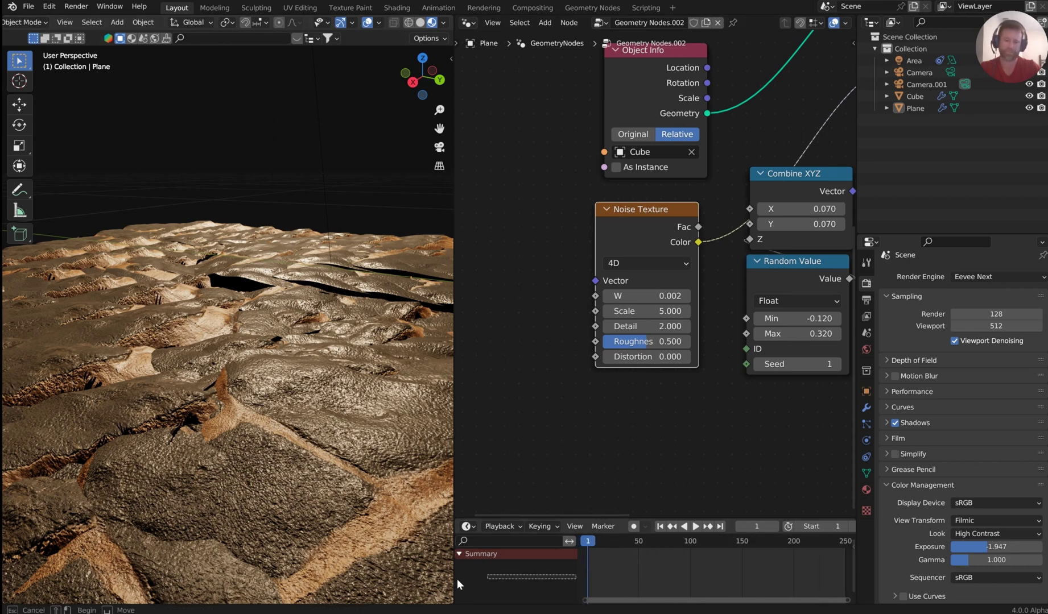
left_click_drag(576, 567, 473, 570)
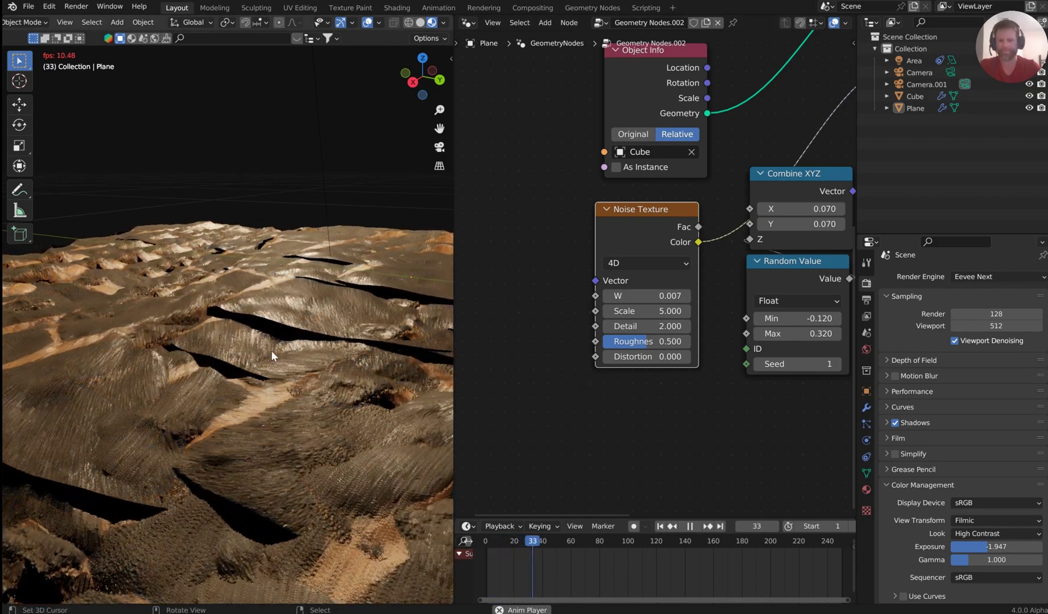
Play the animation and reduce the viewport sampling to 128 while viewing the moving slabs from another angle.
middle_click_drag(275, 353, 373, 376)
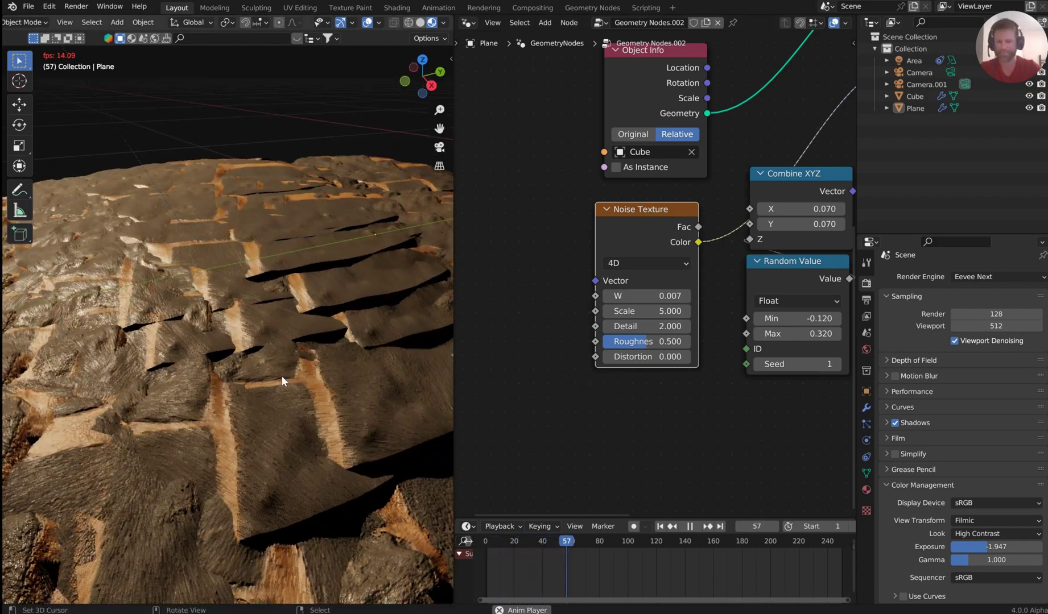
middle_click_drag(305, 378, 318, 378)
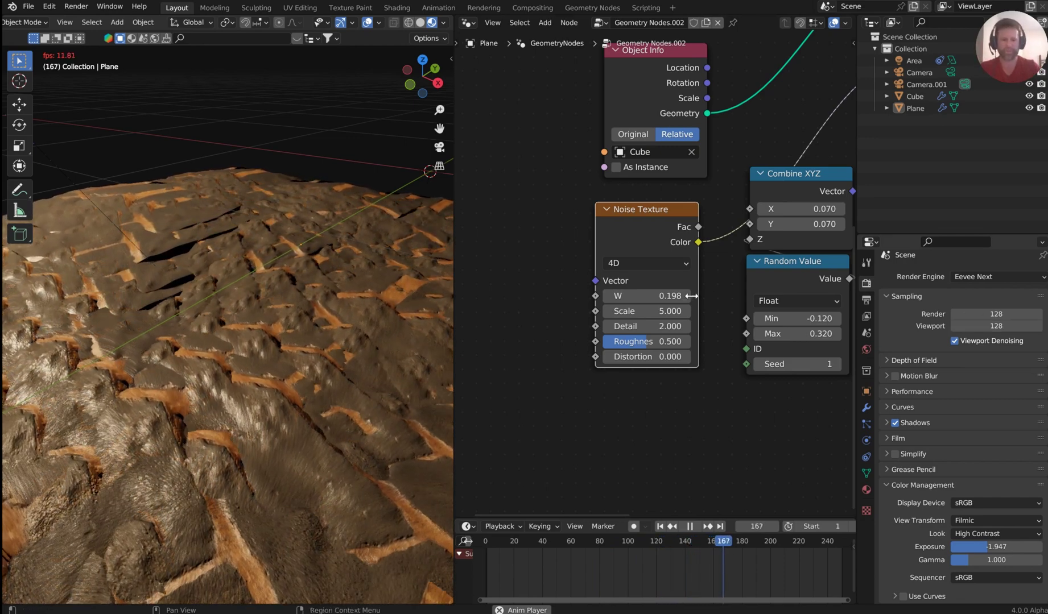
Set the Noise Texture's Distortion to 6.7 and view its effect on the animated slabs.
mouse_move(646, 311)
left_mouse_down()
mouse_move(674, 311)
mouse_move(647, 311)
left_mouse_up()
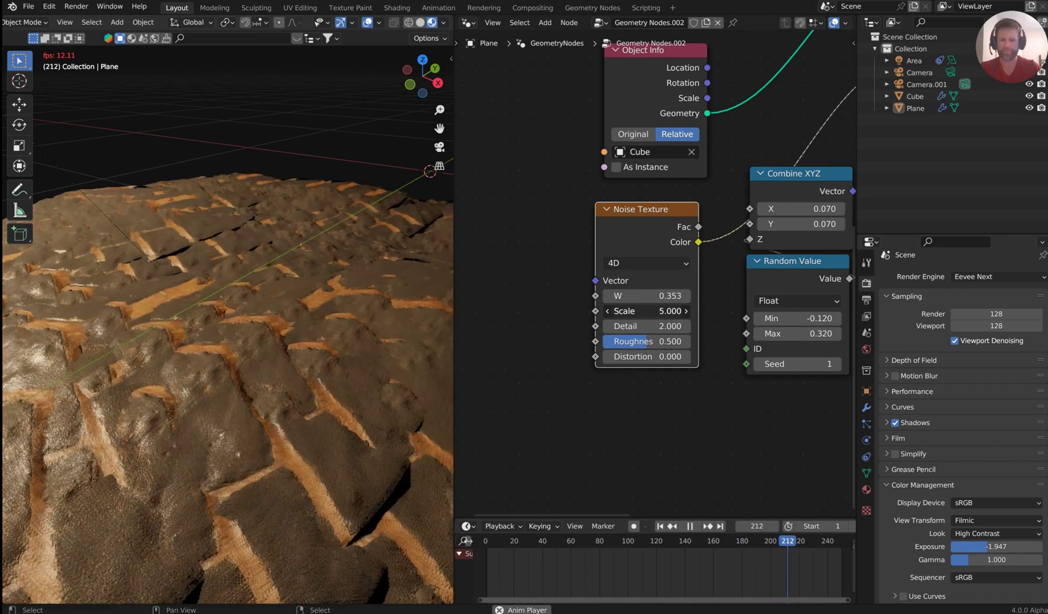
left_click_drag(647, 357, 685, 356)
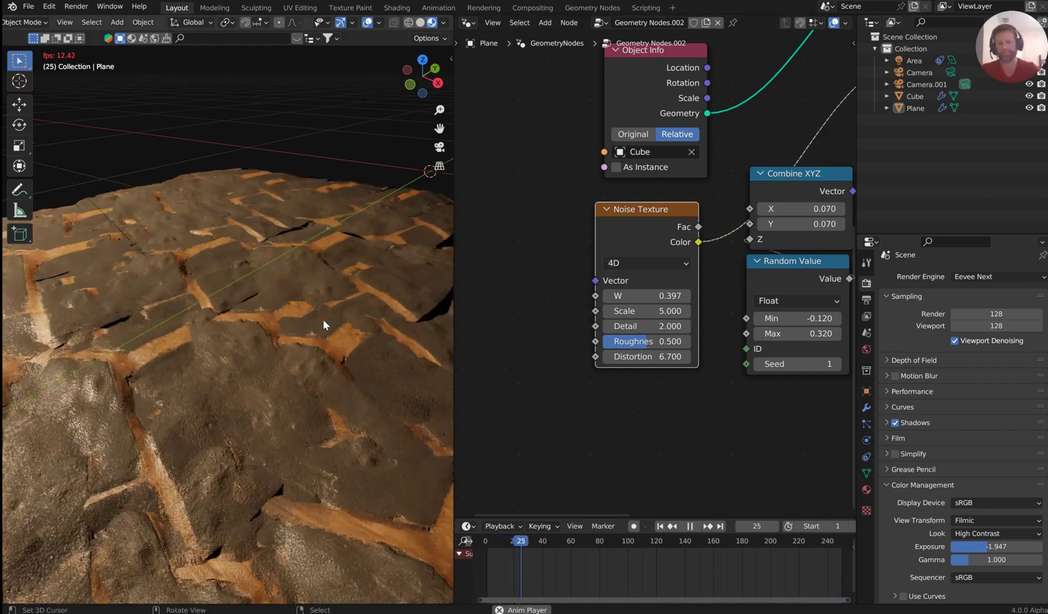
mouse_move(317, 331)
middle_mouse_down()
mouse_move(319, 343)
mouse_move(284, 317)
mouse_move(309, 337)
middle_mouse_up()
scroll(287, 319, "down", 4)
scroll(309, 340, "up", 4)
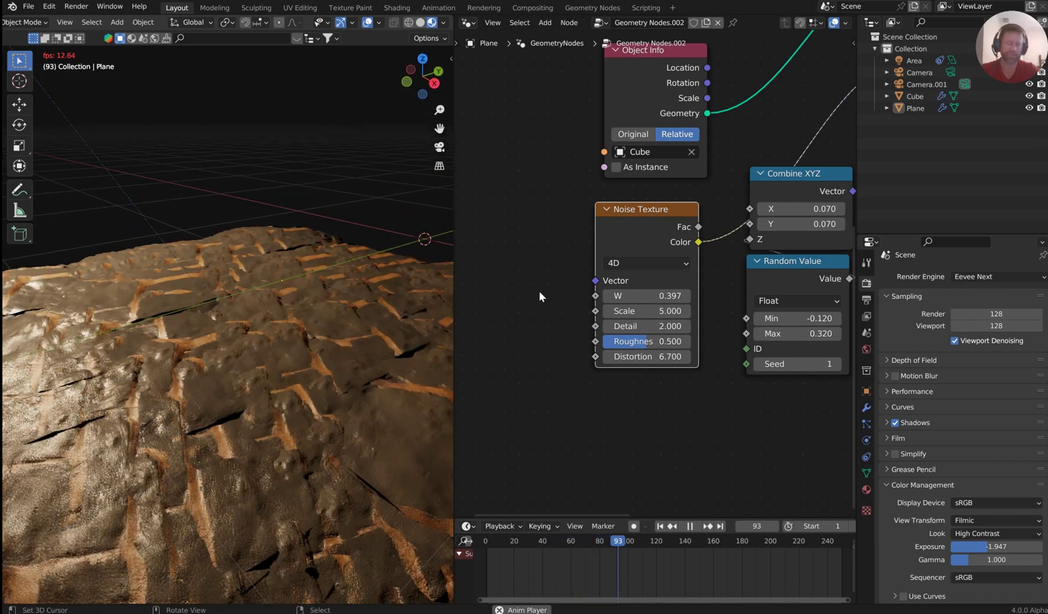
Reduce the Grid node's Vertices X and Y to 2 and inspect the remaining slabs up close.
scroll(544, 313, "down", 2)
middle_click_drag(544, 316, 568, 345)
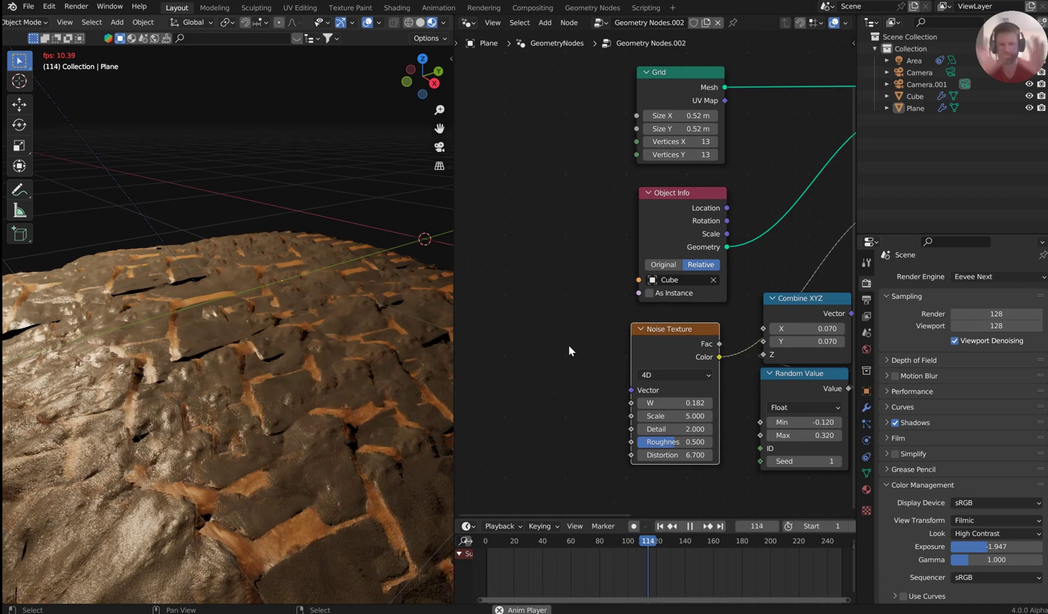
scroll(624, 177, "down", 2)
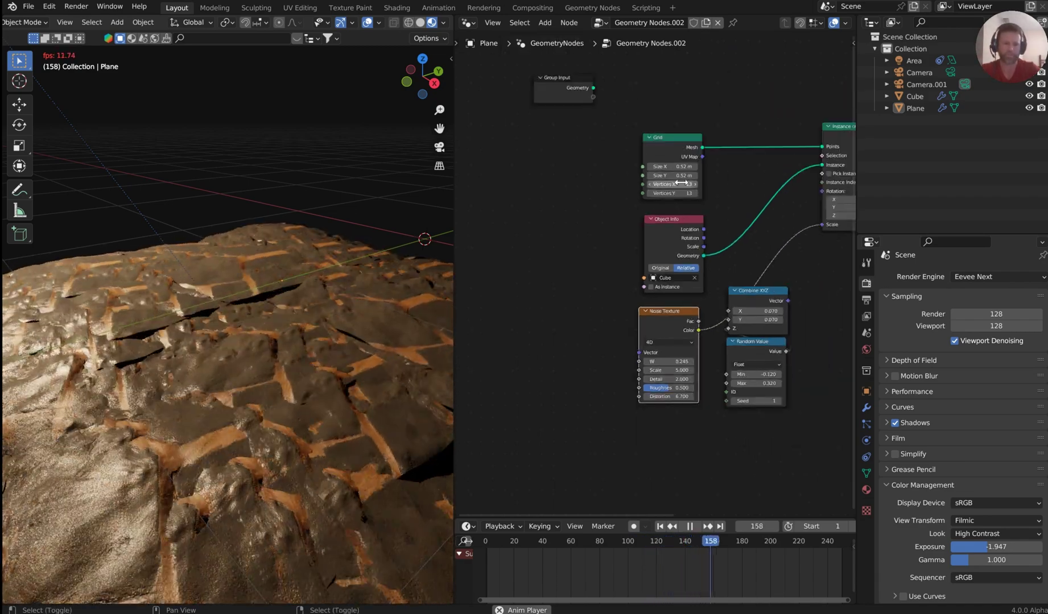
left_click_drag(682, 184, 653, 184)
scroll(319, 227, "down", 2)
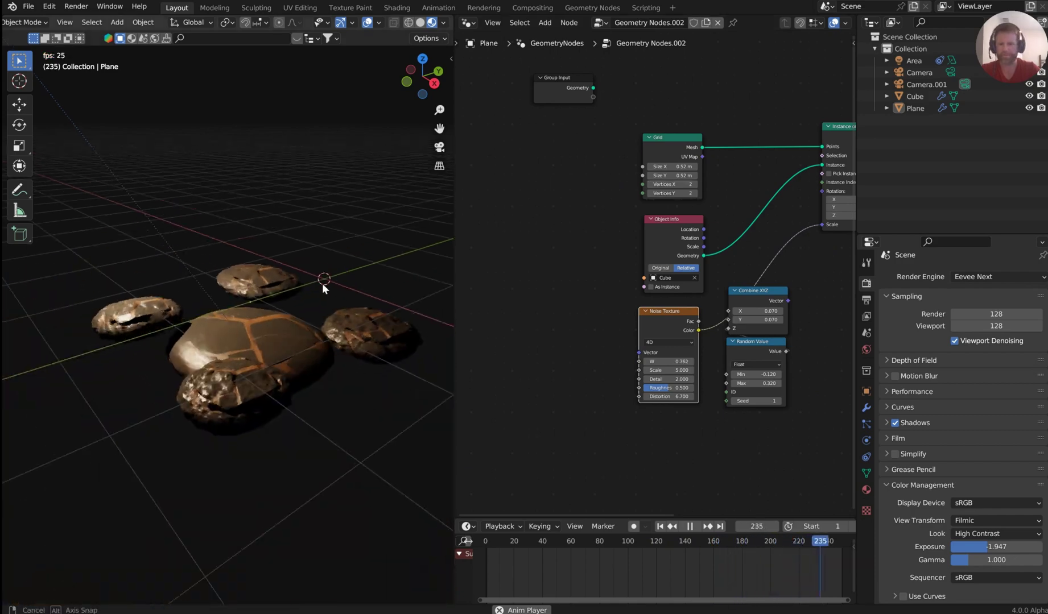
middle_click_drag(330, 297, 303, 341)
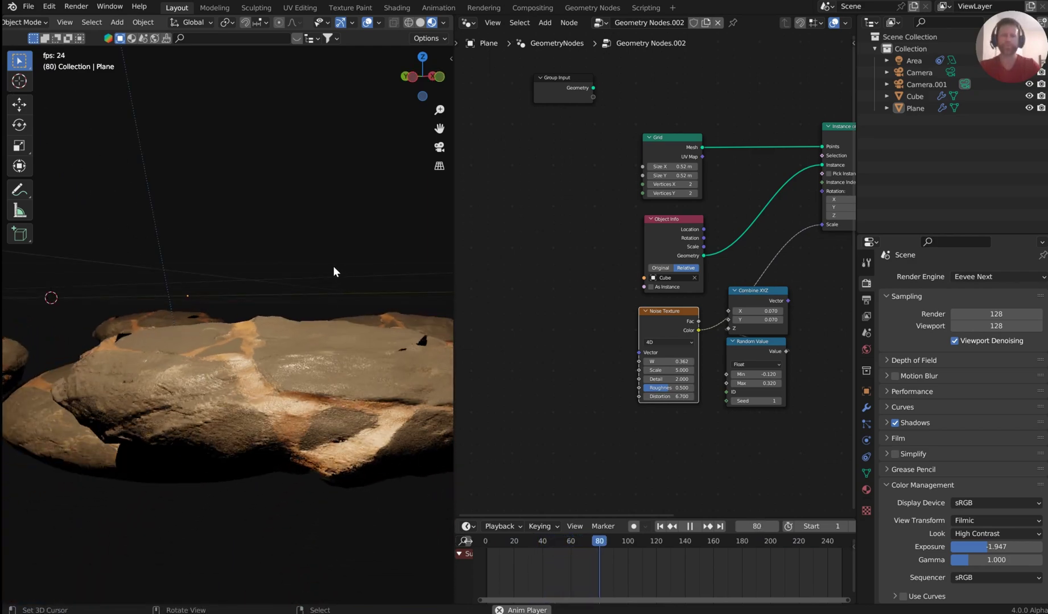